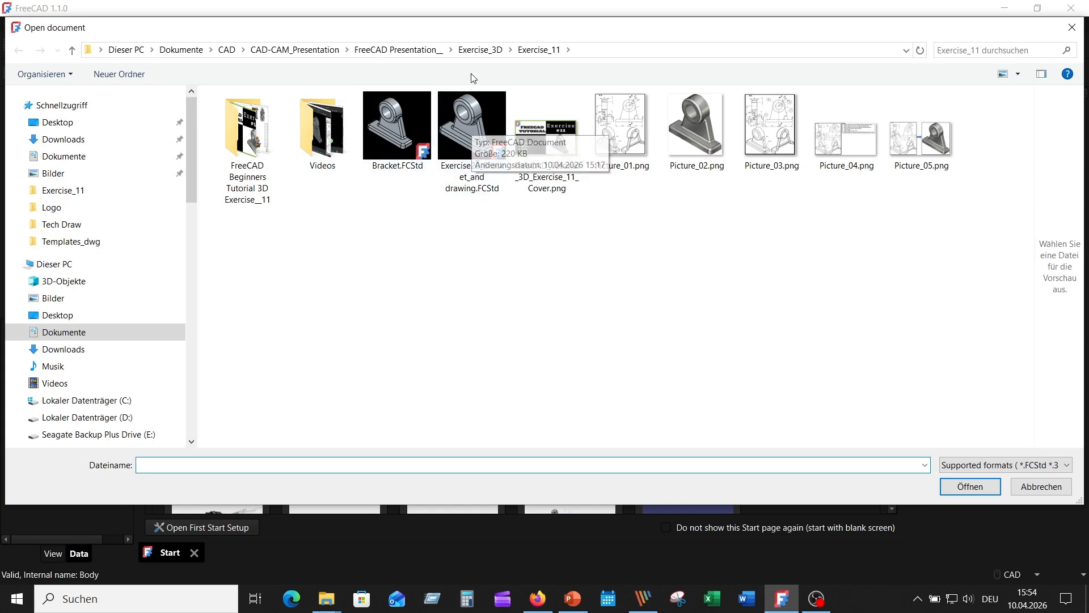
- Open the document Exercise20_Bracket_and drawing.FCStd, inspect the bracket from behind and return to the isometric view
left_click(464, 118)
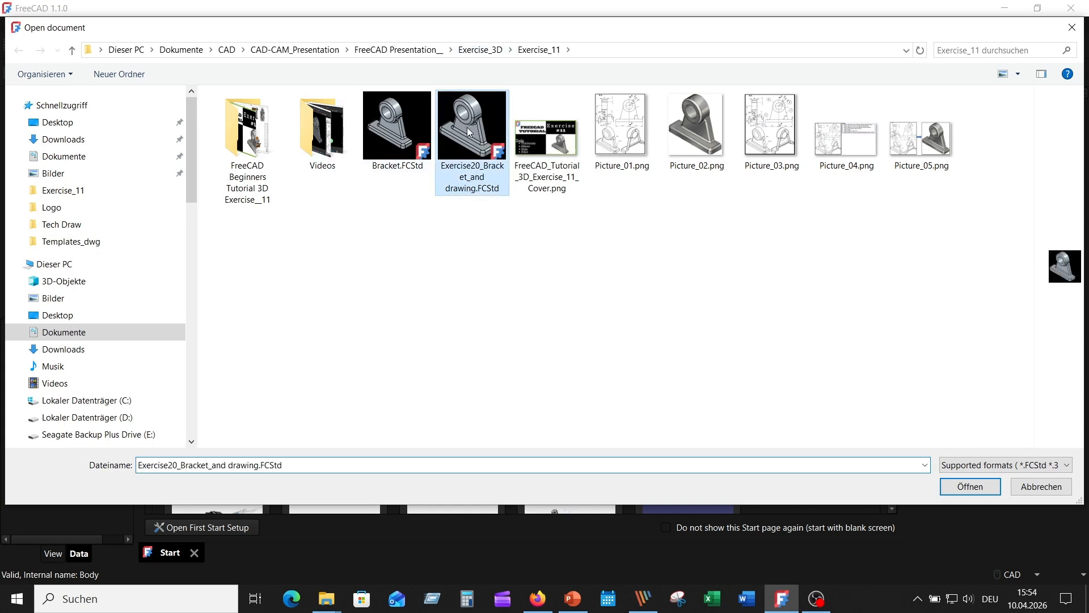
left_click(971, 486)
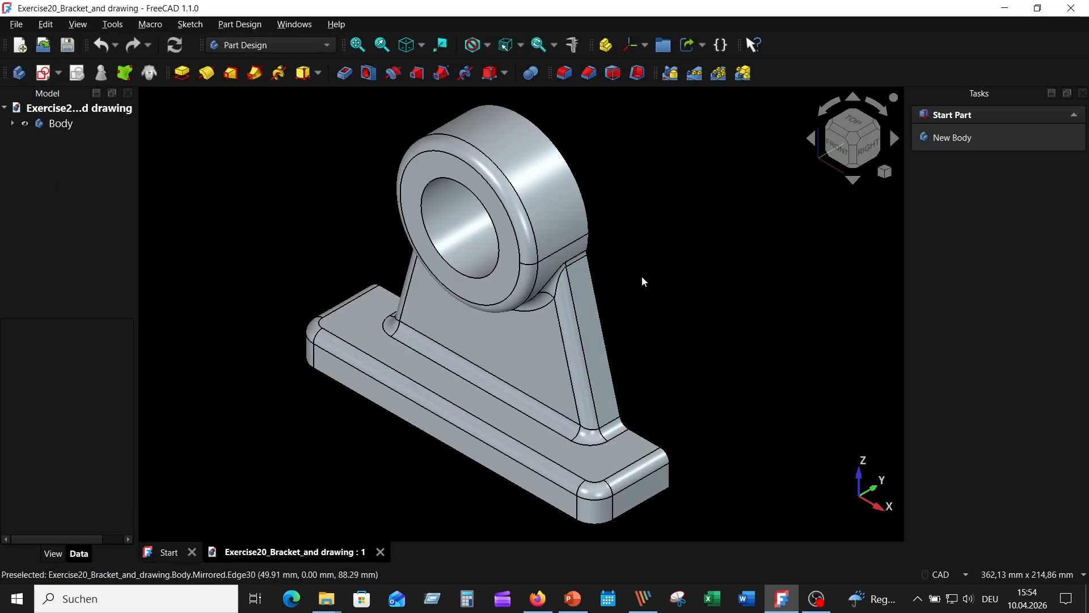
middle_click_drag(642, 277, 629, 276)
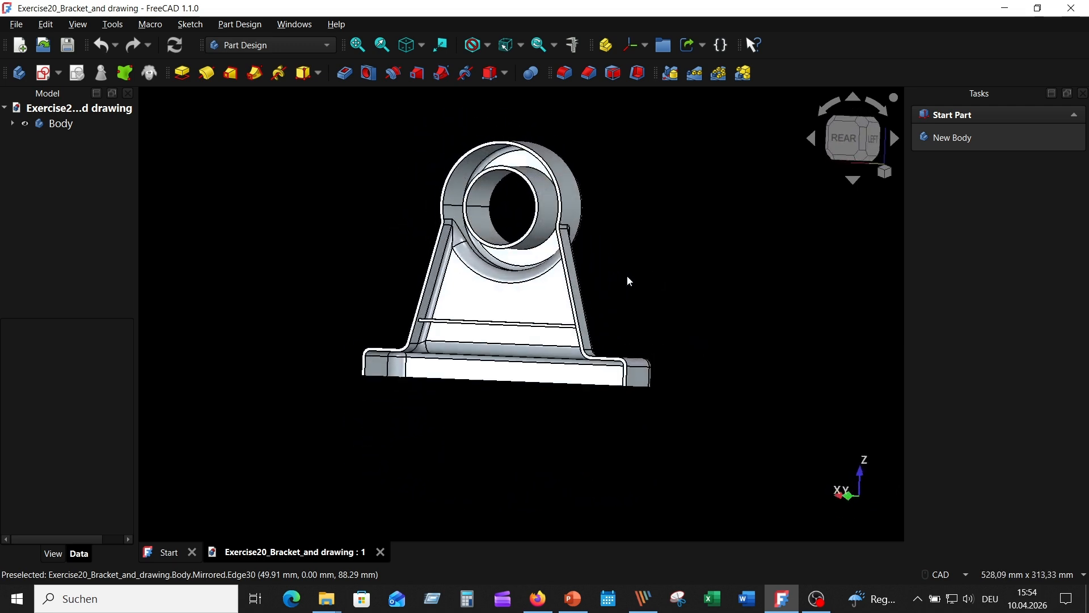
left_click(406, 44)
scroll(693, 302, "up", 2)
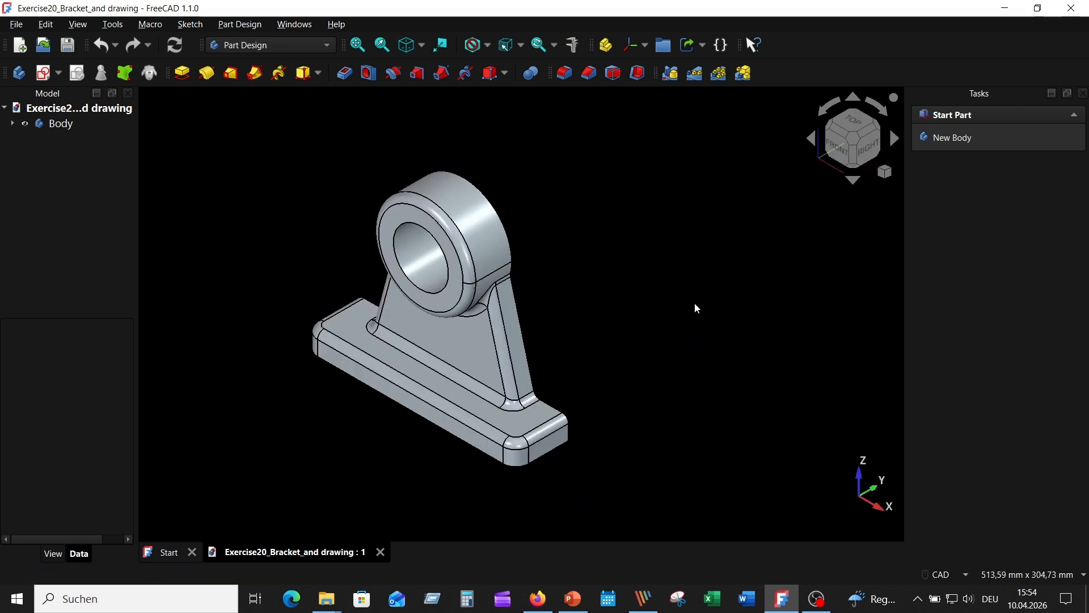
middle_click_drag(653, 304, 713, 283)
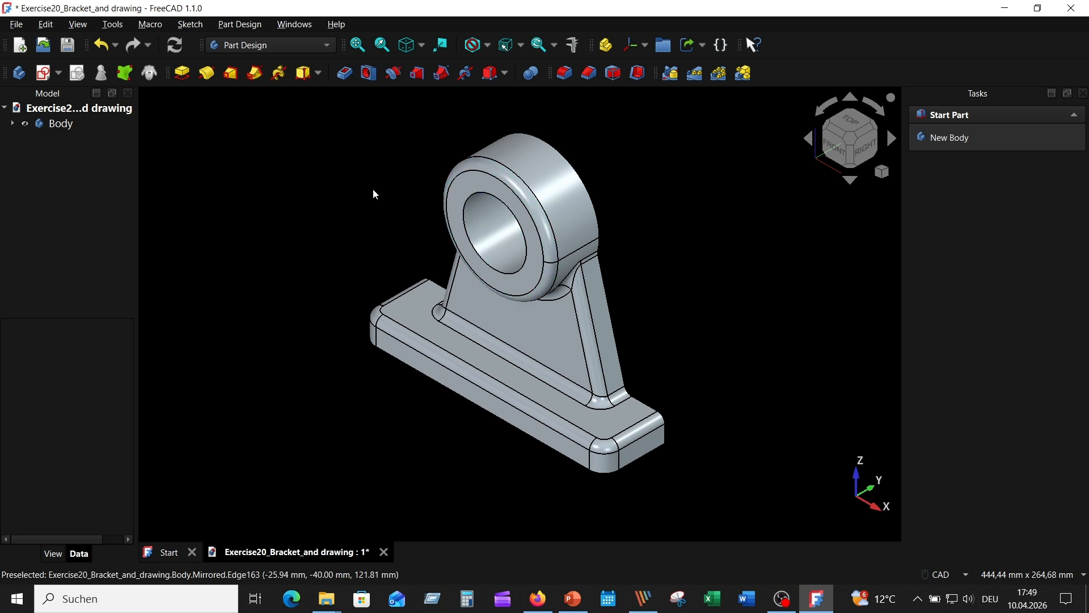
- Switch to the TechDraw workbench and insert a page from the ISO template A3_Landscape_ISO5457_advanced.svg
left_click(322, 40)
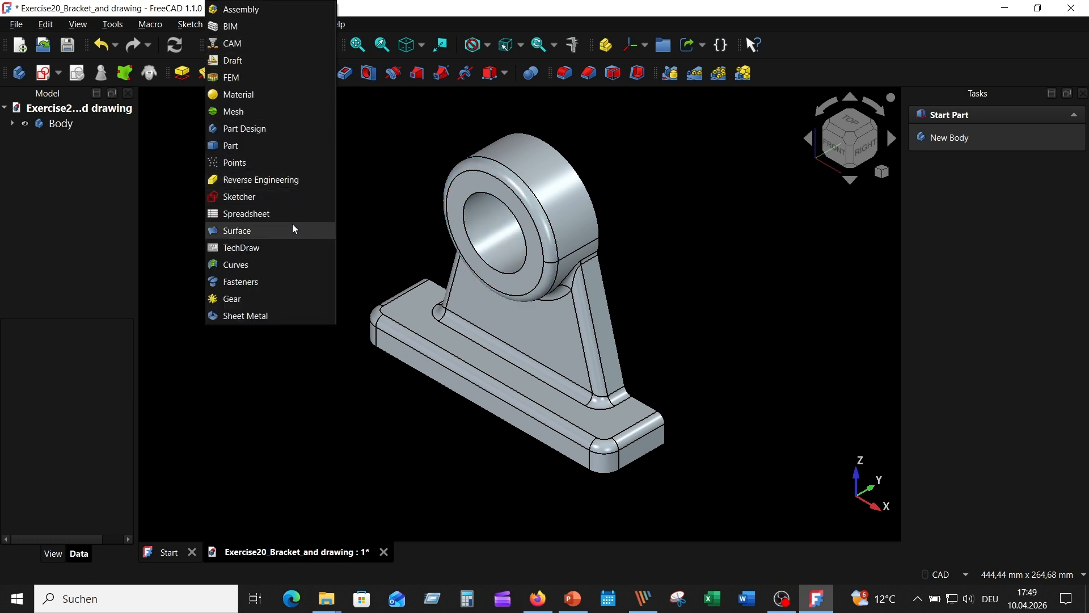
left_click(286, 247)
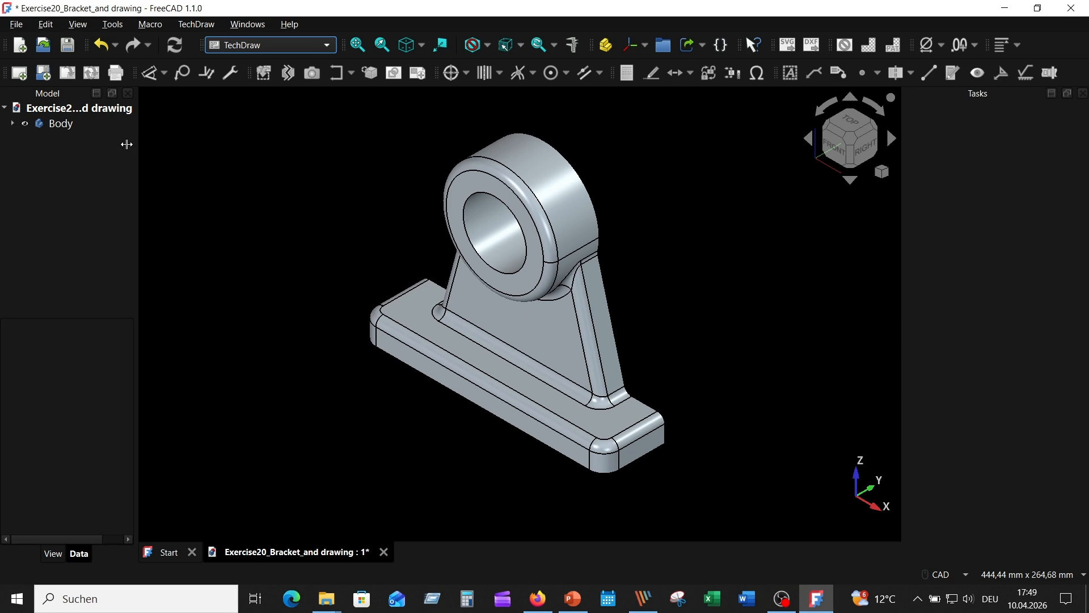
left_click(45, 76)
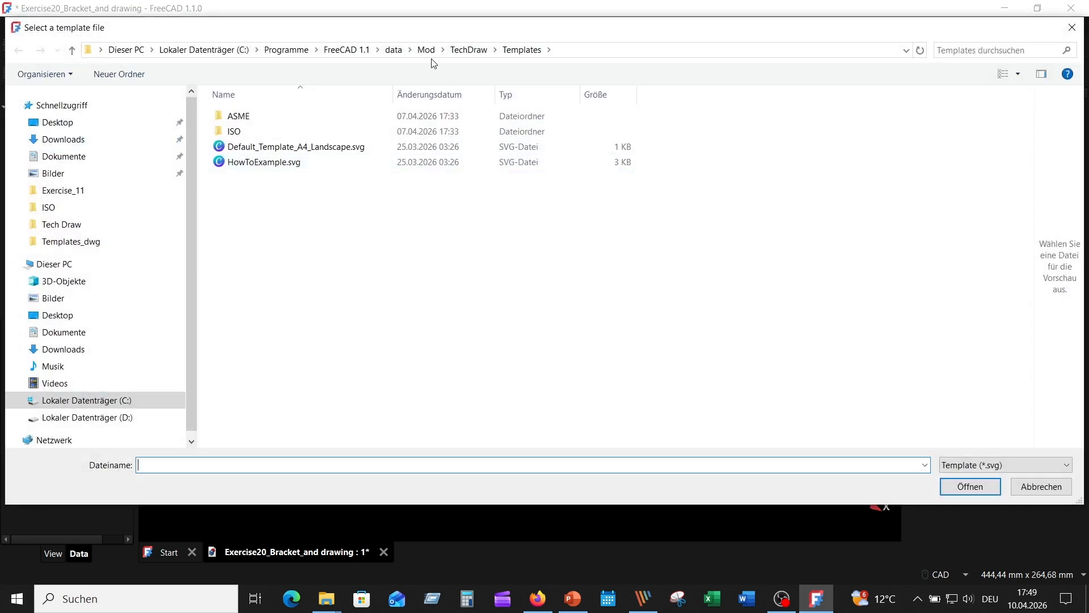
double_click(273, 131)
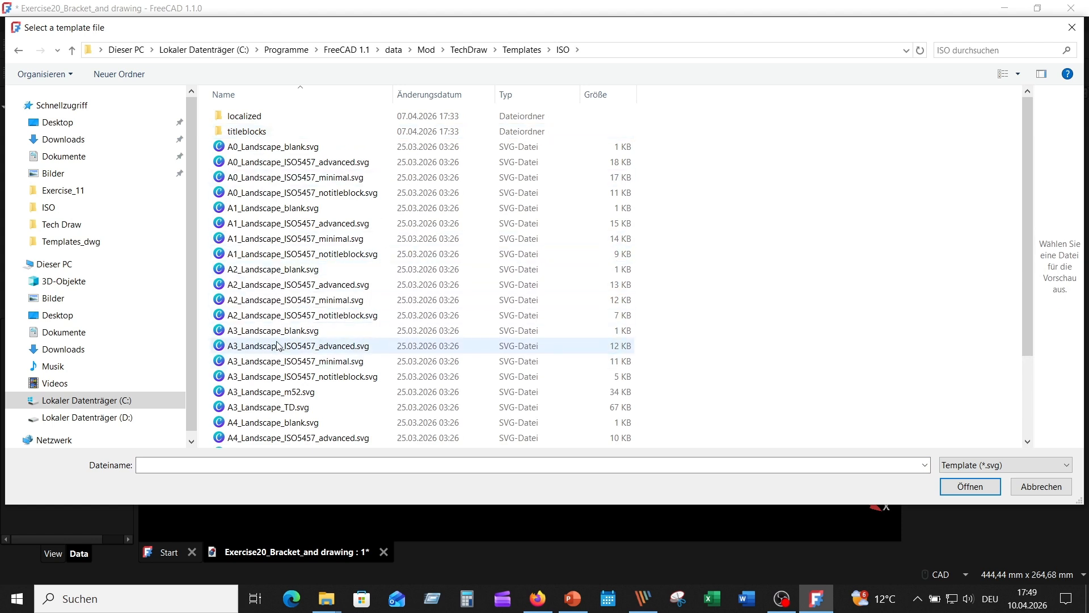
left_click(339, 346)
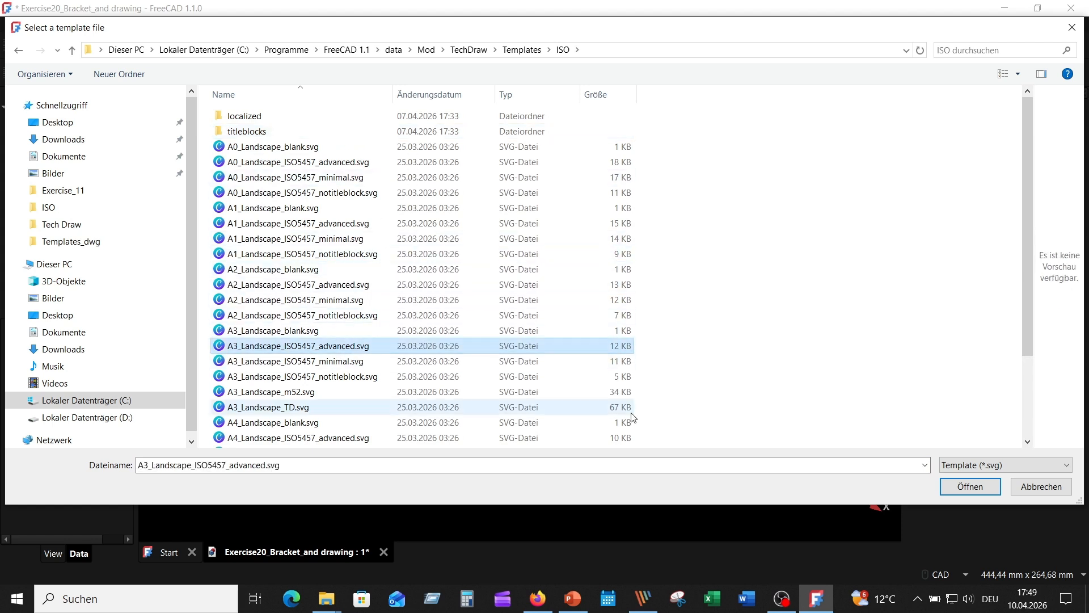
left_click(967, 487)
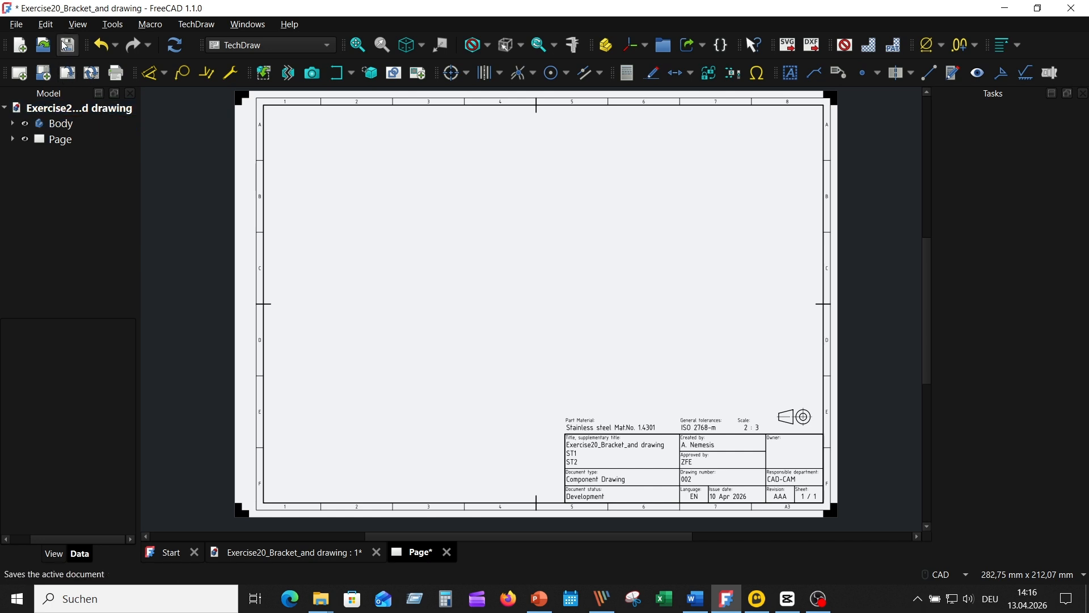
- Check the projection group angle and section line convention in the general TechDraw preferences
left_click(46, 25)
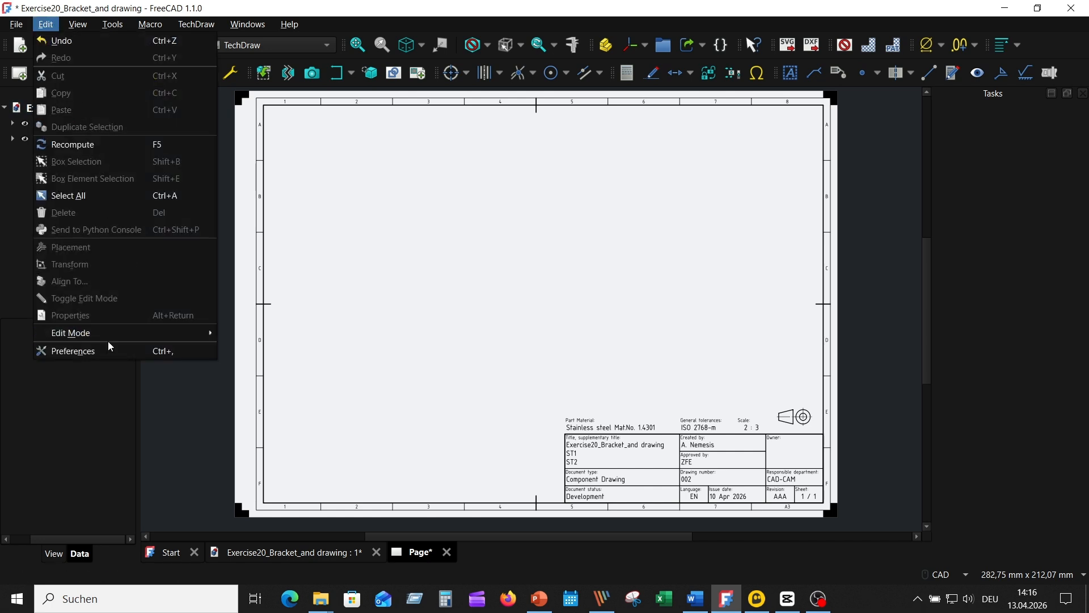
left_click(97, 352)
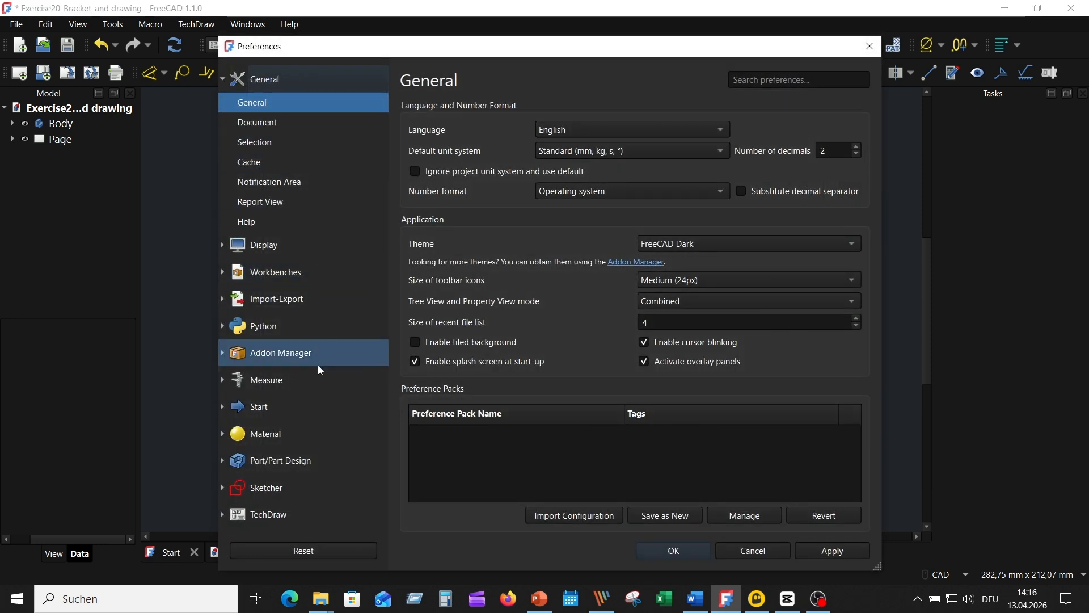
left_click(257, 517)
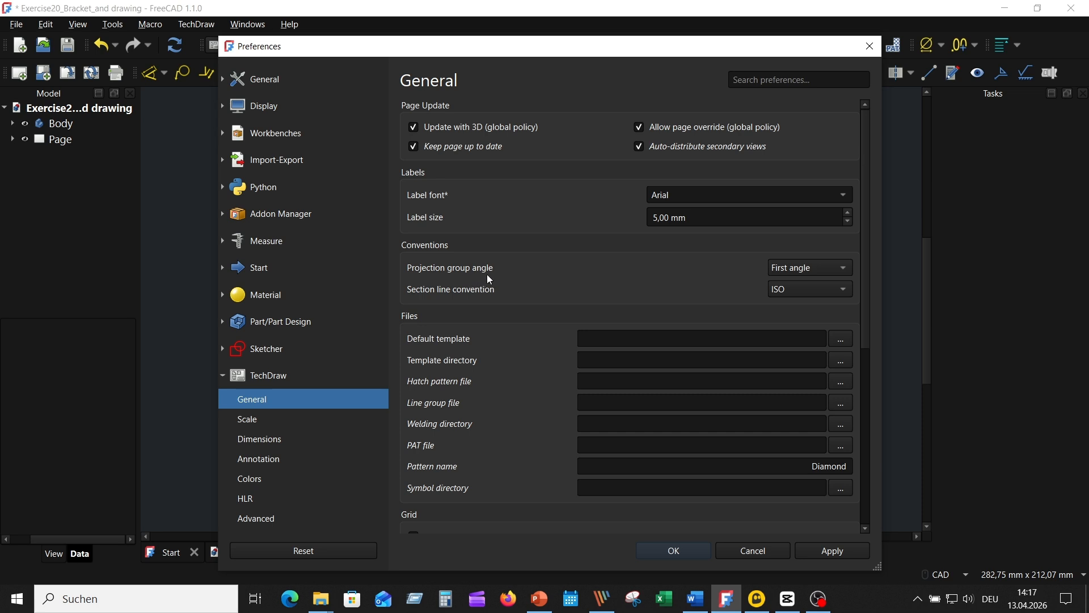
left_click(846, 268)
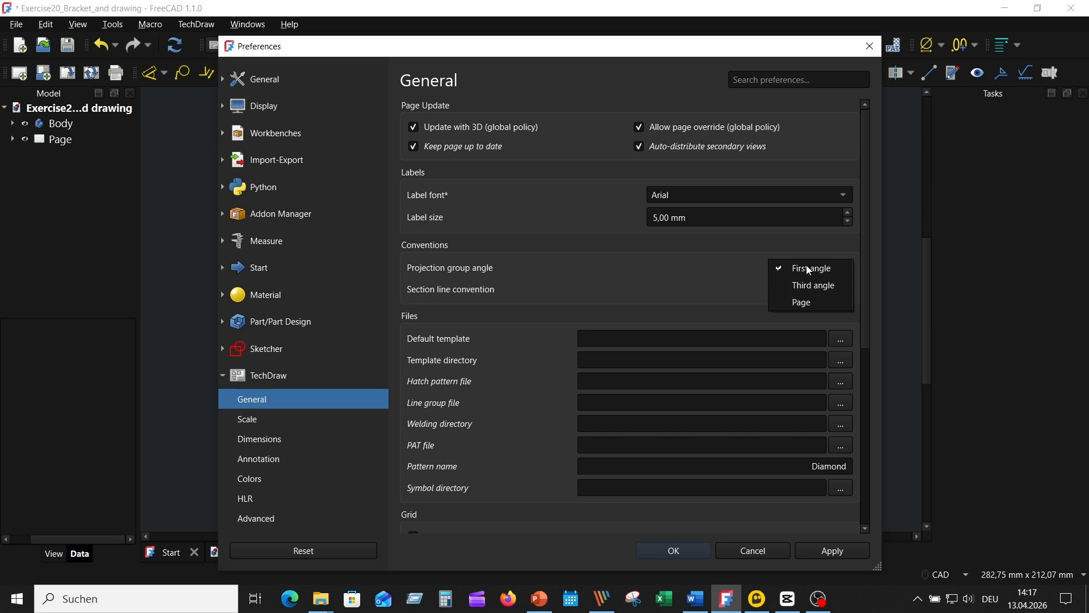
left_click(715, 268)
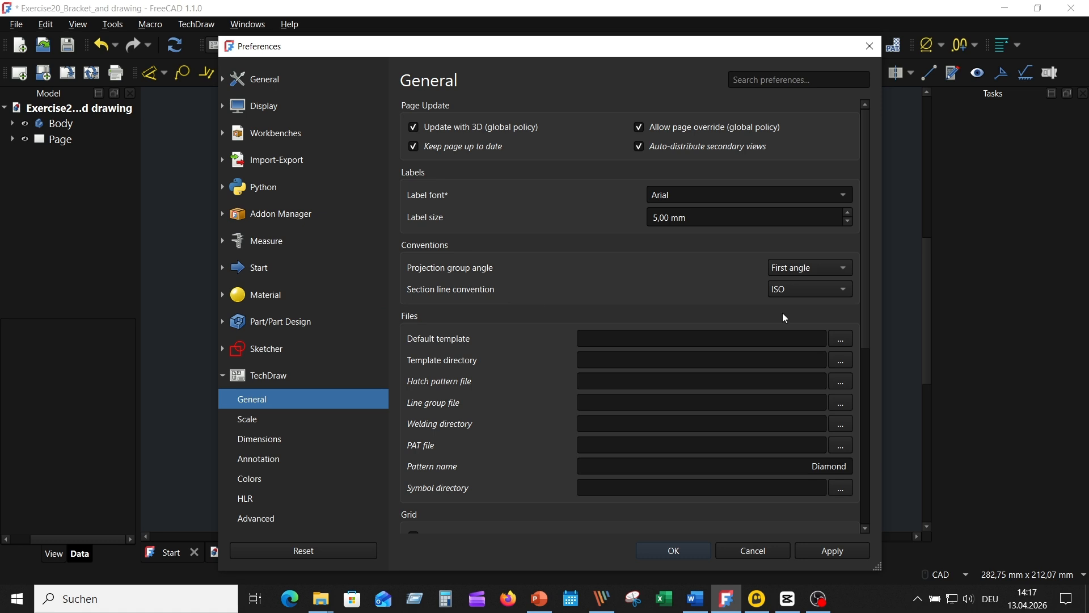
left_click(829, 291)
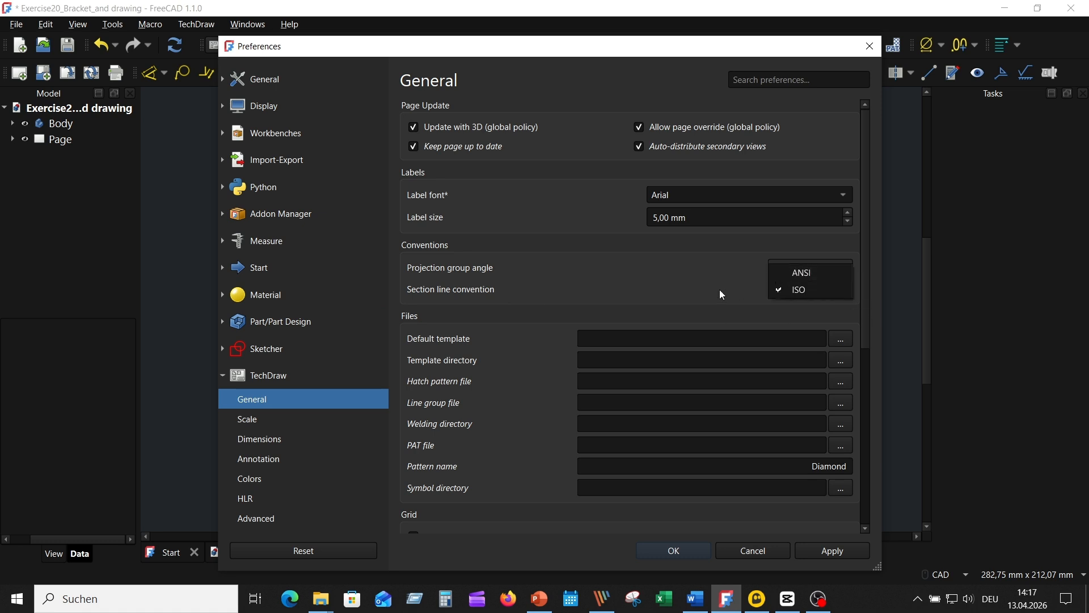
left_click(737, 289)
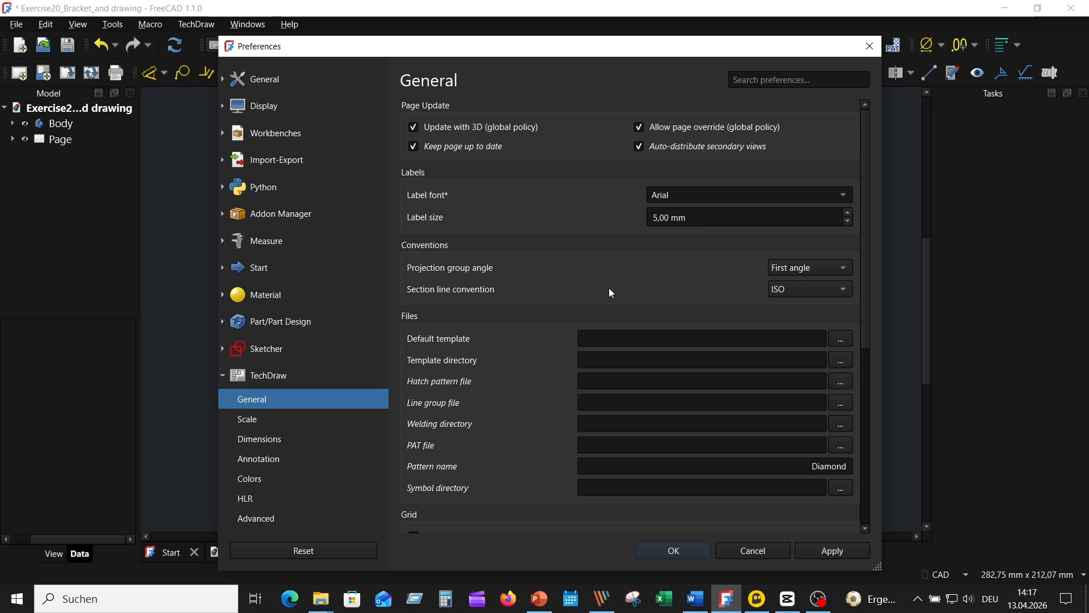
- Review the TechDraw scale, dimension and color preferences, then apply and close the preferences
left_click(269, 421)
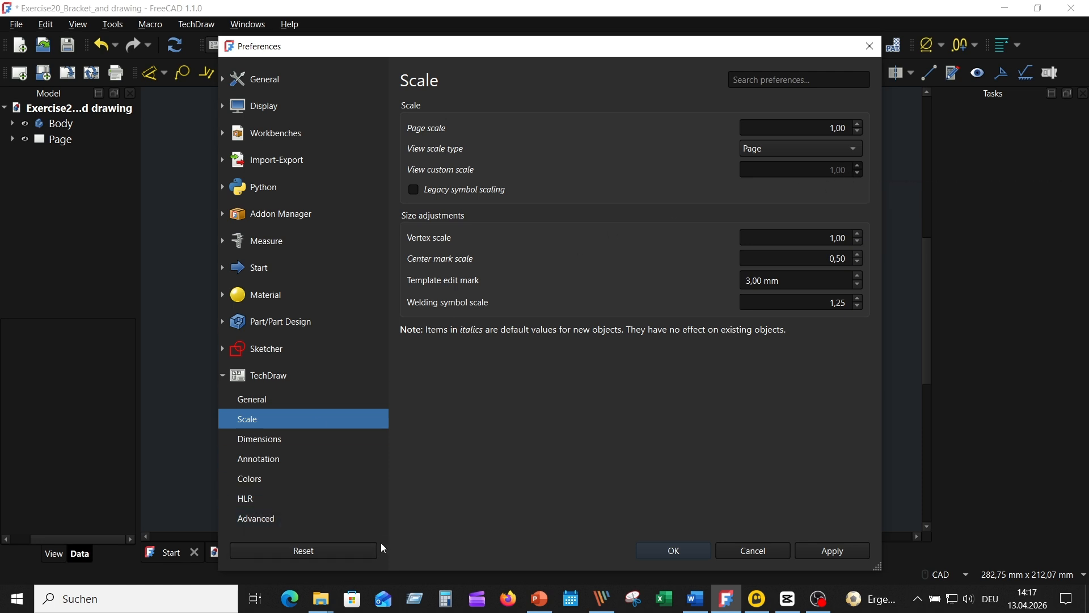
left_click(278, 440)
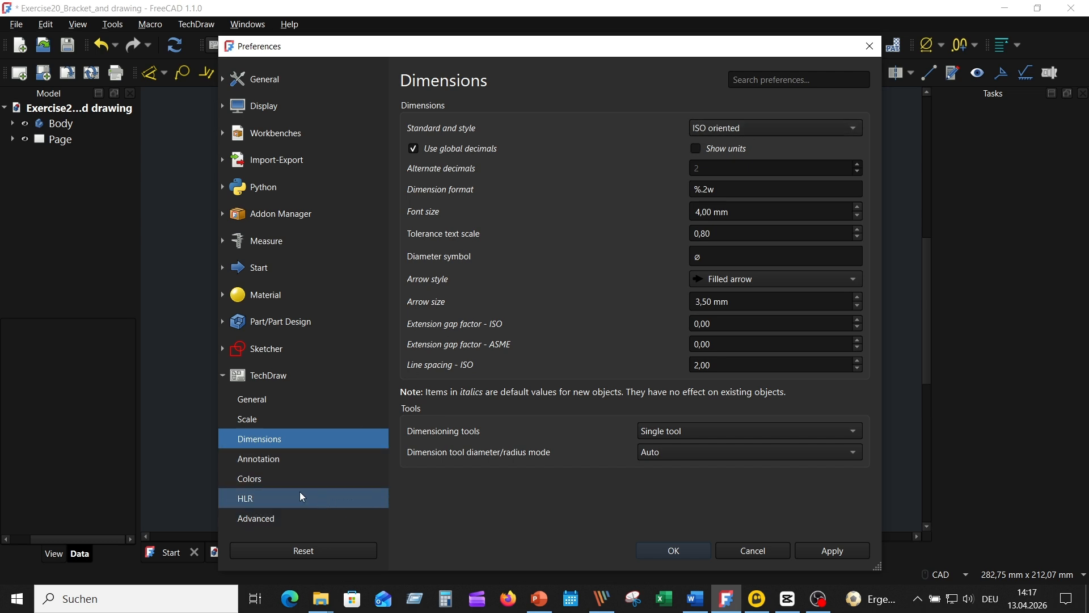
left_click(252, 481)
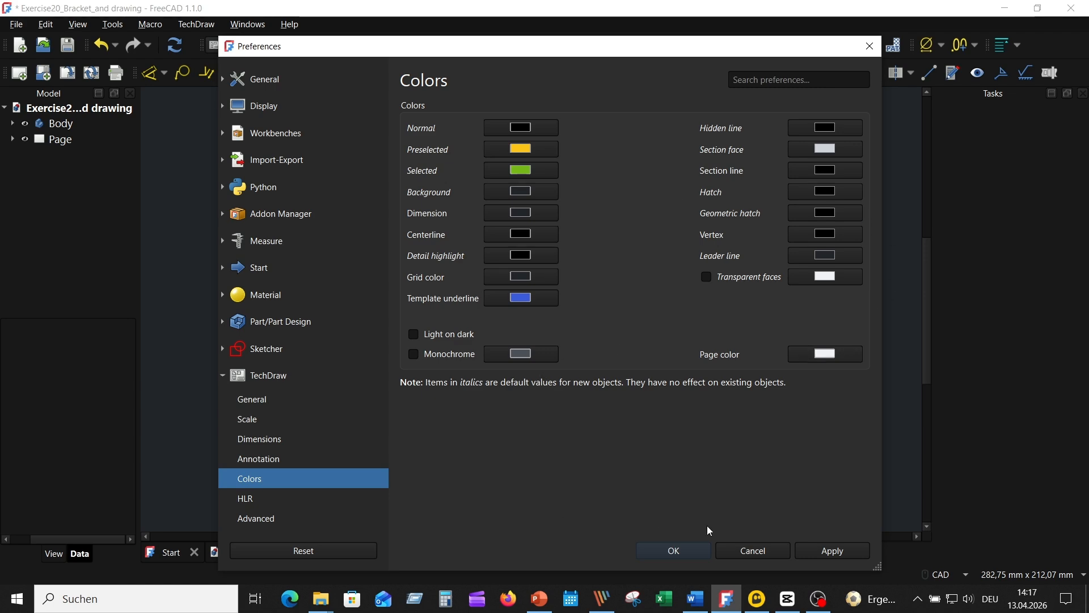
left_click(831, 551)
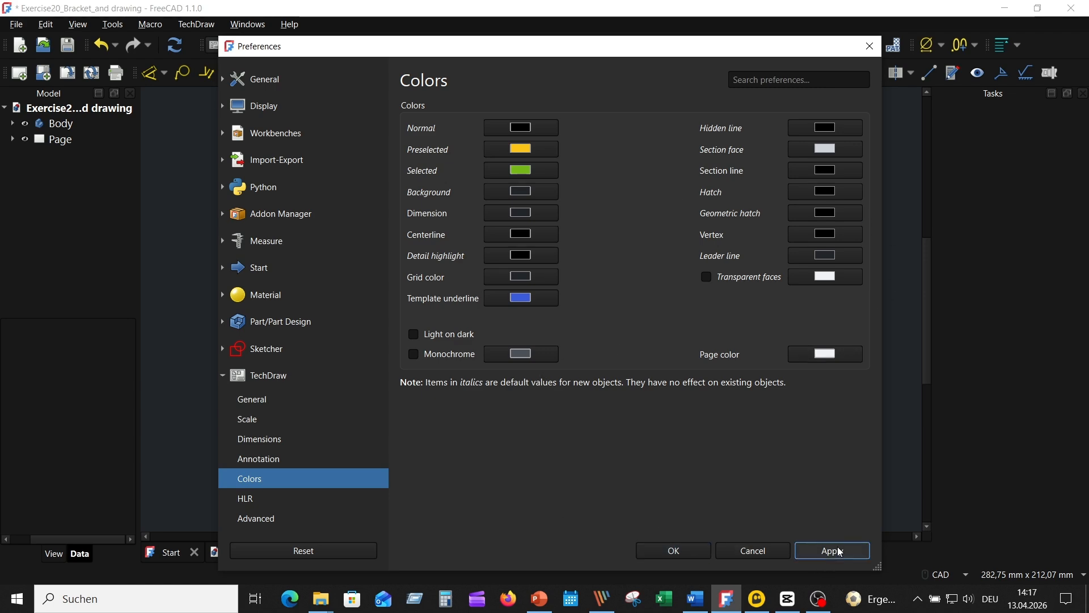
left_click(674, 551)
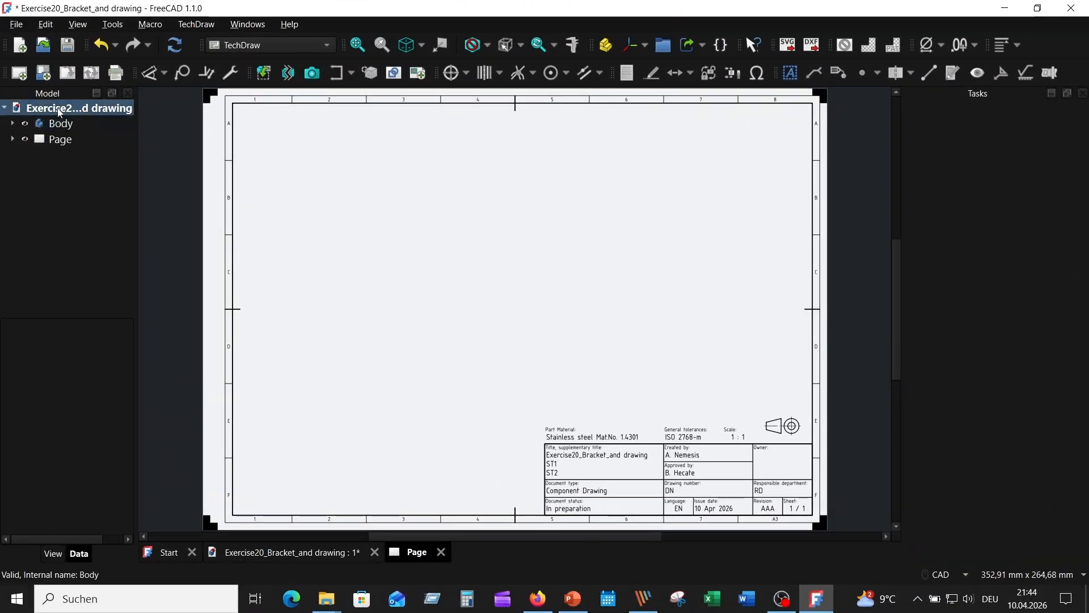
- Insert a new TechDraw view of the Body on the page and orient it to the front direction
left_click(69, 137)
left_click(59, 123)
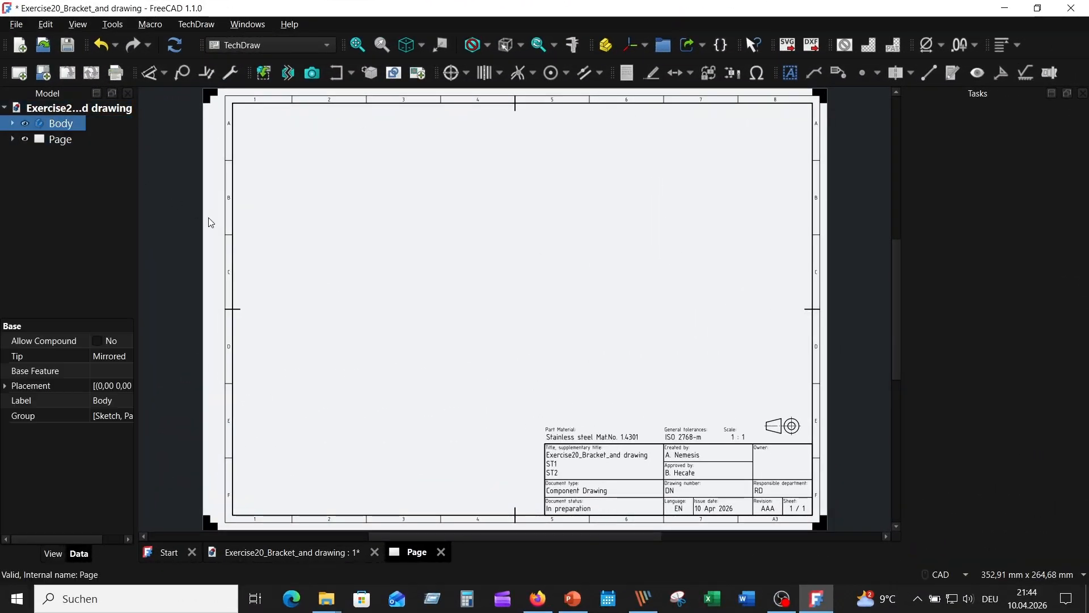
left_click(265, 73)
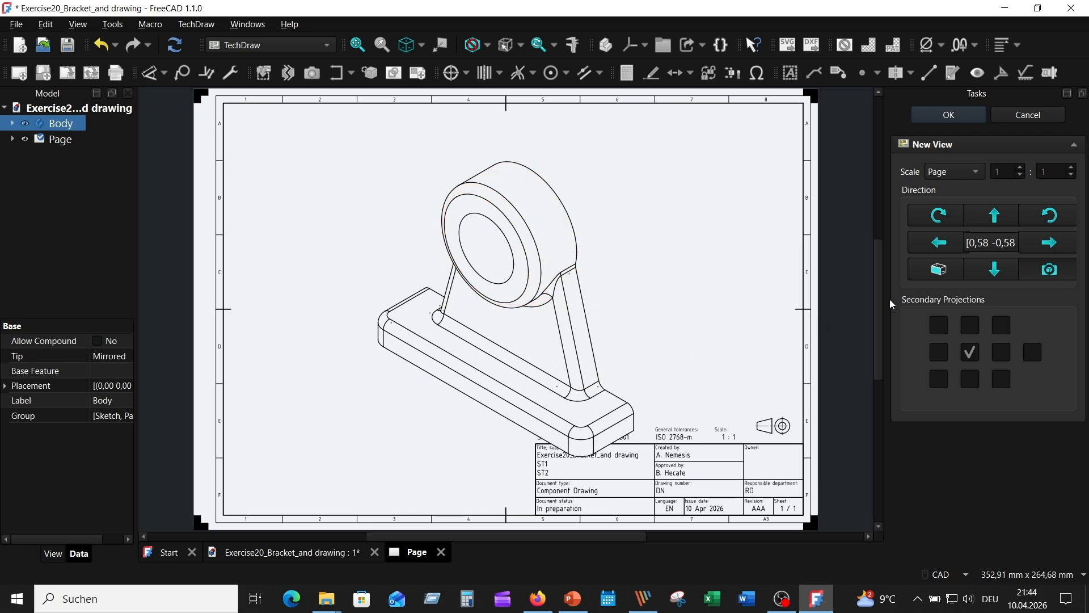
left_click(940, 271)
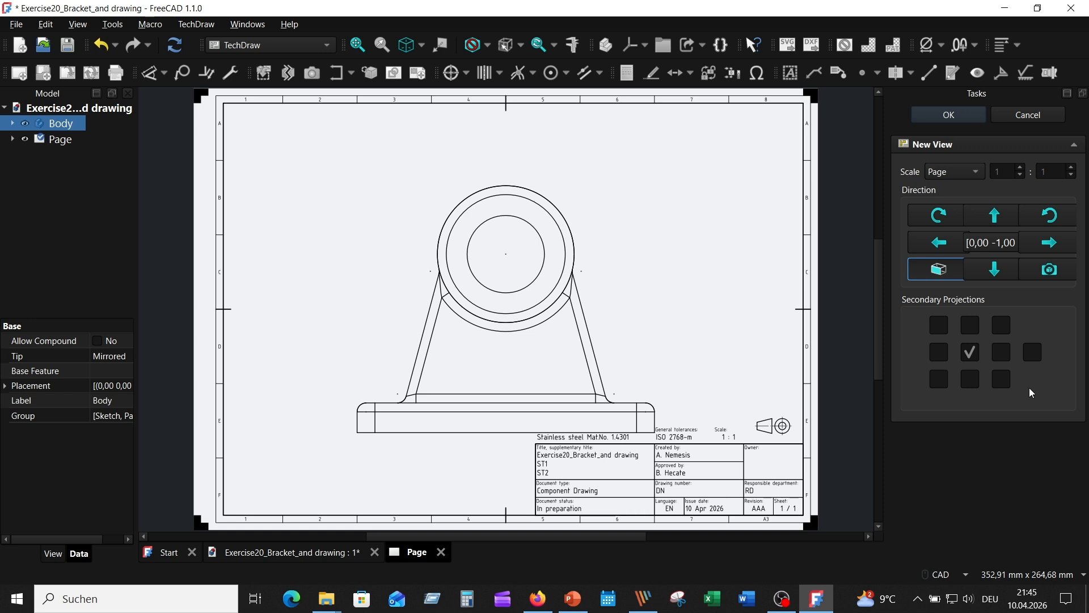
- Add the lower-left isometric secondary projection with automatic distribution turned off, and accept the new view
left_click(941, 382)
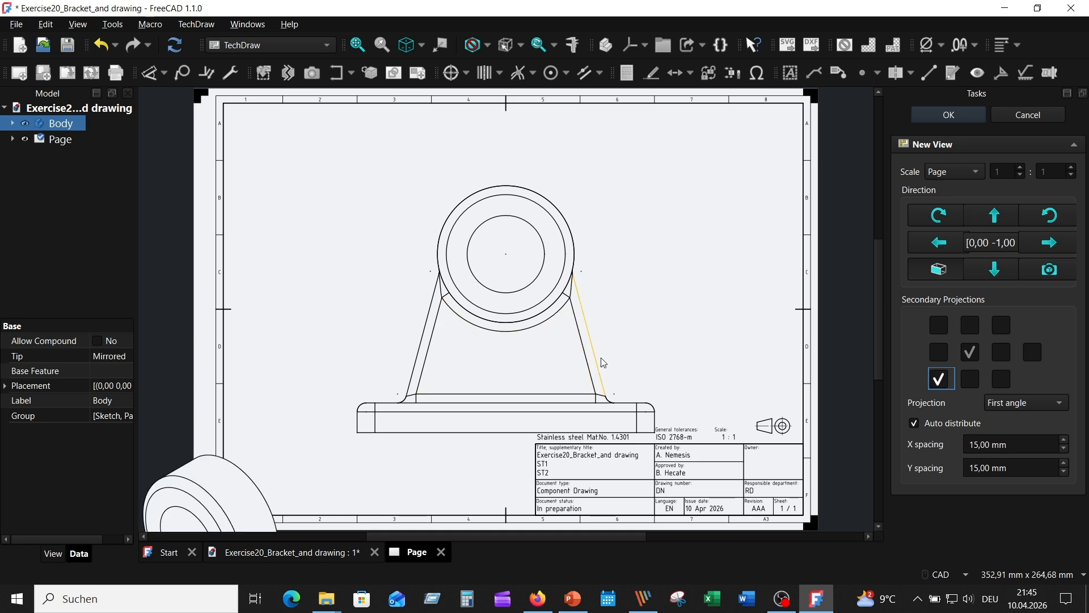
scroll(617, 361, "down", 5)
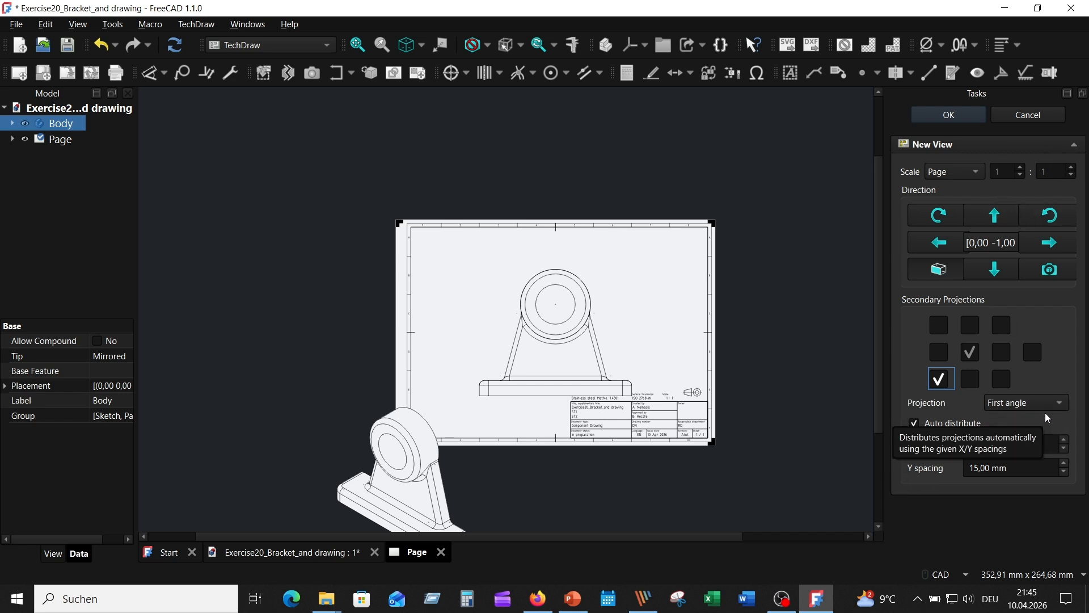
left_click(914, 424)
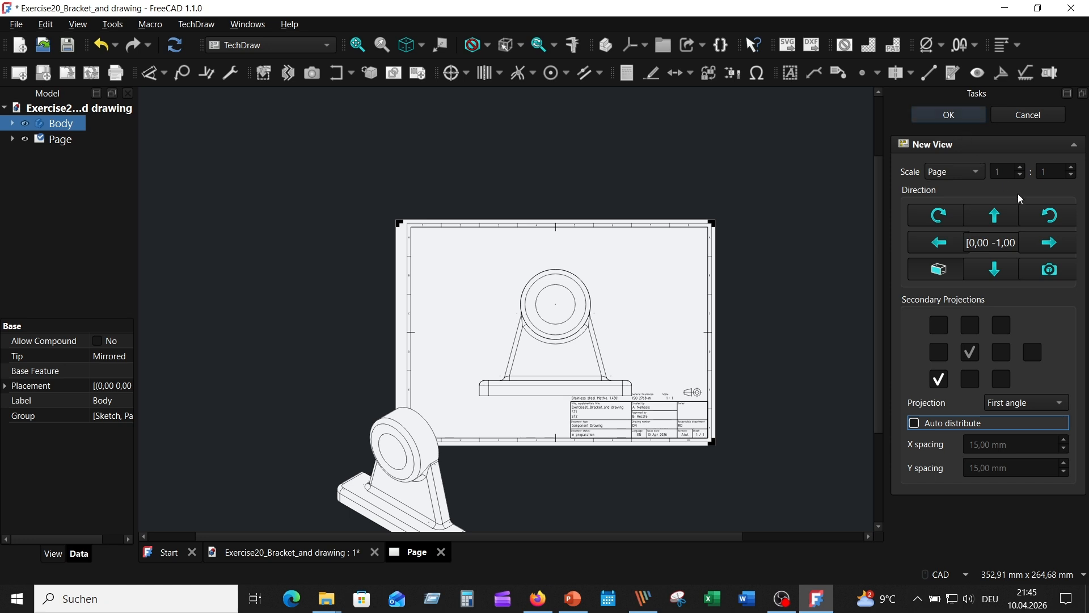
left_click(947, 115)
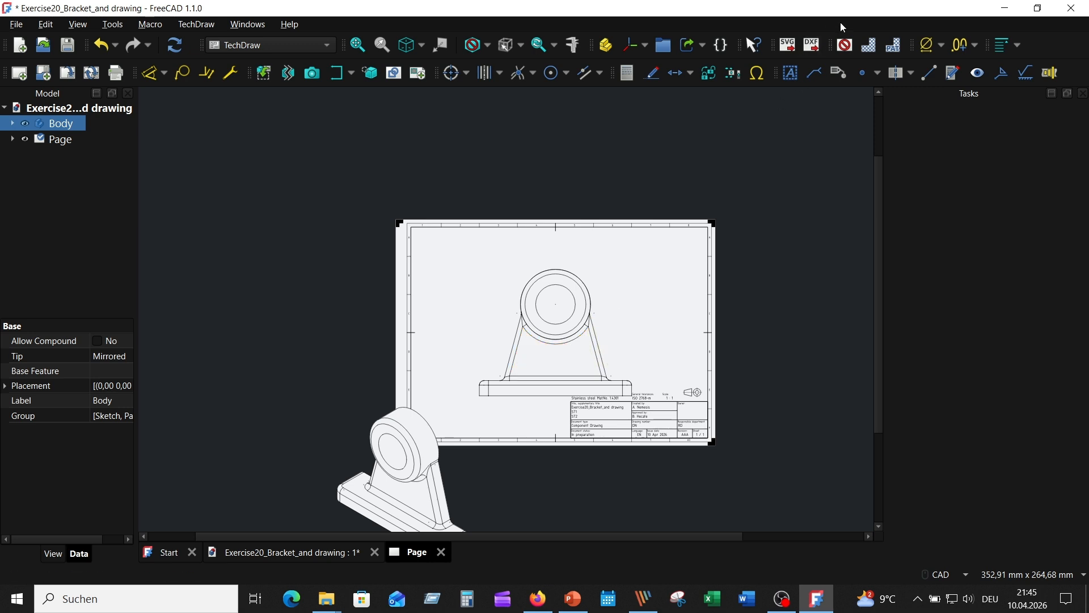
- Show the view frames and move the front view to the upper-right area of the drawing sheet
left_click(849, 48)
left_click(646, 314)
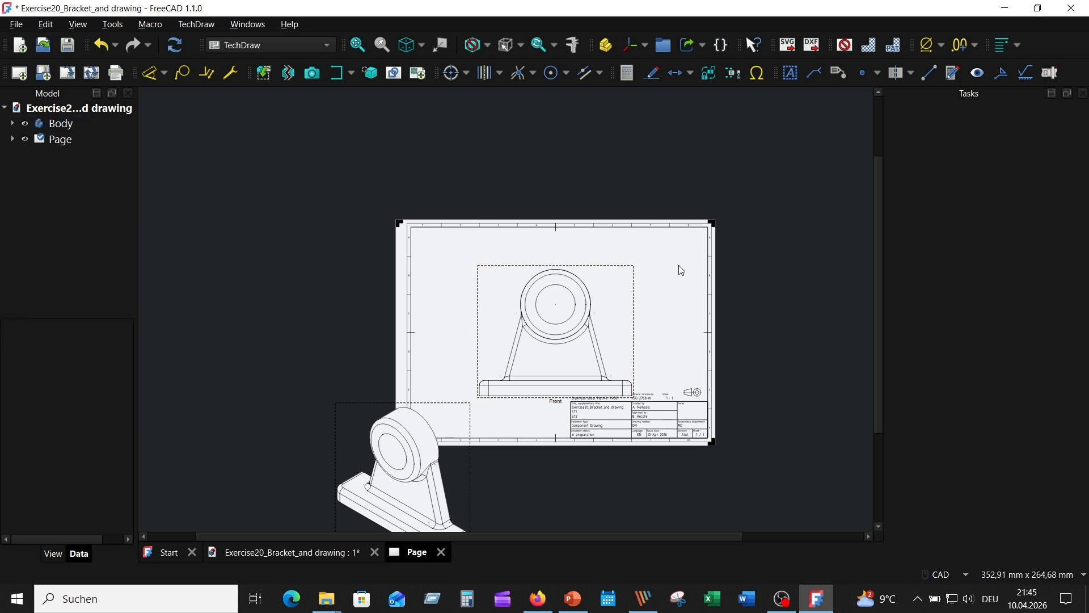
left_click_drag(632, 302, 696, 272)
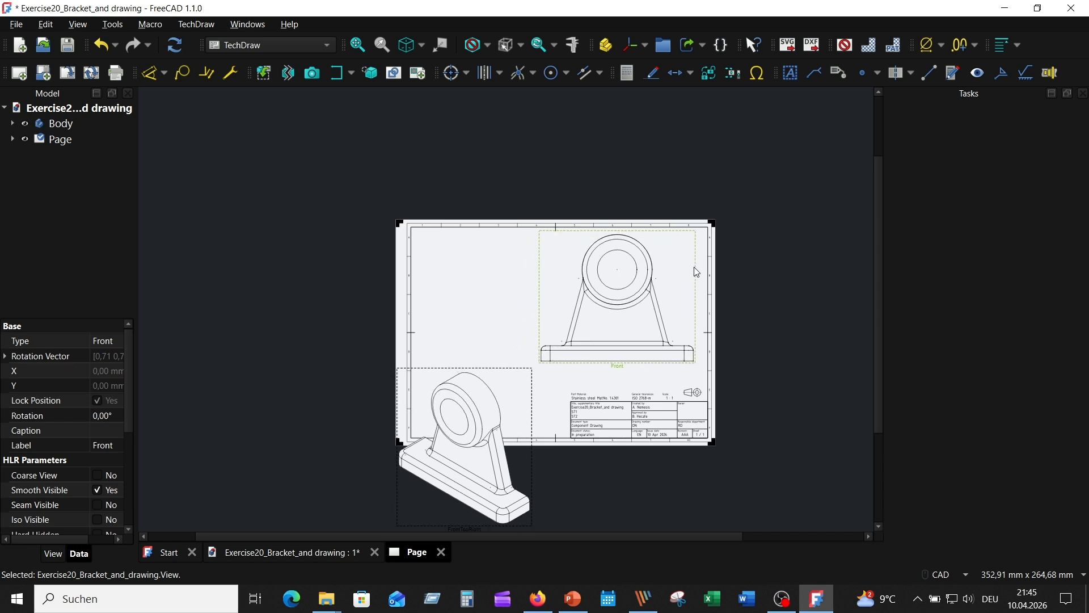
- Set the projection group's scale to Custom 1:2 and accept the change
double_click(62, 139)
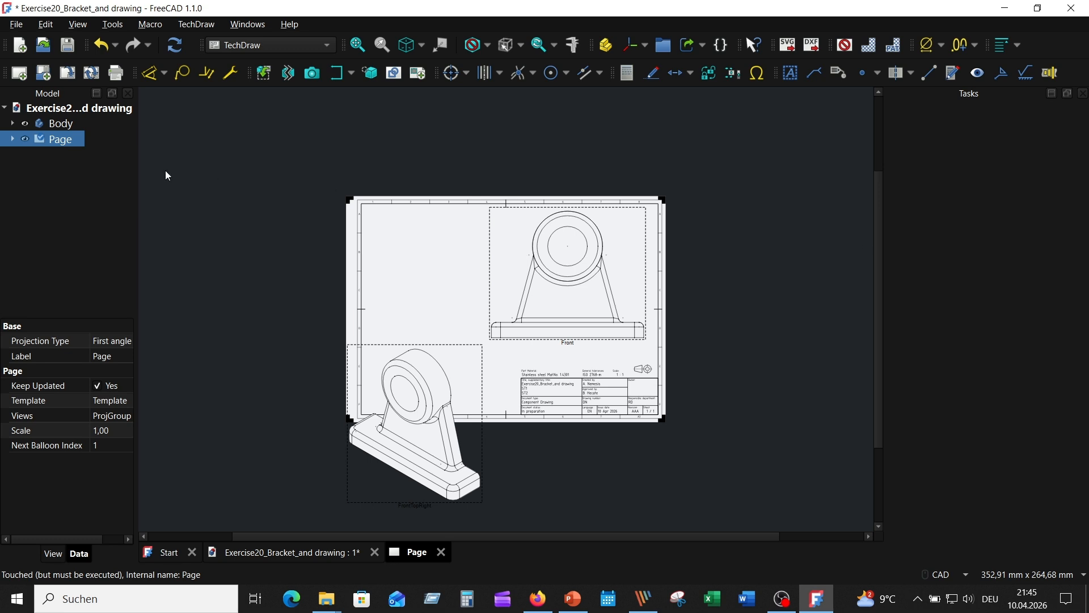
left_click(12, 139)
left_click(50, 160)
double_click(81, 170)
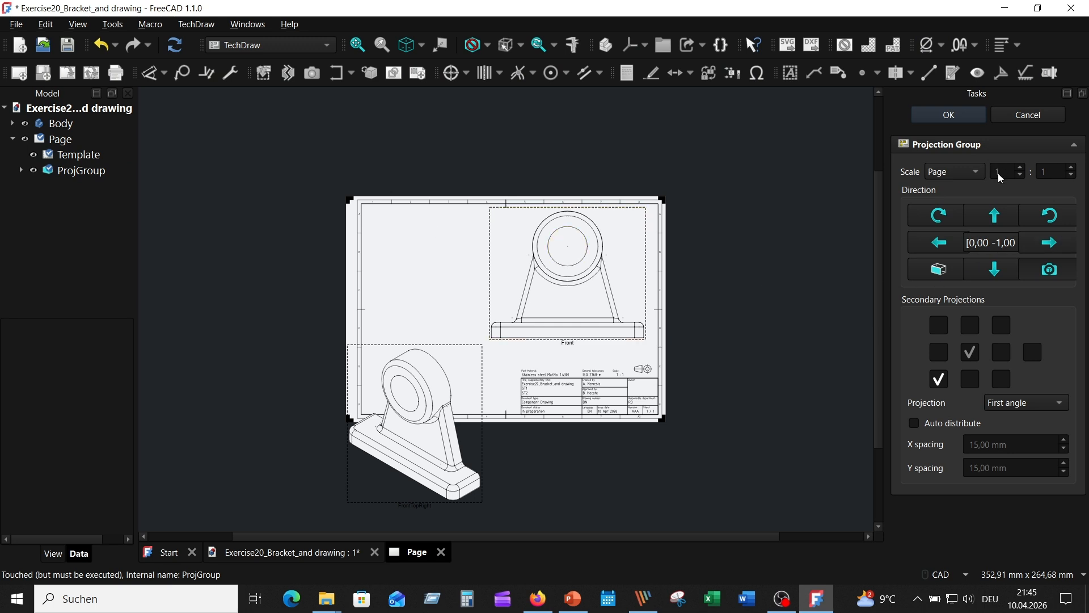
left_click(977, 177)
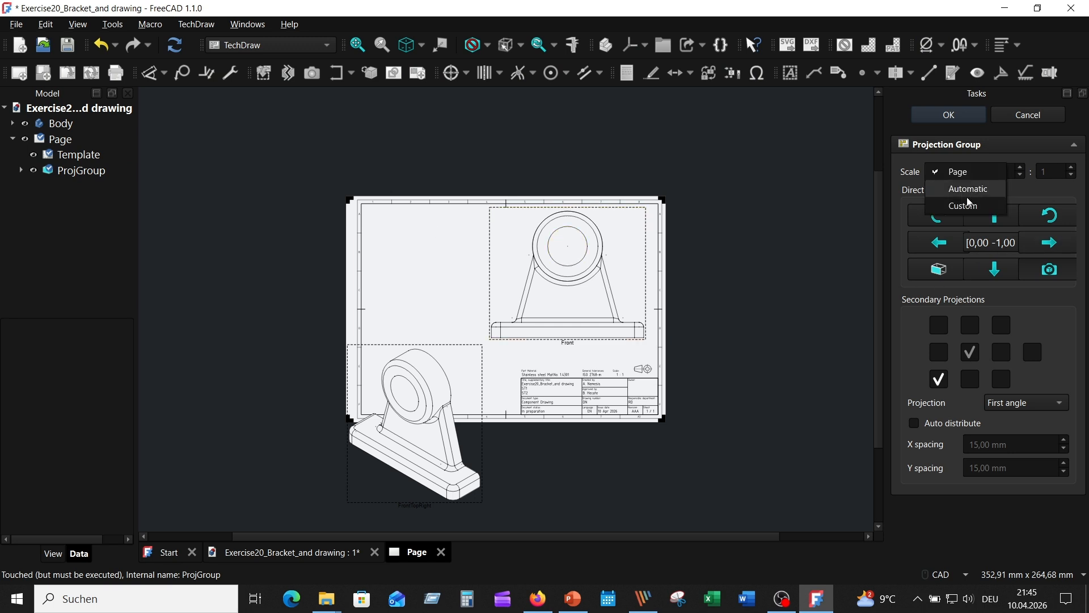
left_click(964, 189)
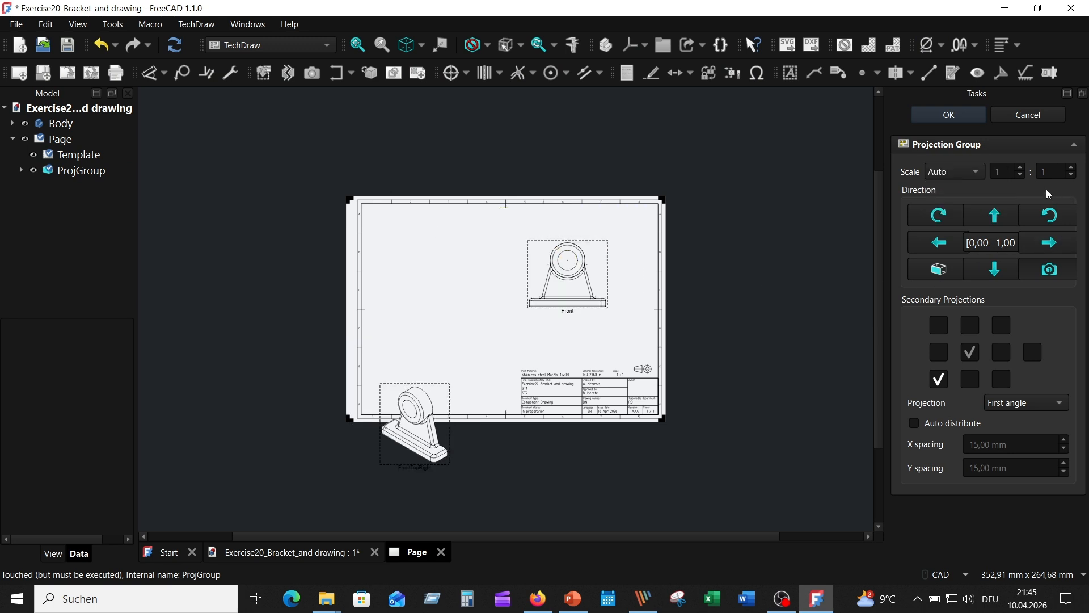
left_click(981, 171)
left_click(960, 189)
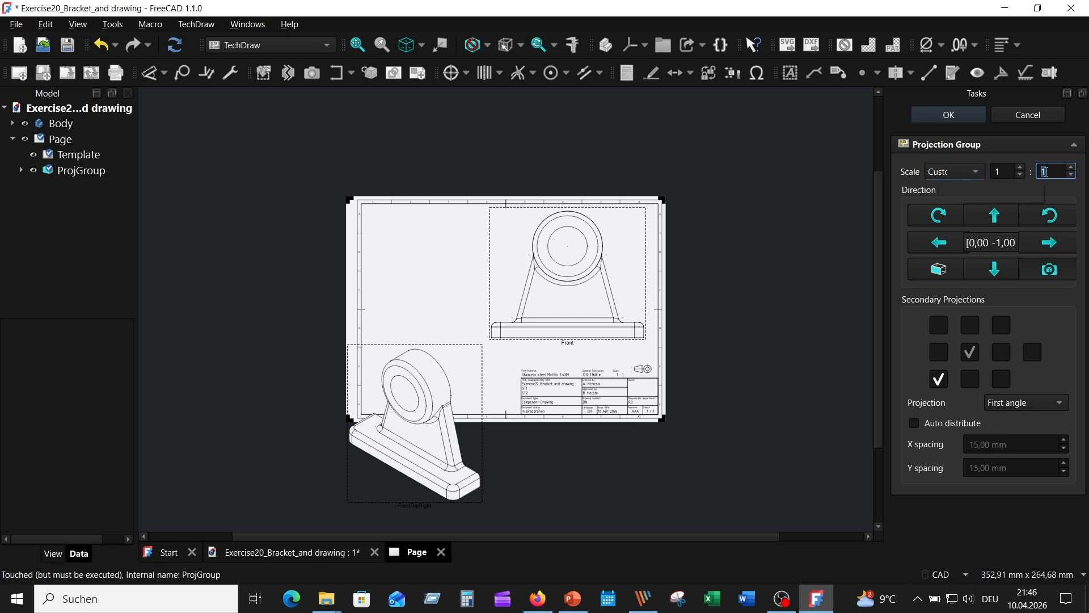
type("2")
key("Return")
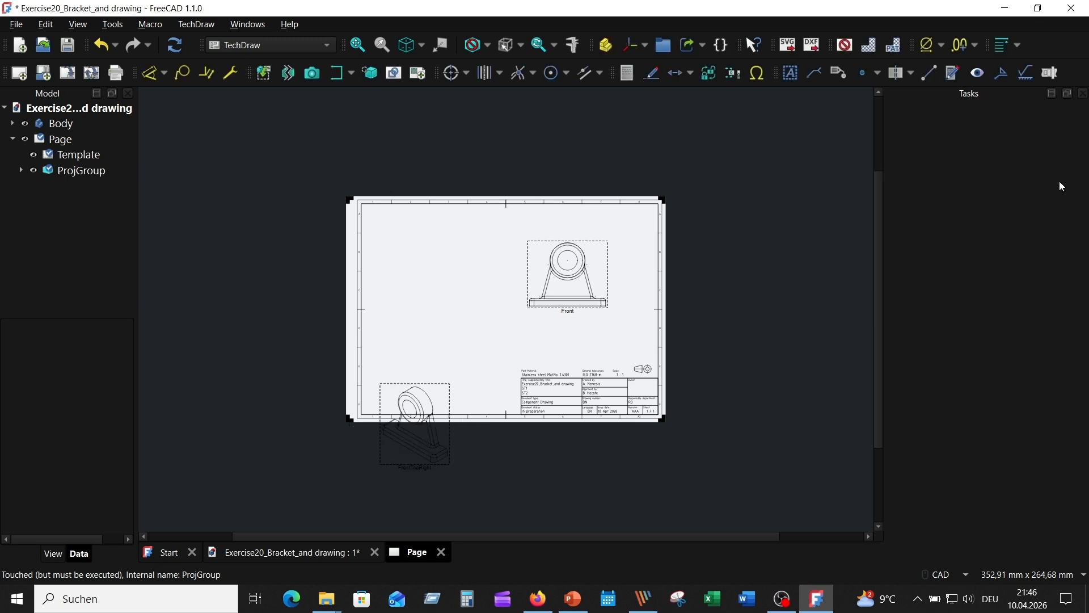
- Move the isometric view onto the lower-left area of the sheet and shift the front view further up
left_click_drag(454, 398, 470, 333)
scroll(474, 335, "up", 2)
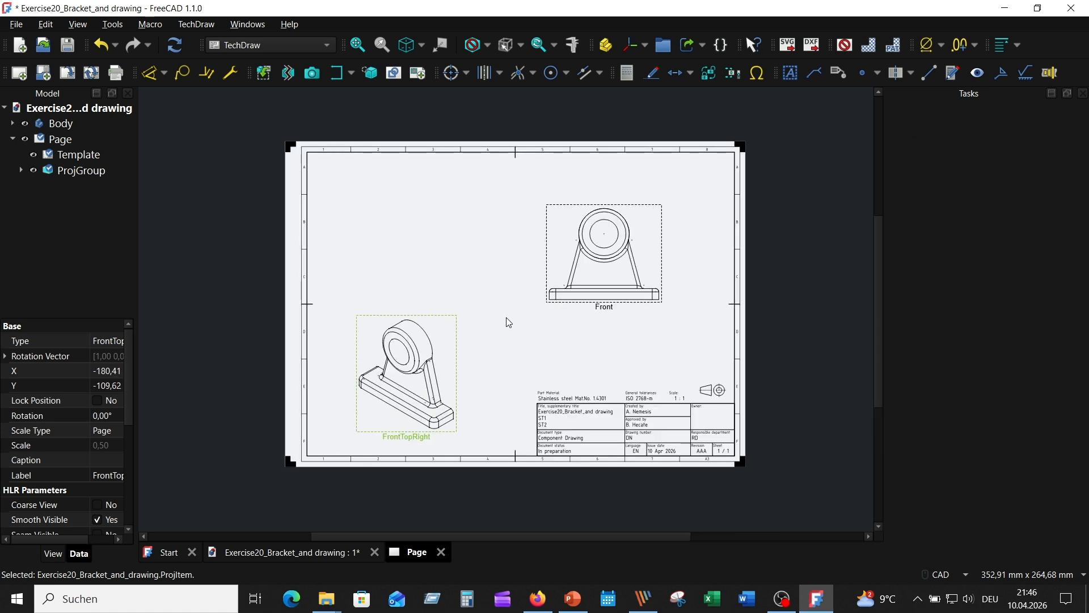
left_click(665, 244)
left_click_drag(665, 244, 664, 232)
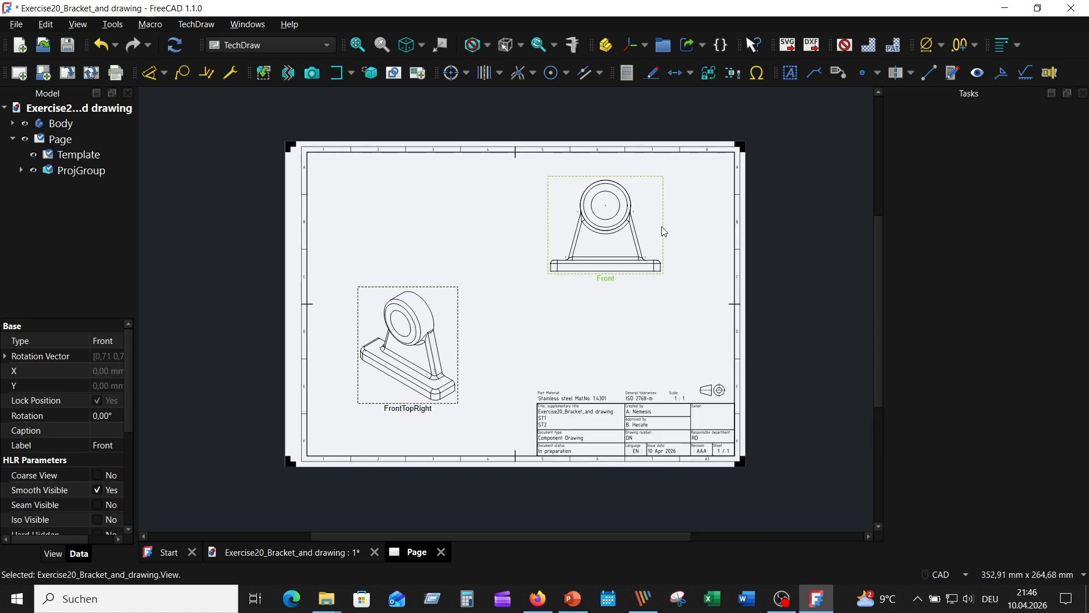
left_click_drag(458, 349, 448, 372)
scroll(518, 360, "up", 1)
middle_click_drag(537, 350, 584, 341)
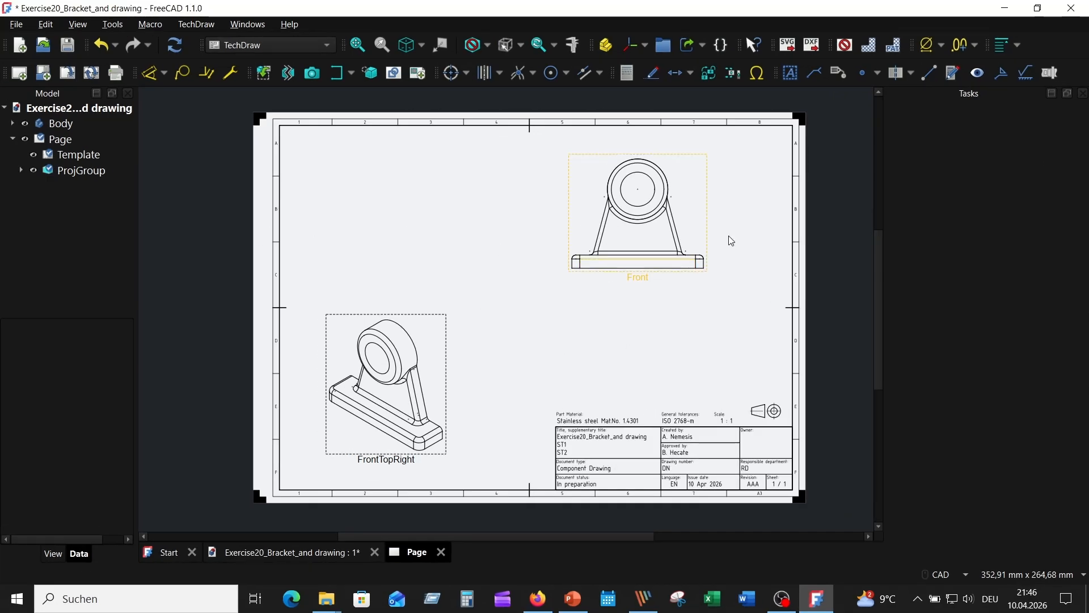
- Create section view A from the front view with view direction (-1, 0, 0) and live update enabled, and accept it
left_click(708, 213)
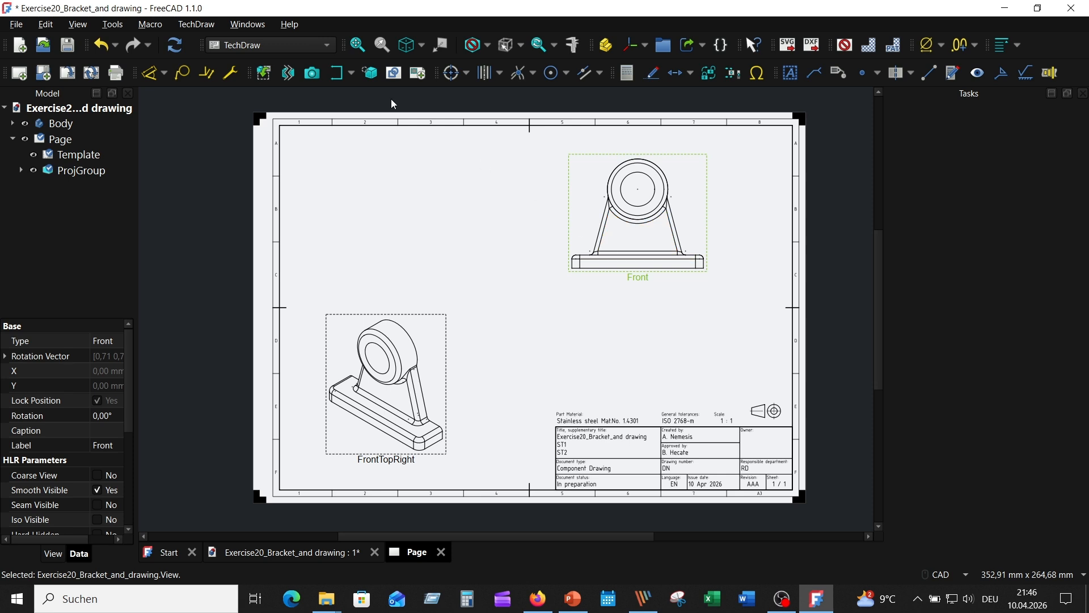
left_click(340, 74)
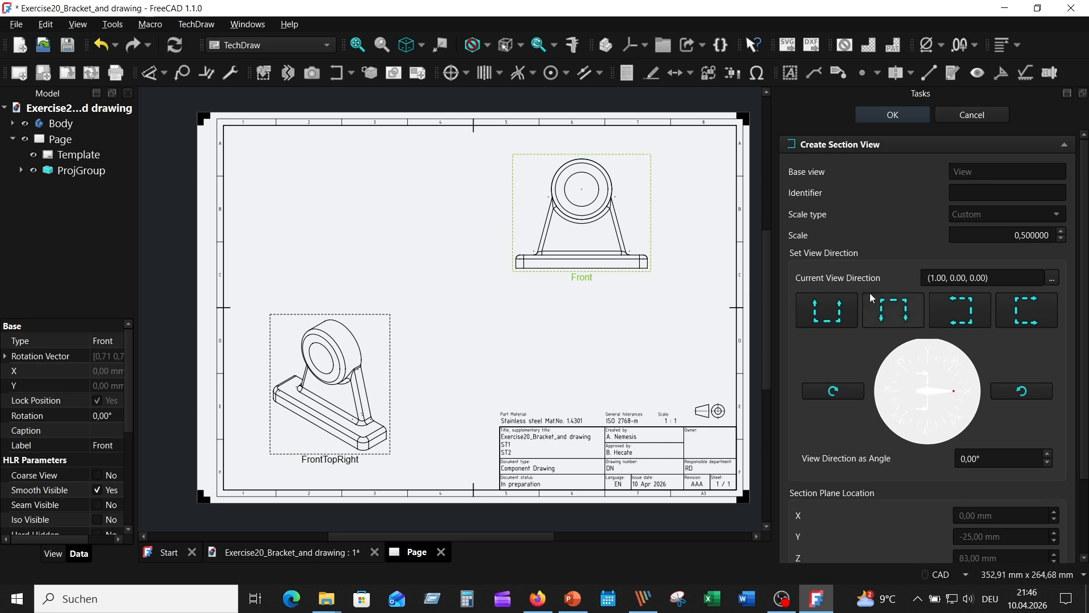
left_click(963, 315)
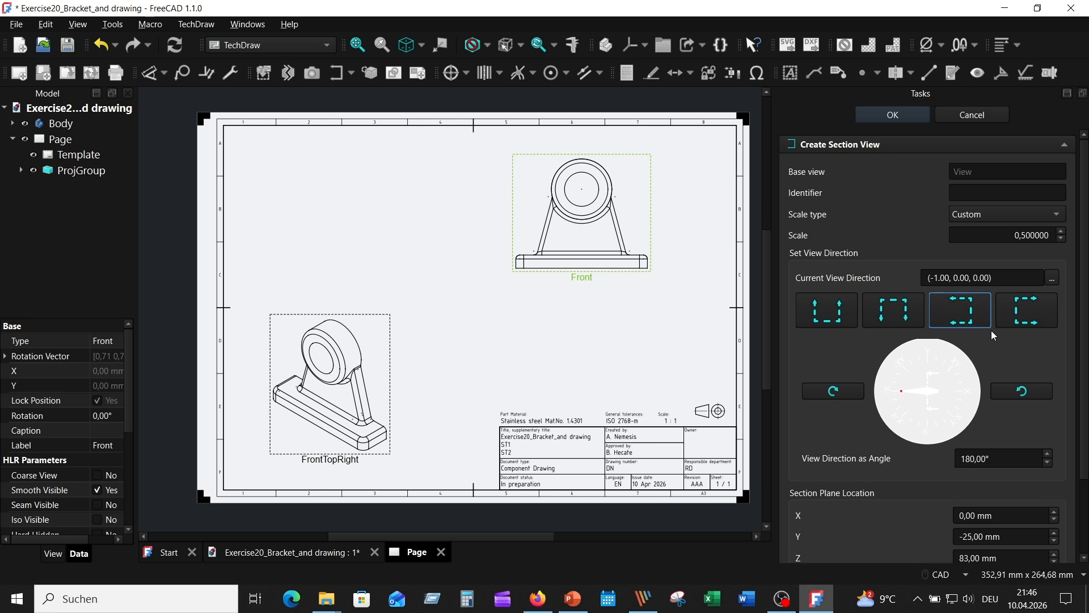
left_click(972, 192)
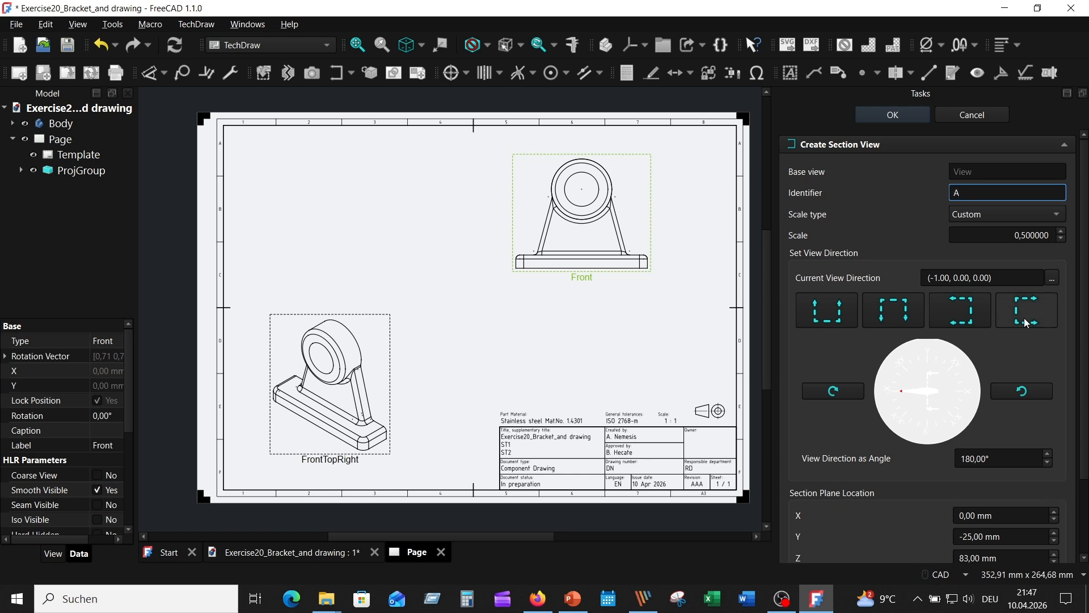
scroll(1087, 327, "down", 3)
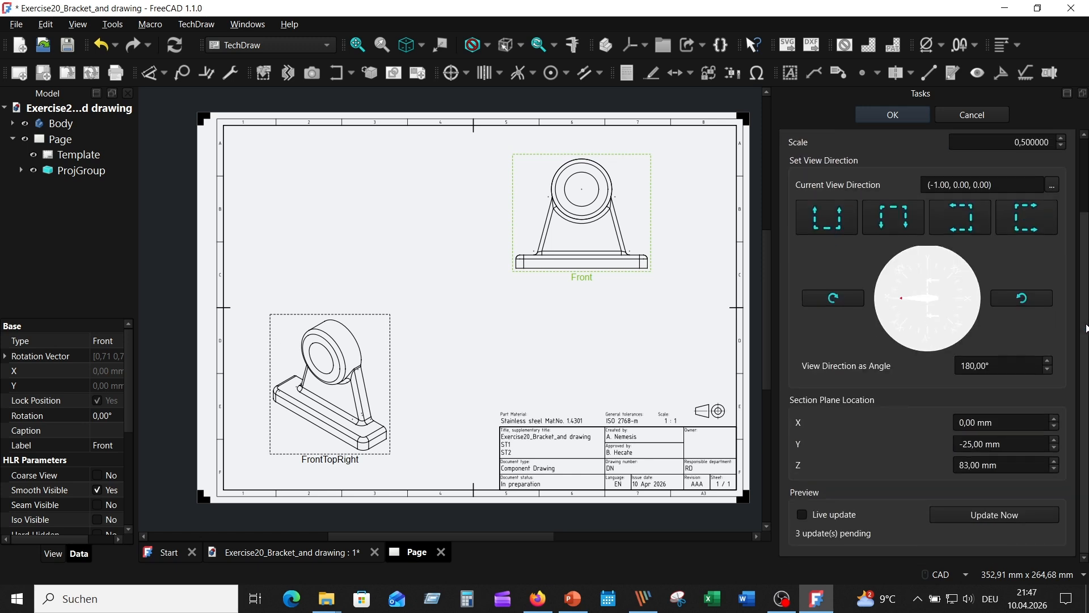
left_click(802, 514)
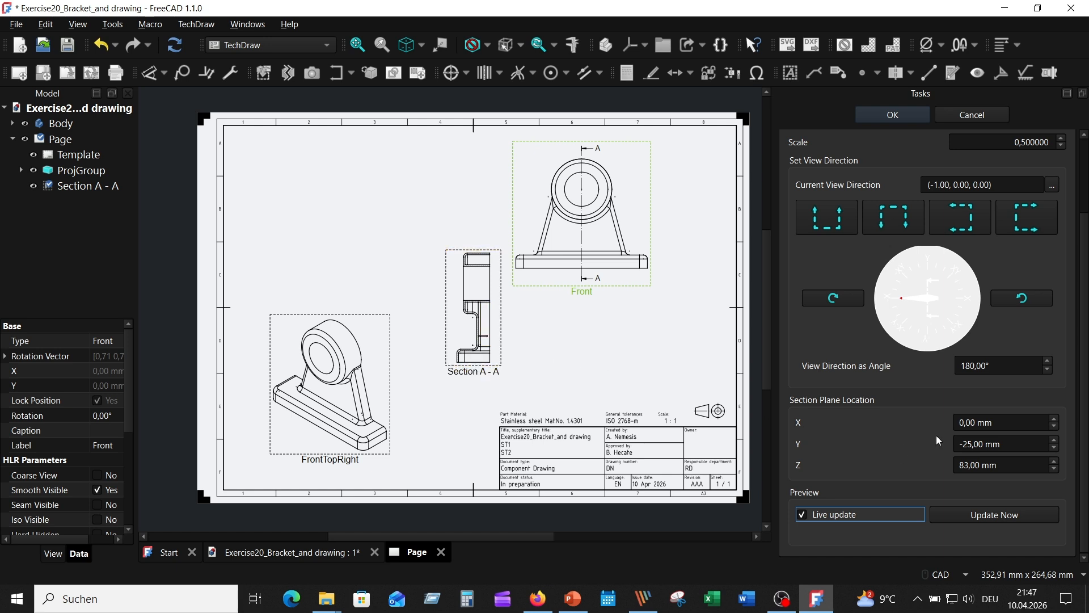
left_click(892, 115)
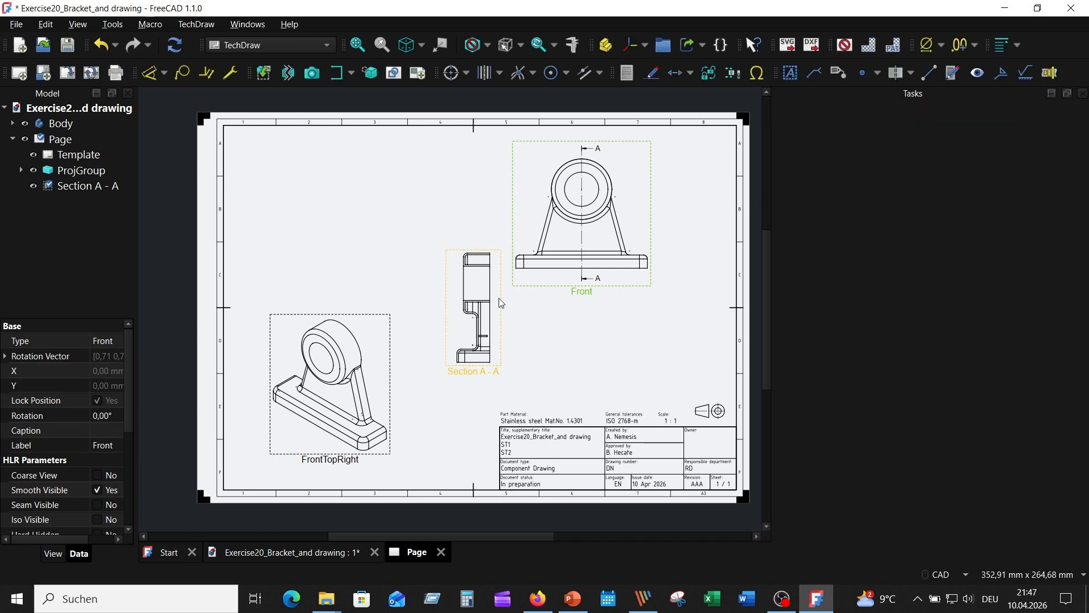
- Move the Section A - A view above the isometric view, level with the front view, and inspect its hatching
left_click_drag(498, 298, 480, 255)
left_click_drag(433, 229, 377, 207)
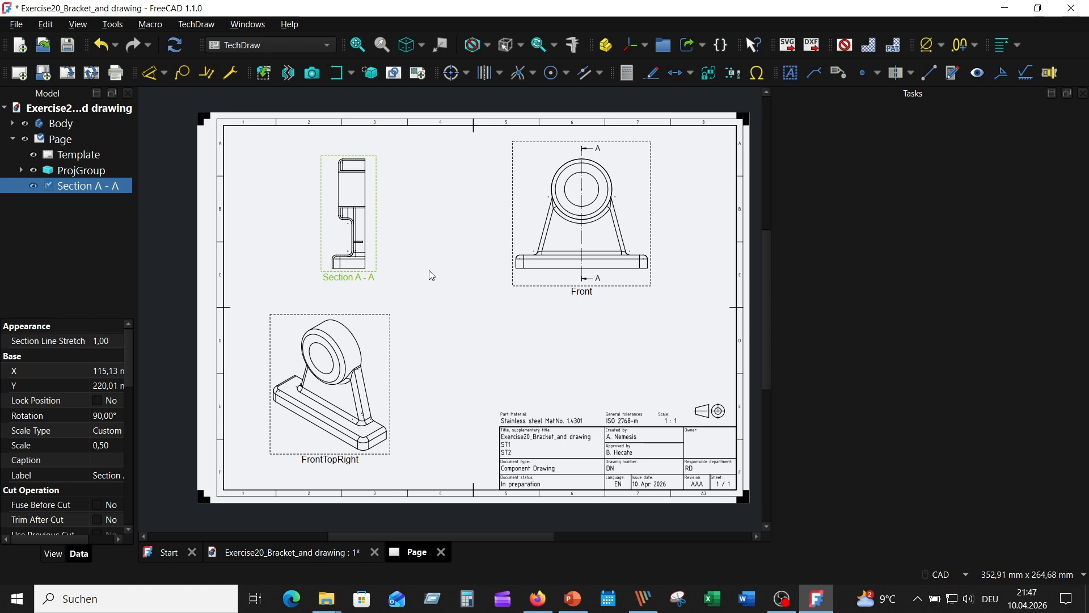
scroll(440, 276, "up", 6)
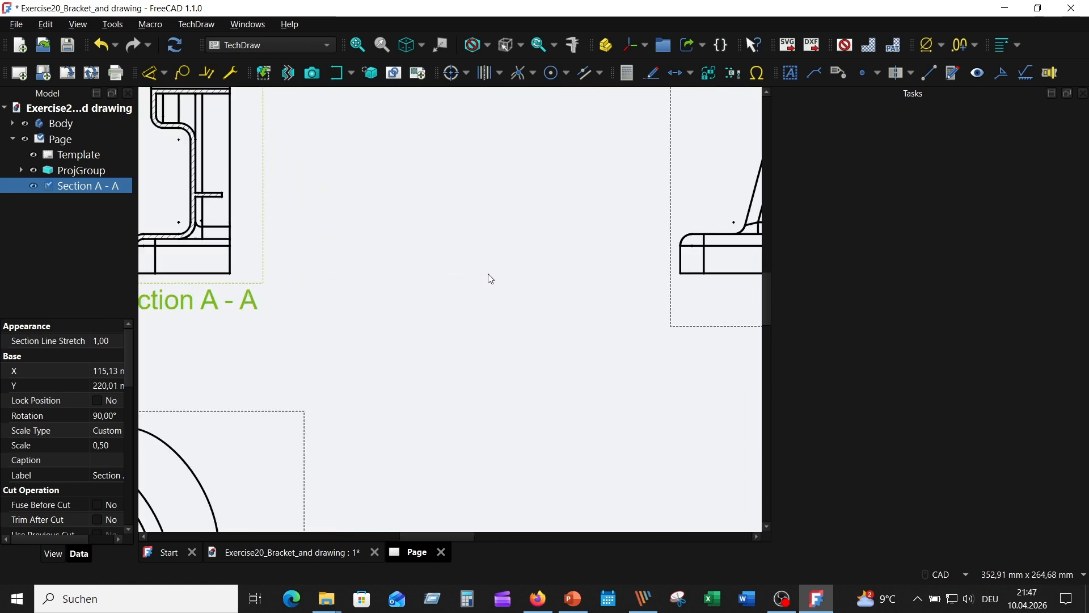
left_click(659, 361)
scroll(464, 237, "down", 4)
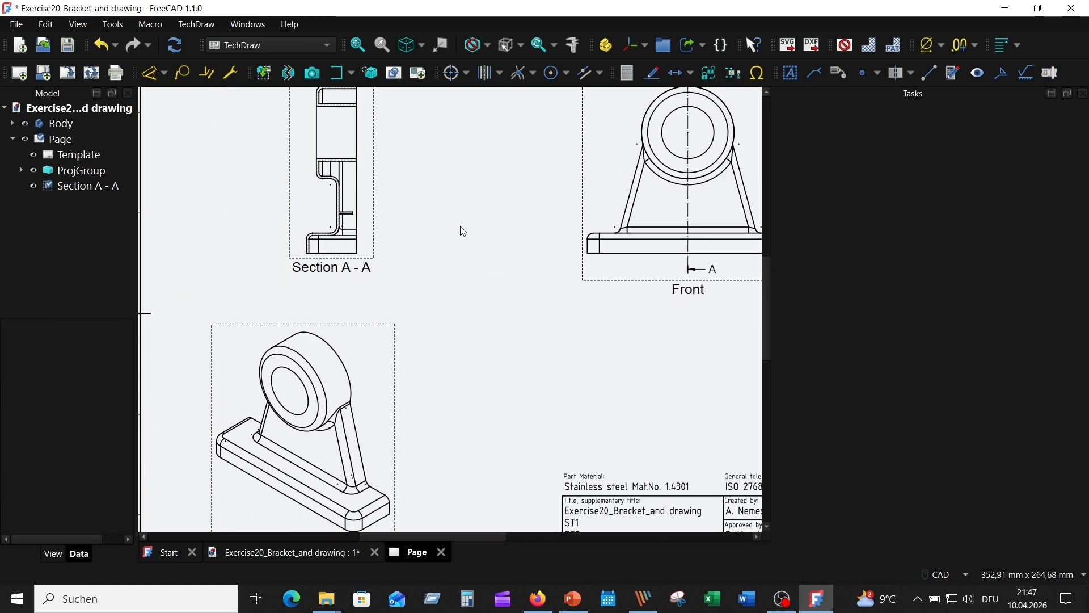
scroll(463, 231, "down", 2)
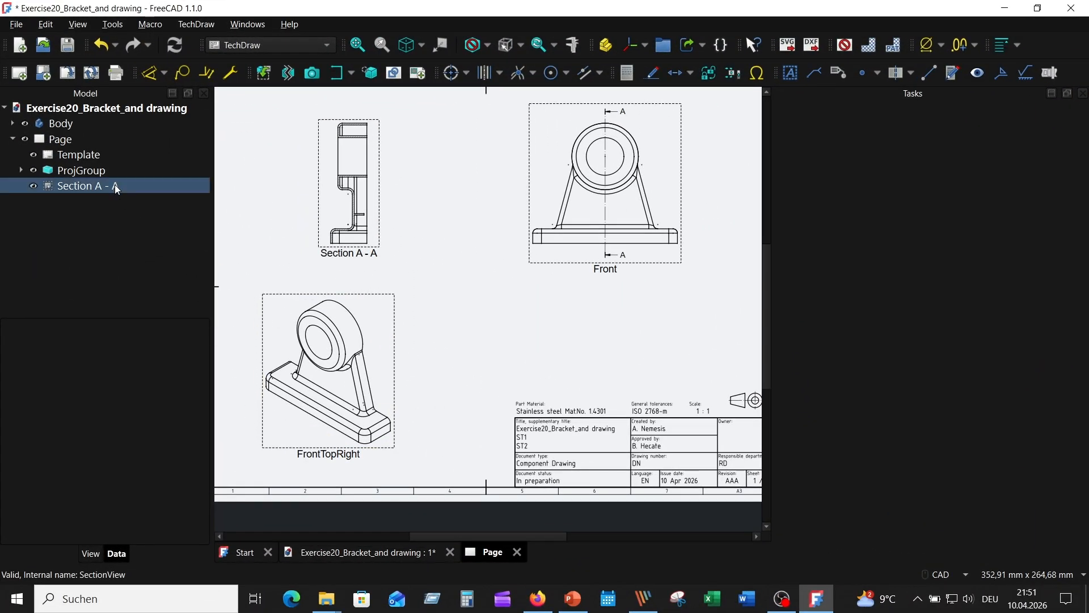
- Turn off Smooth Visible for the Section A - A view
left_click(100, 185)
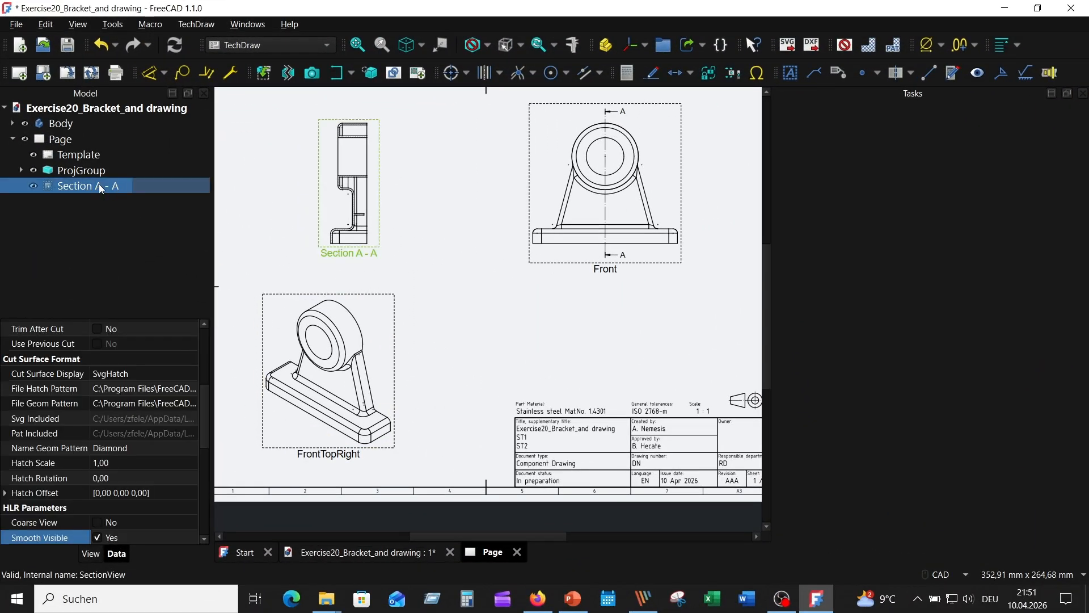
scroll(133, 475, "down", 2)
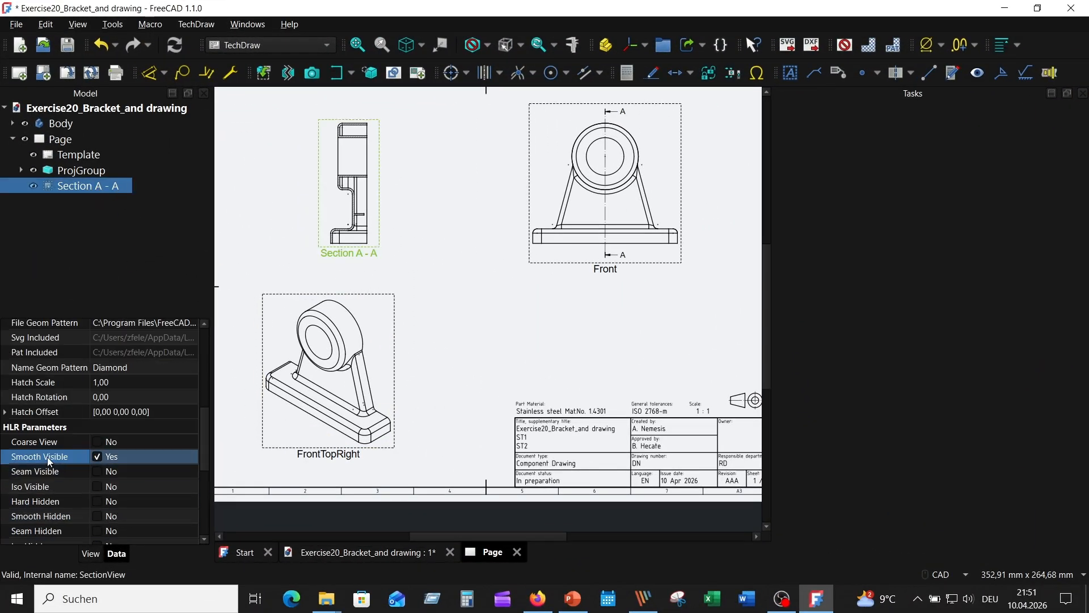
left_click(97, 457)
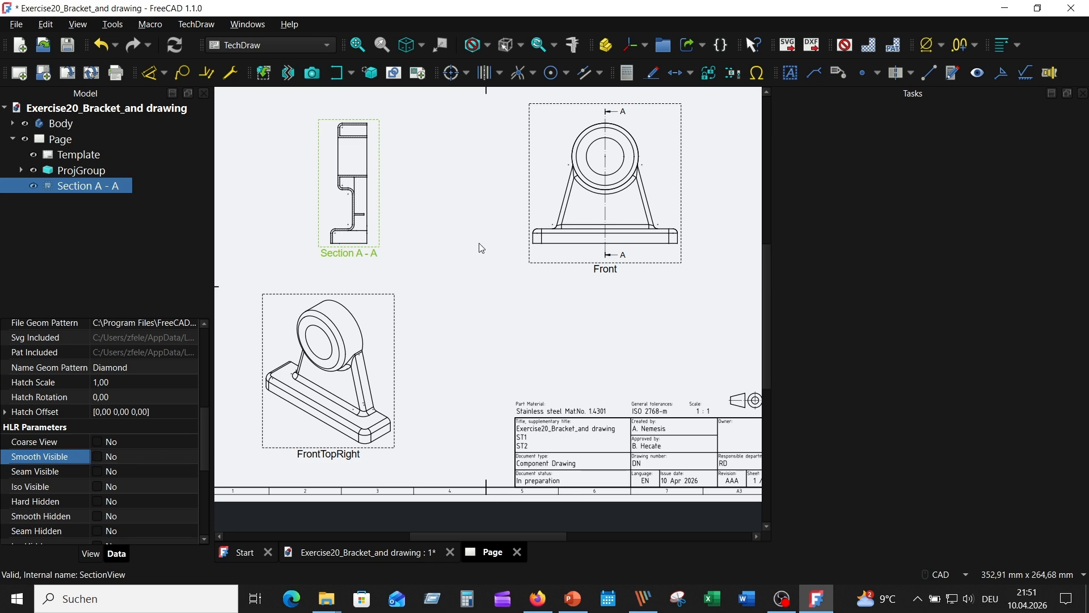
- Add circle centerlines to the outer circle of the bracket's boss in the front view
scroll(474, 227, "up", 2)
left_click(455, 393)
middle_click_drag(579, 267, 440, 479)
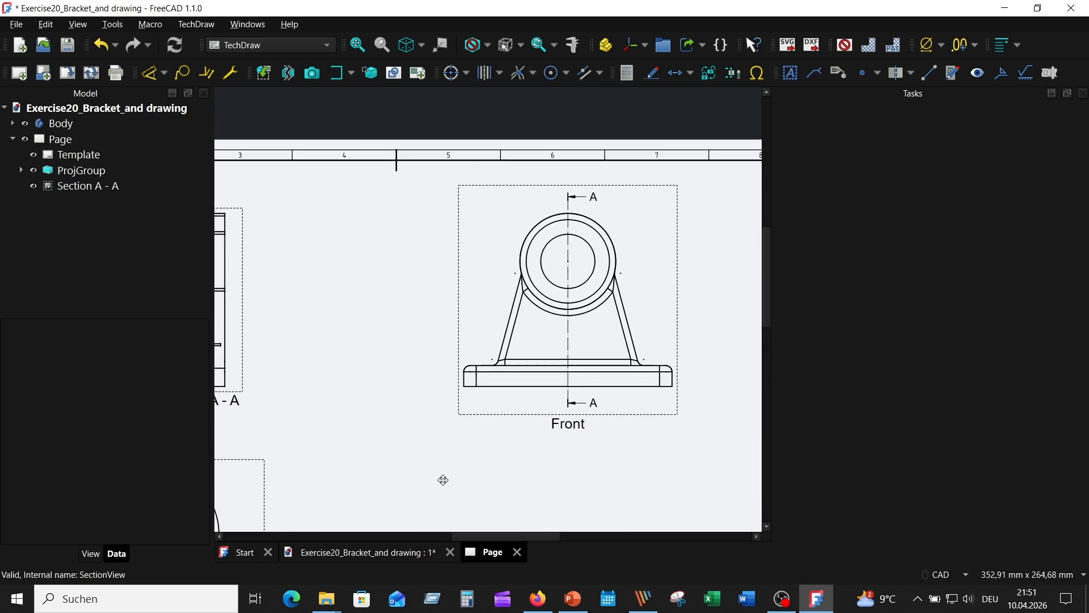
left_click(613, 243)
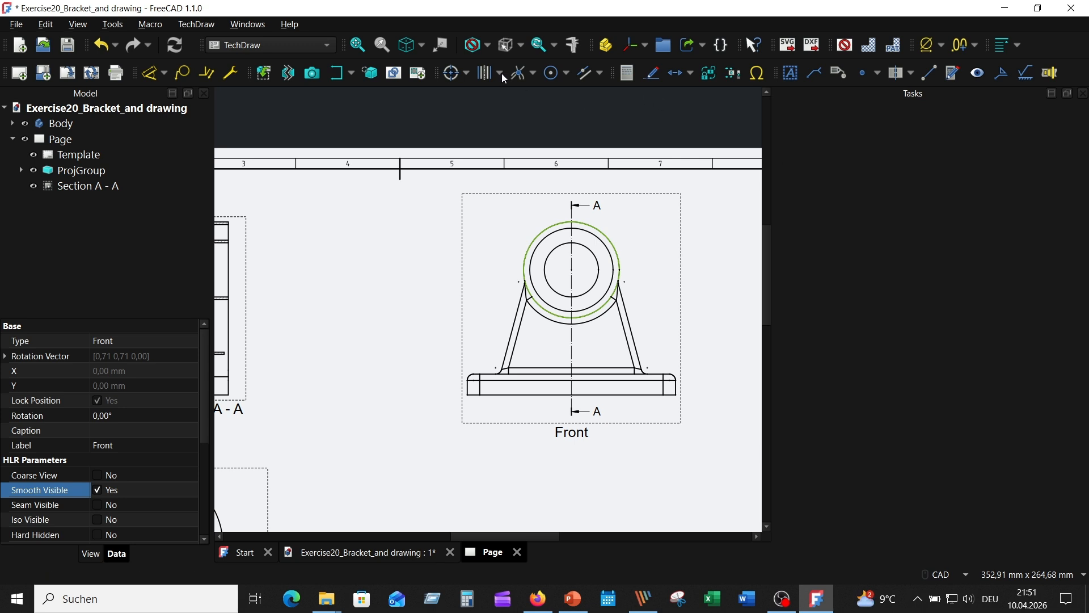
left_click(451, 76)
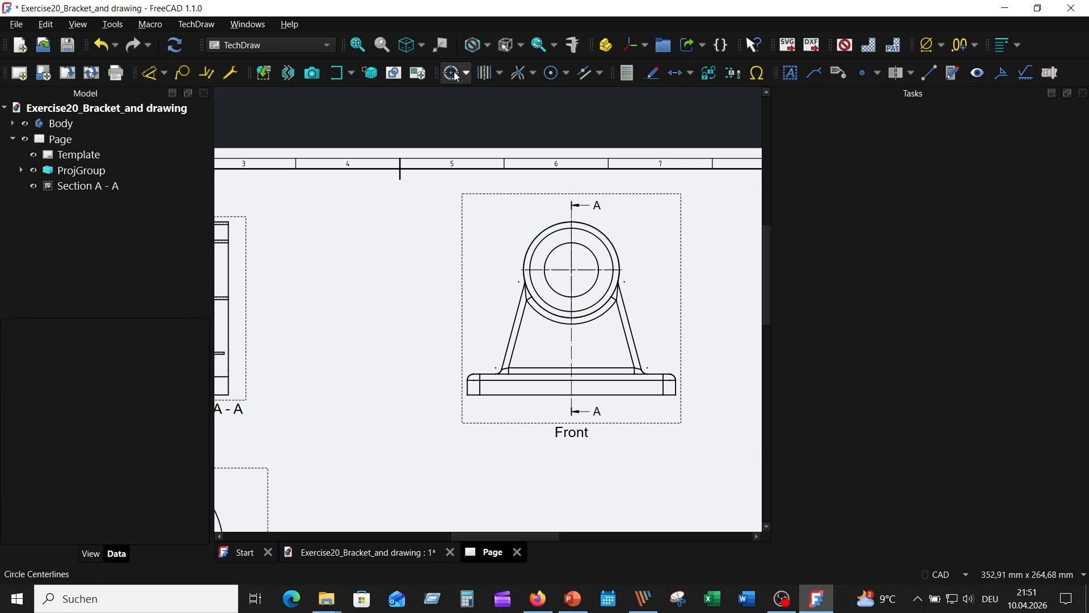
- Add a vertical centerline between the two outer side edges of the base in the front view, with weight 0.25 and 6 mm extension
scroll(612, 494, "down", 1)
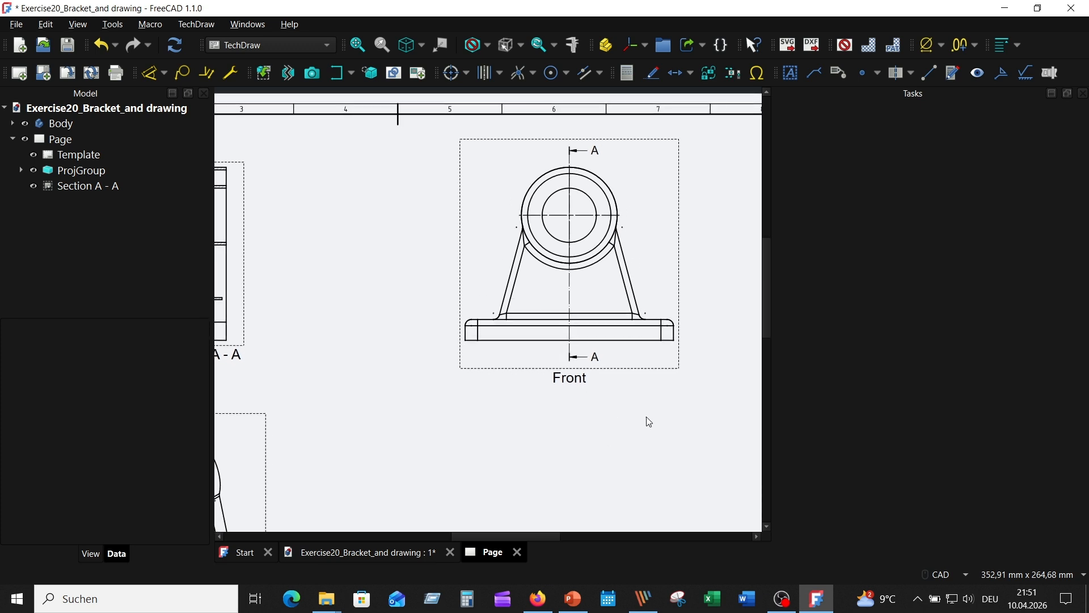
left_click(674, 333)
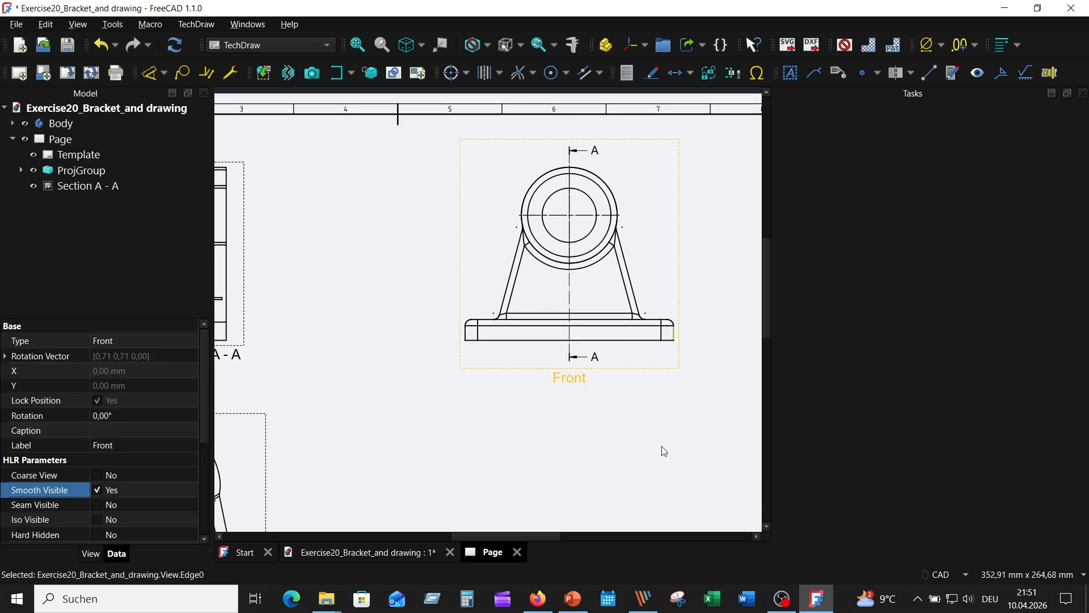
left_click(465, 333, "ctrl")
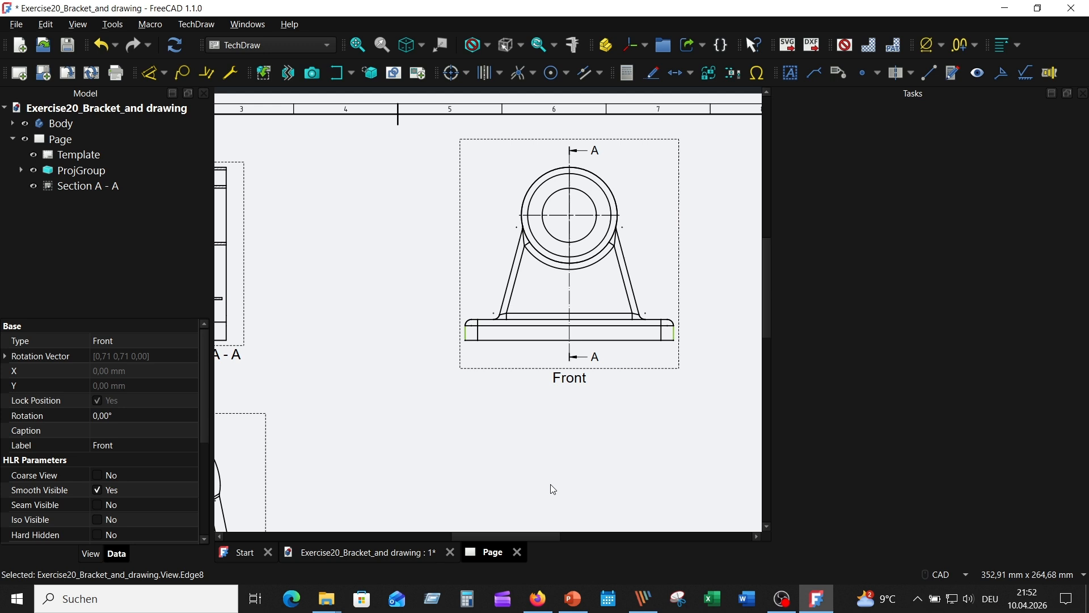
left_click(913, 72)
left_click(929, 111)
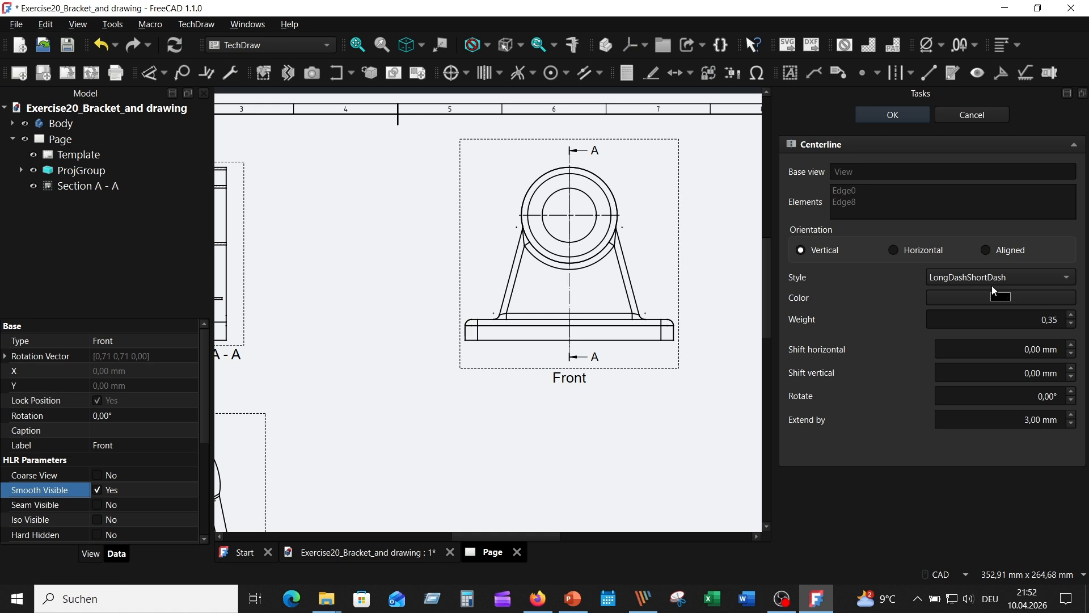
left_click(1071, 323)
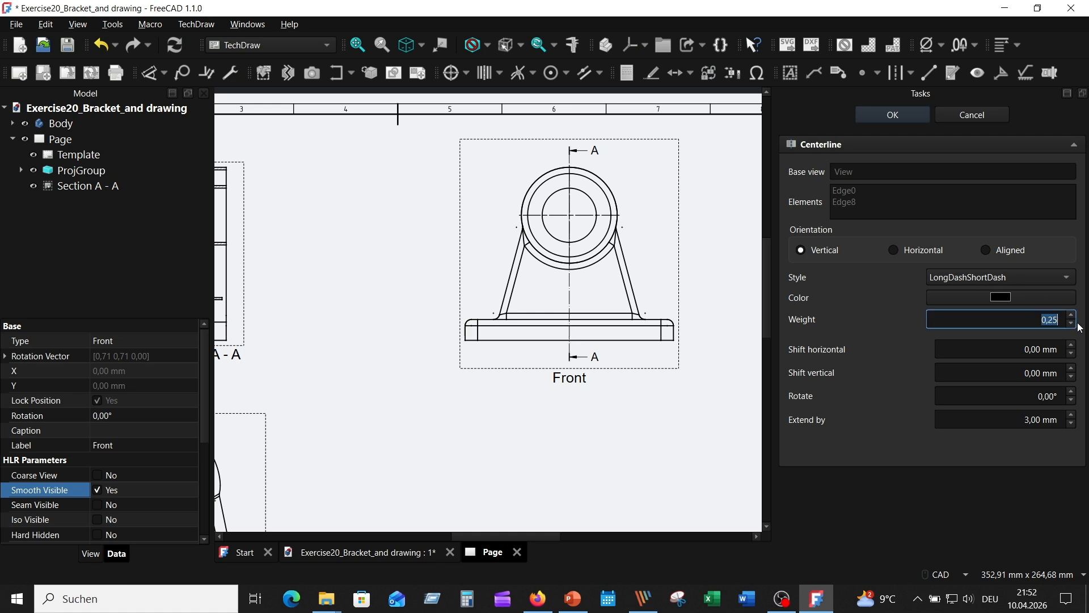
left_click(1072, 415)
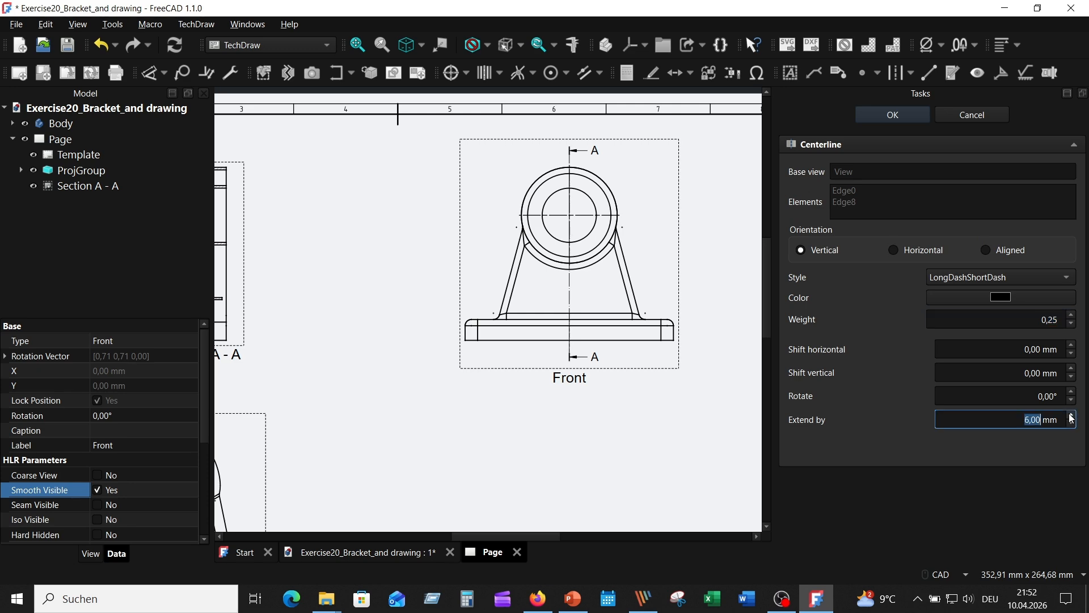
left_click(893, 115)
- Add a horizontal centerline between the bore's upper and lower edges in the Section A - A view, with weight 0.25 and 5 mm extension
scroll(391, 294, "down", 3)
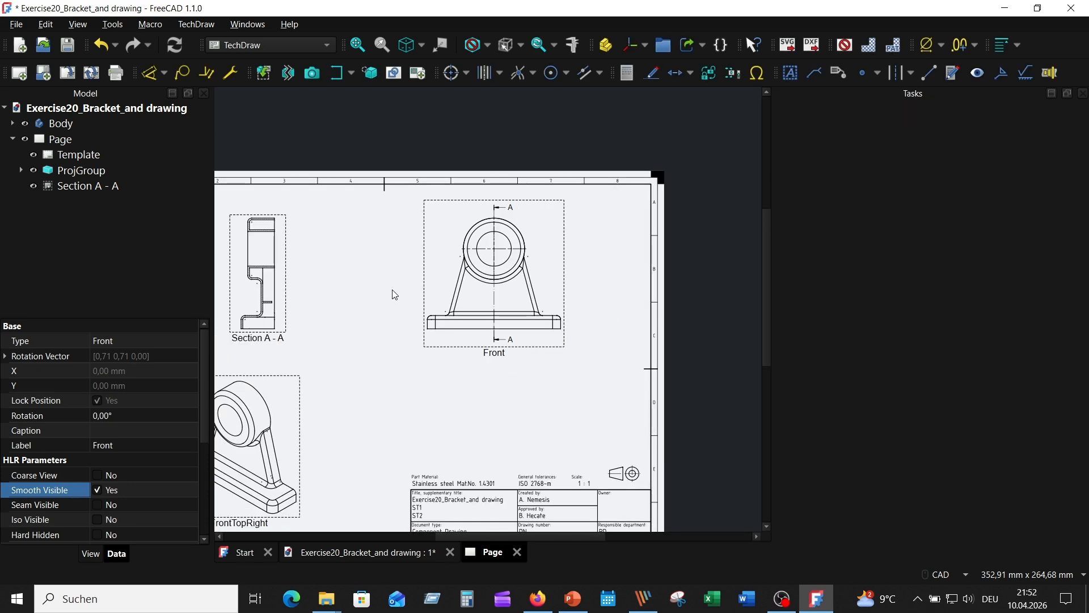
scroll(587, 253, "up", 1)
scroll(587, 252, "up", 7)
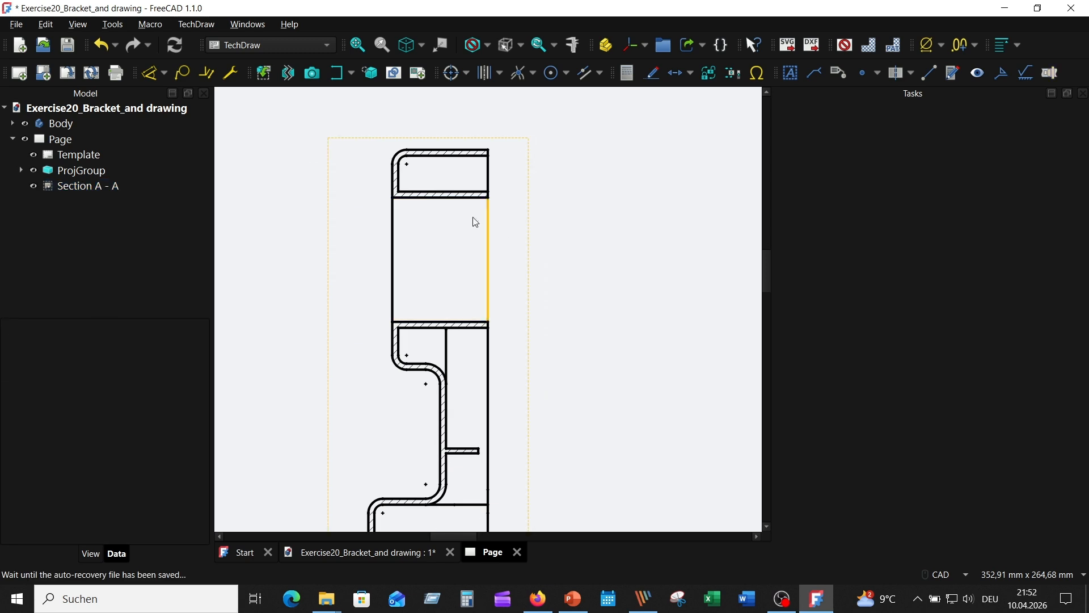
left_click(469, 199)
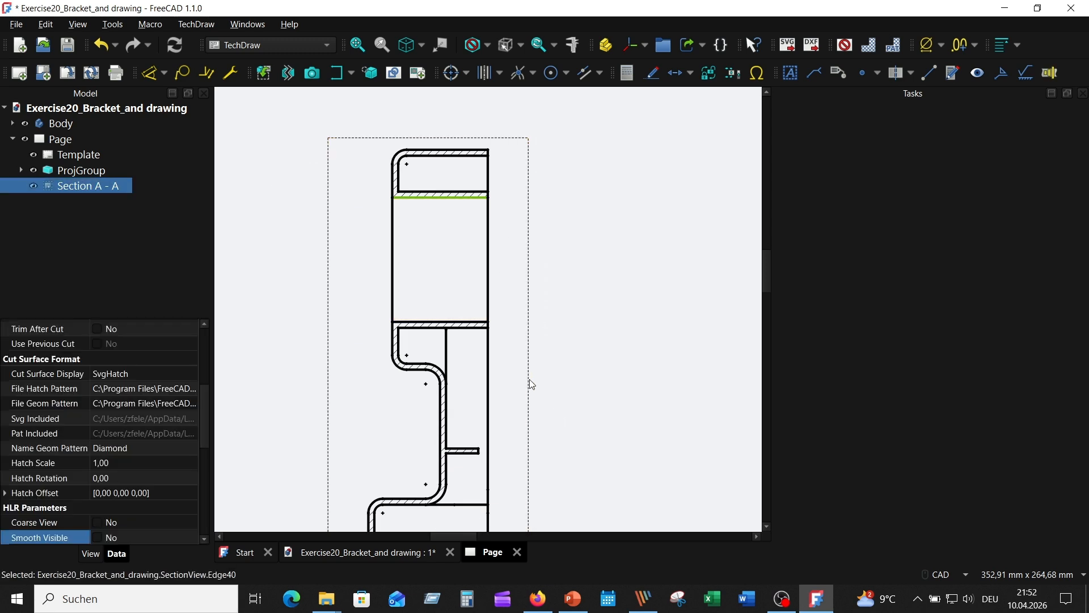
left_click(469, 325, "ctrl")
left_click(911, 72)
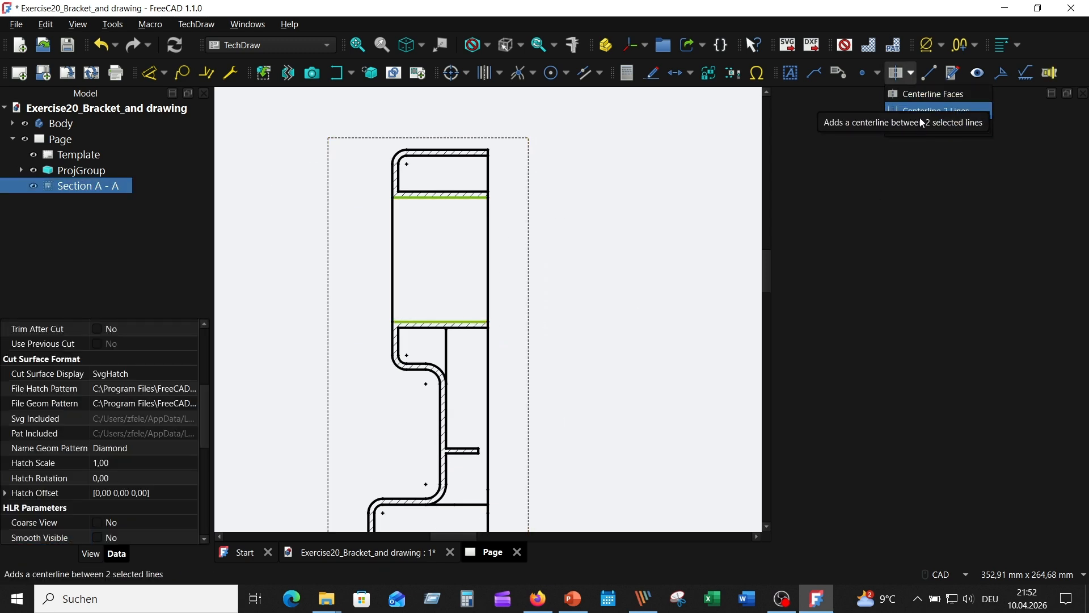
left_click(918, 117)
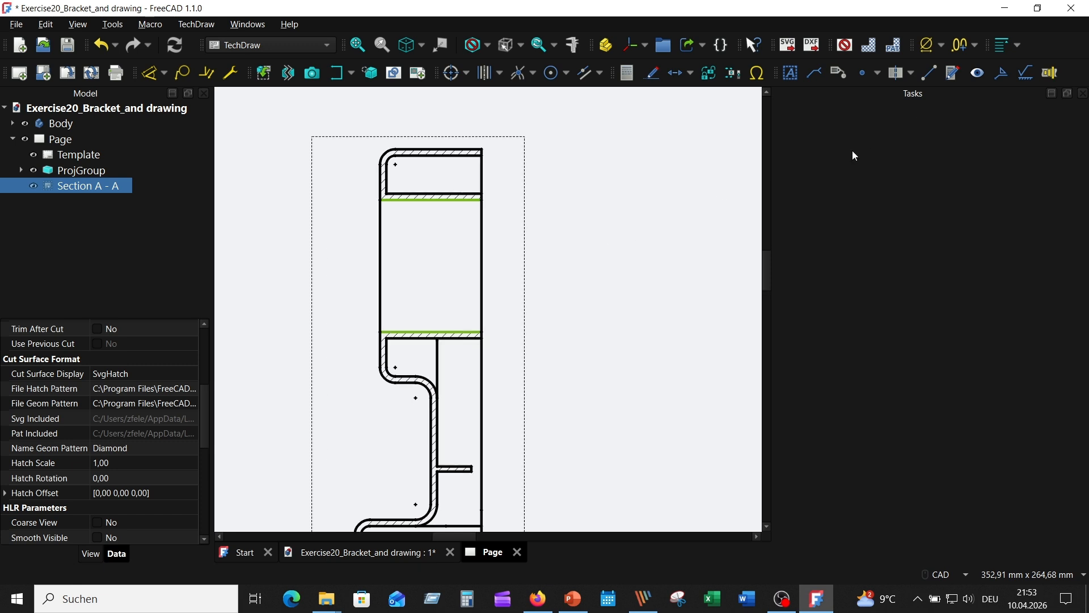
left_click(911, 73)
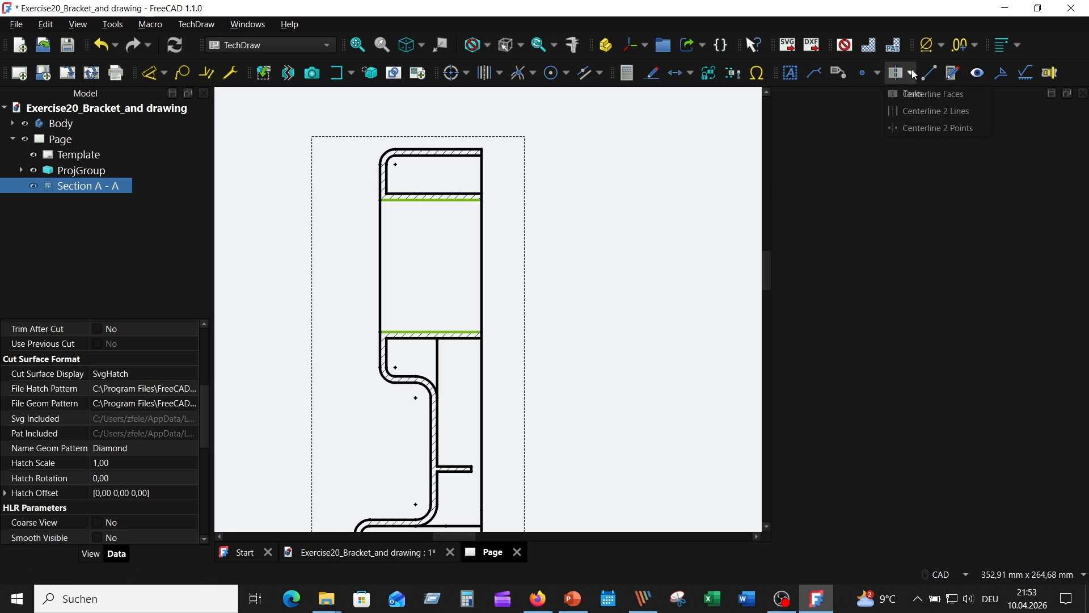
left_click(920, 111)
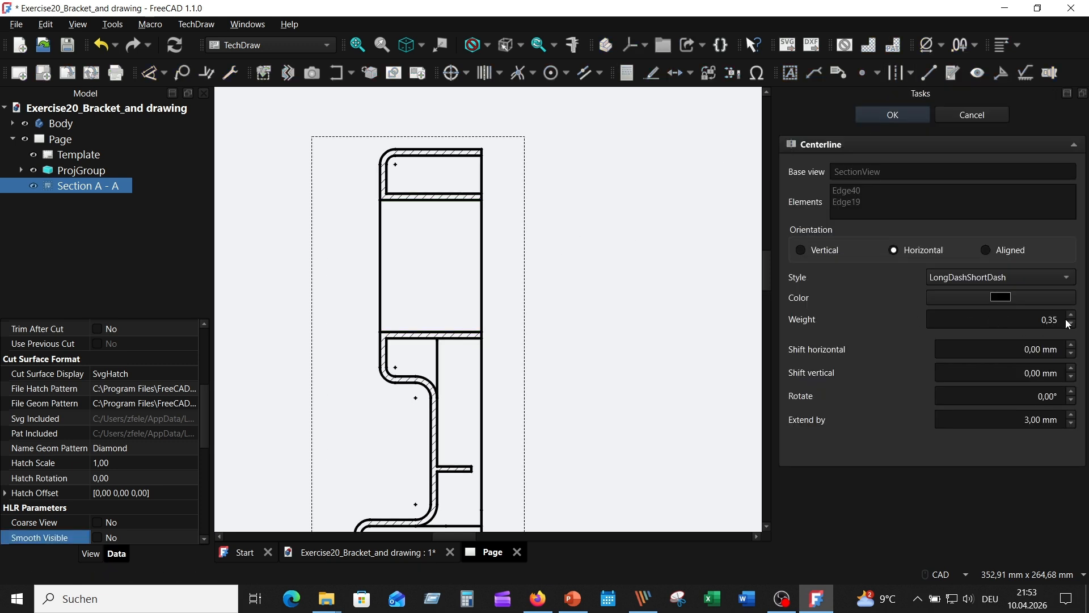
left_click(1072, 323)
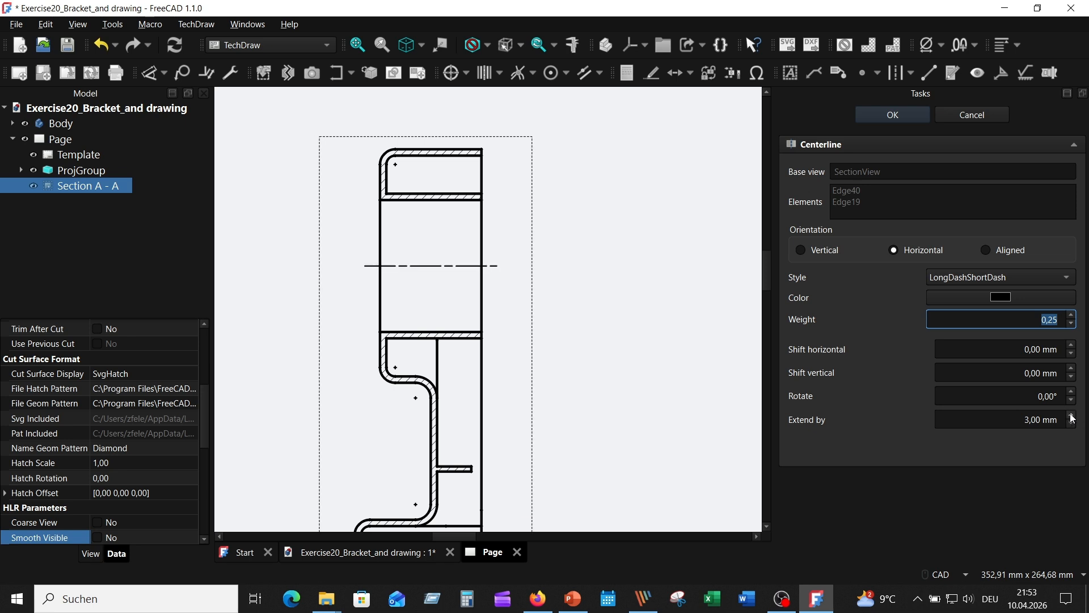
left_click(1072, 417)
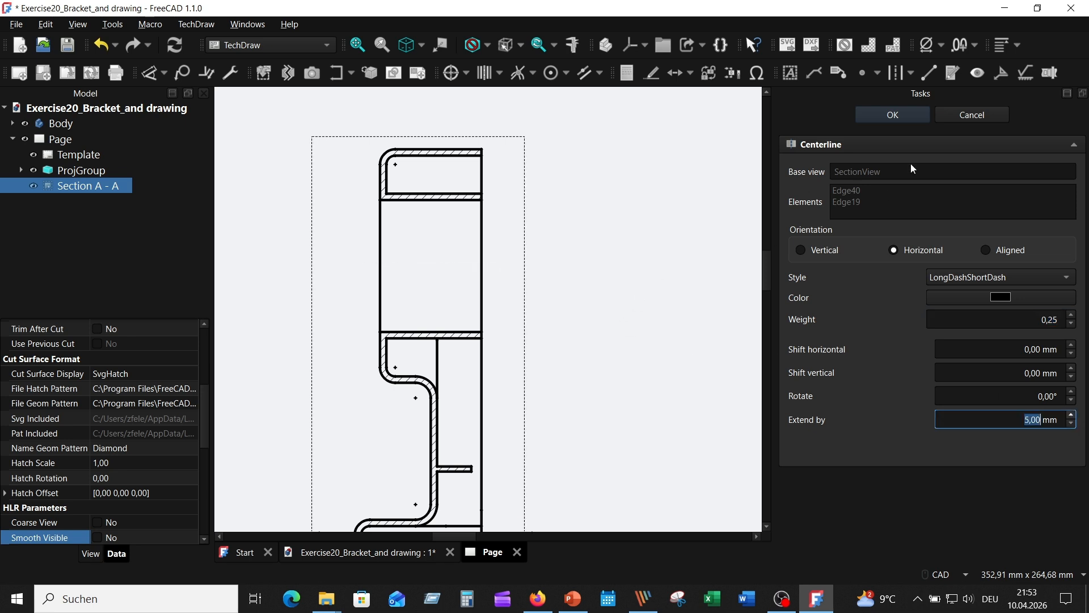
left_click(886, 113)
- Dimension the horizontal distance from the front view's vertical centerline to the base's right outer edge, placing it just below the base
scroll(629, 267, "down", 2)
scroll(621, 262, "down", 1)
middle_click_drag(617, 281, 520, 314)
scroll(616, 271, "down", 2)
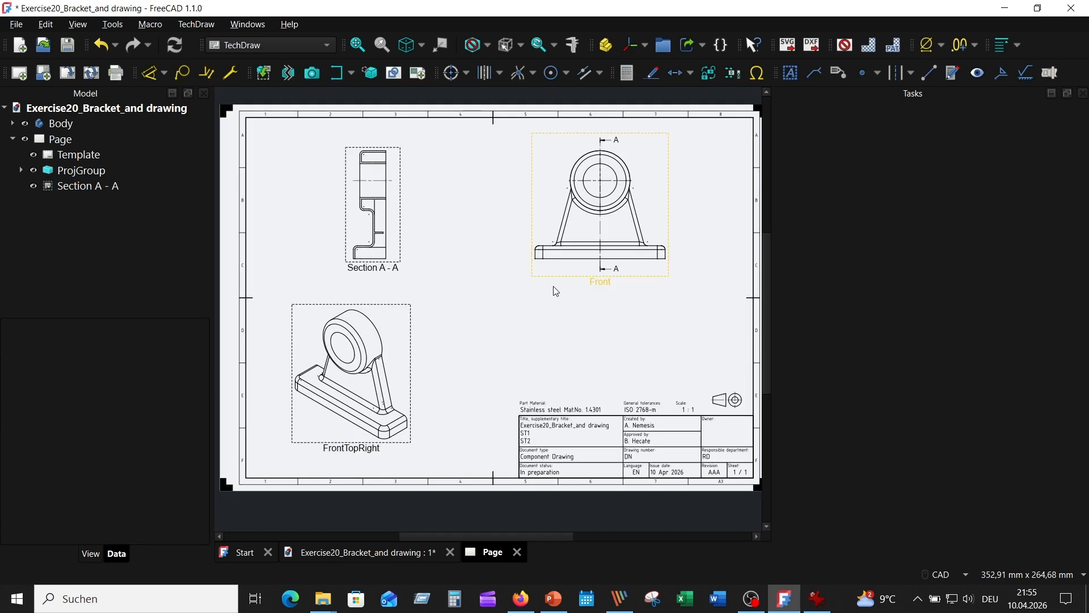
scroll(573, 283, "up", 4)
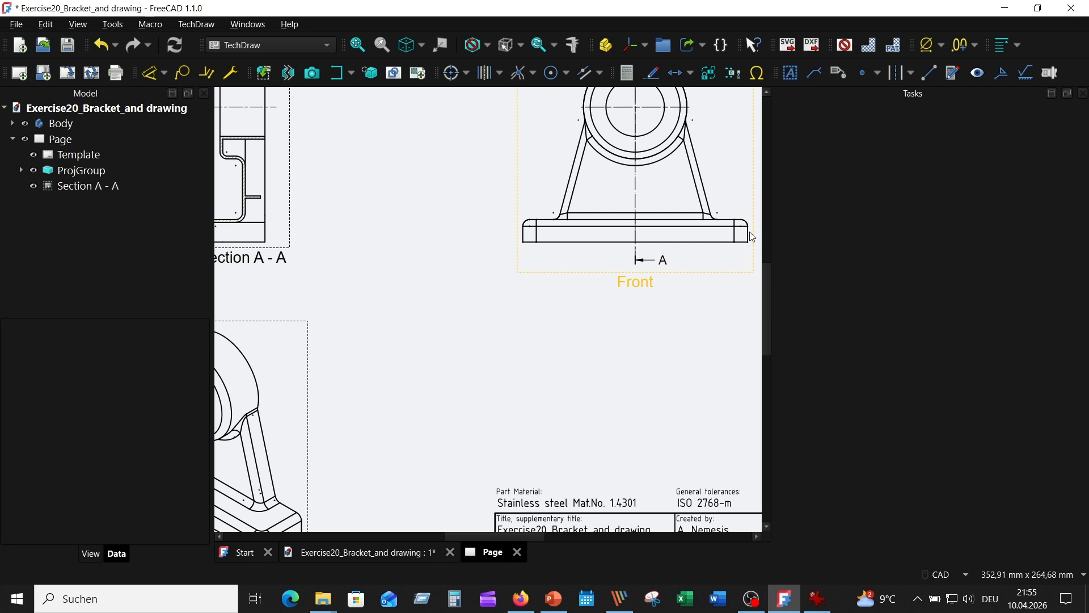
left_click(749, 235)
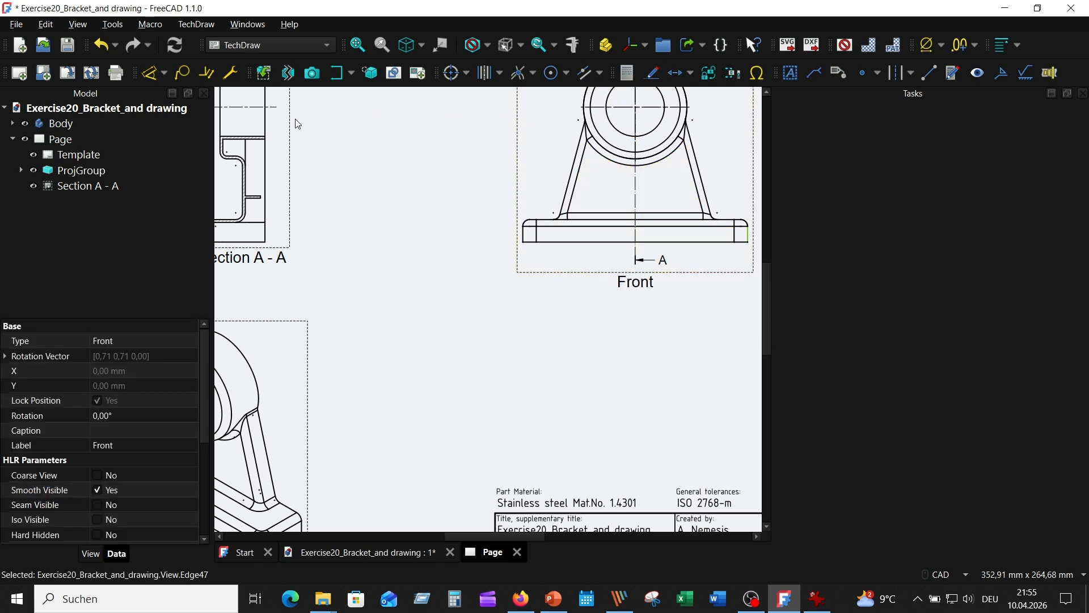
left_click(153, 74)
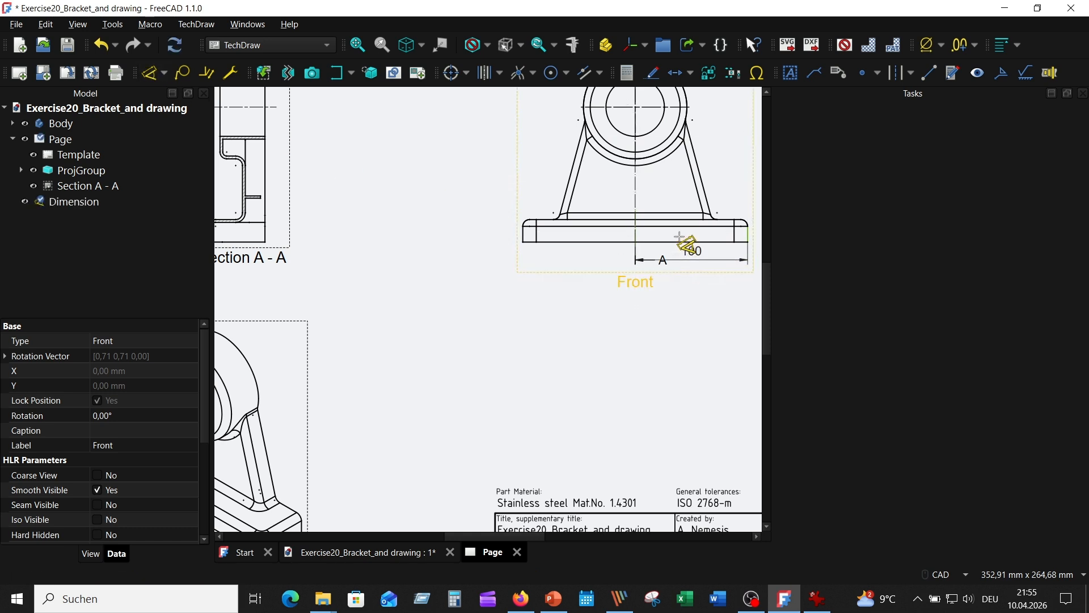
left_click(691, 252)
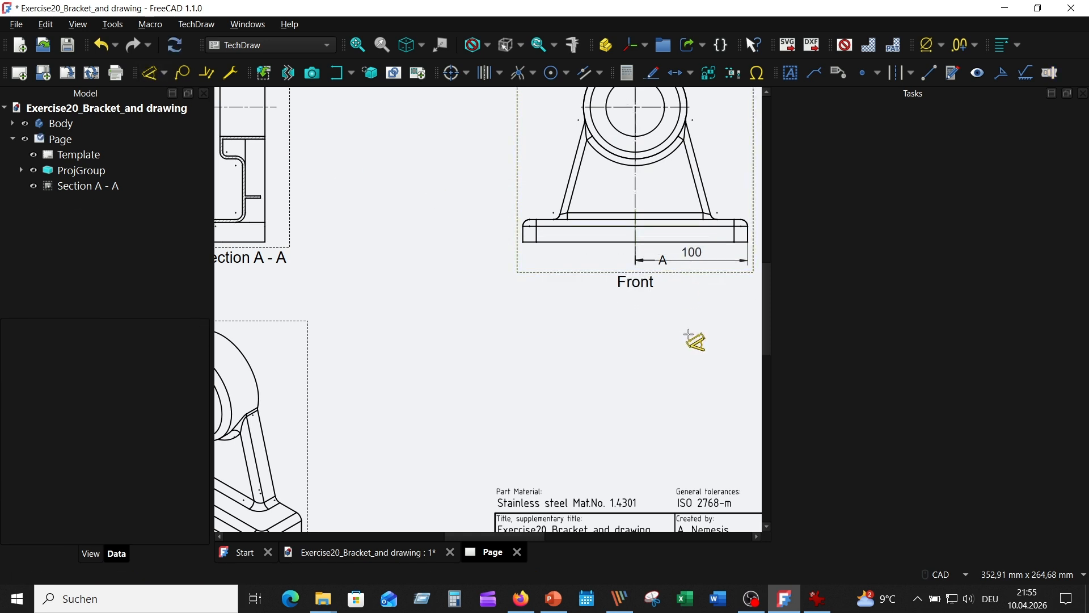
- Dimension the full width of the base between its outer side edges, placing it below the half-width dimension
left_click(748, 237)
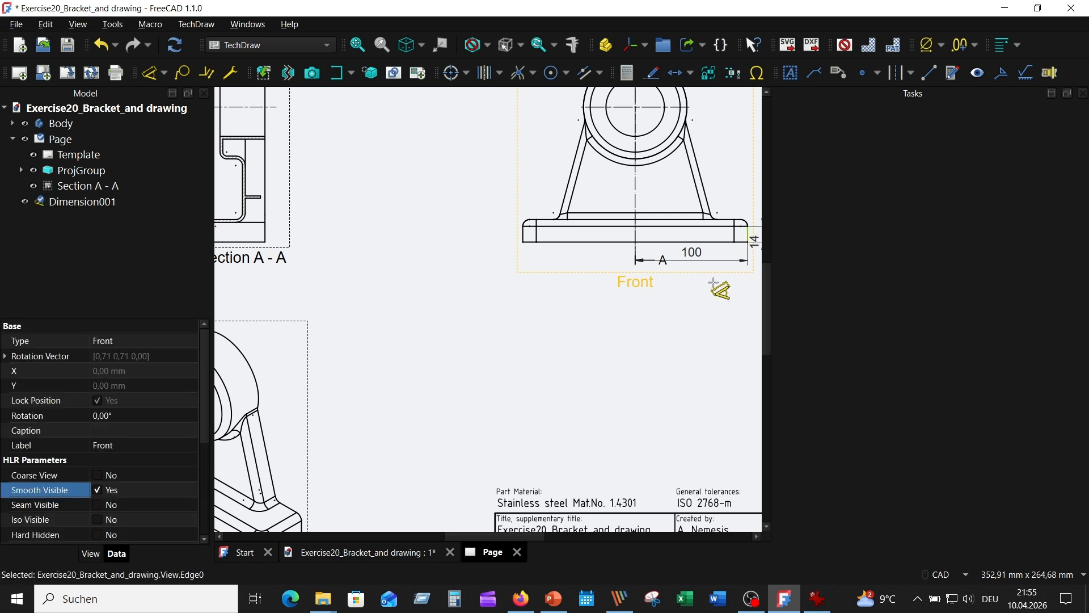
left_click(531, 236)
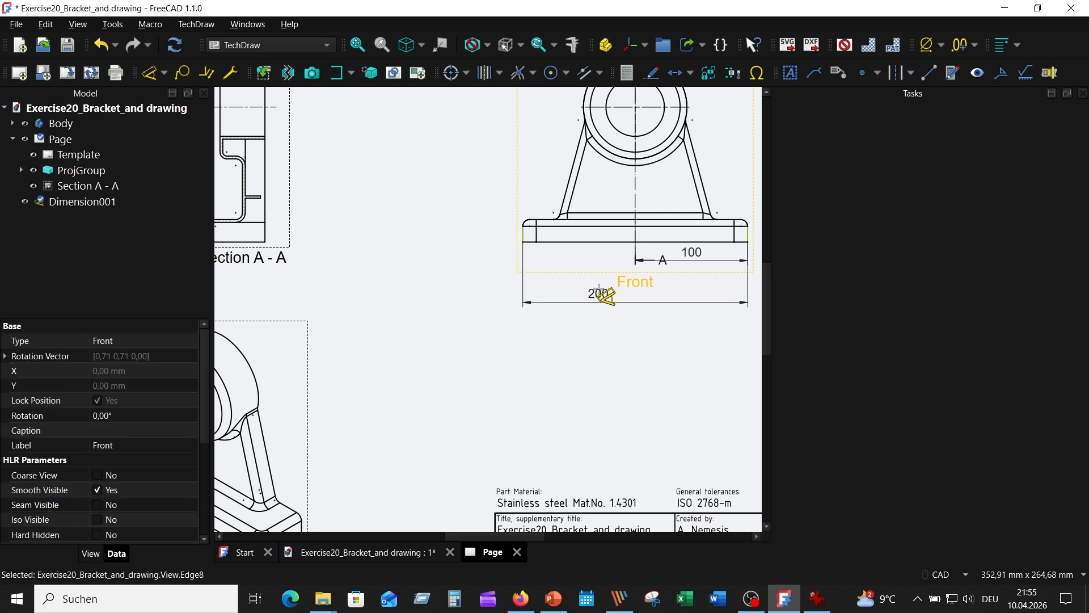
left_click(605, 259)
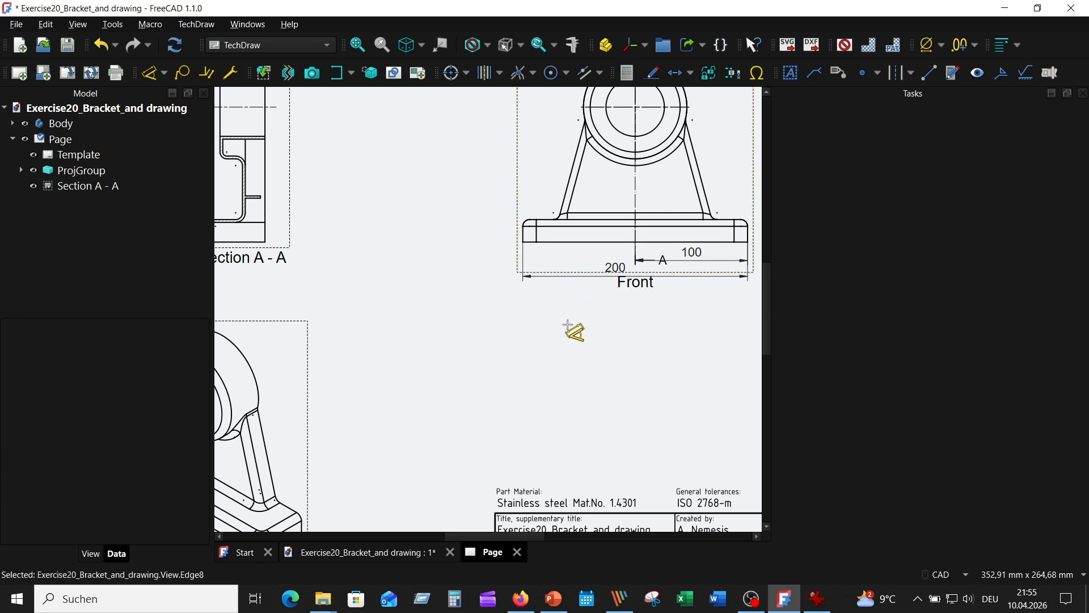
key("Escape")
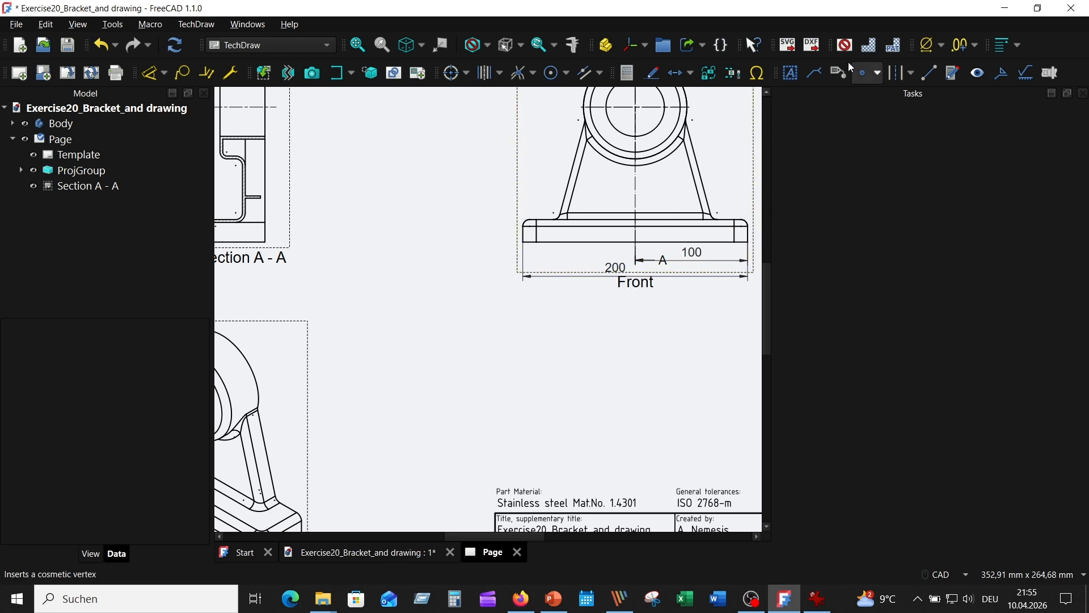
- Add a radius dimension to the rounded upper right corner of the base in the front view, placing its text outside the corner
middle_click_drag(629, 339, 537, 434)
scroll(587, 399, "up", 2)
middle_click_drag(636, 403, 601, 432)
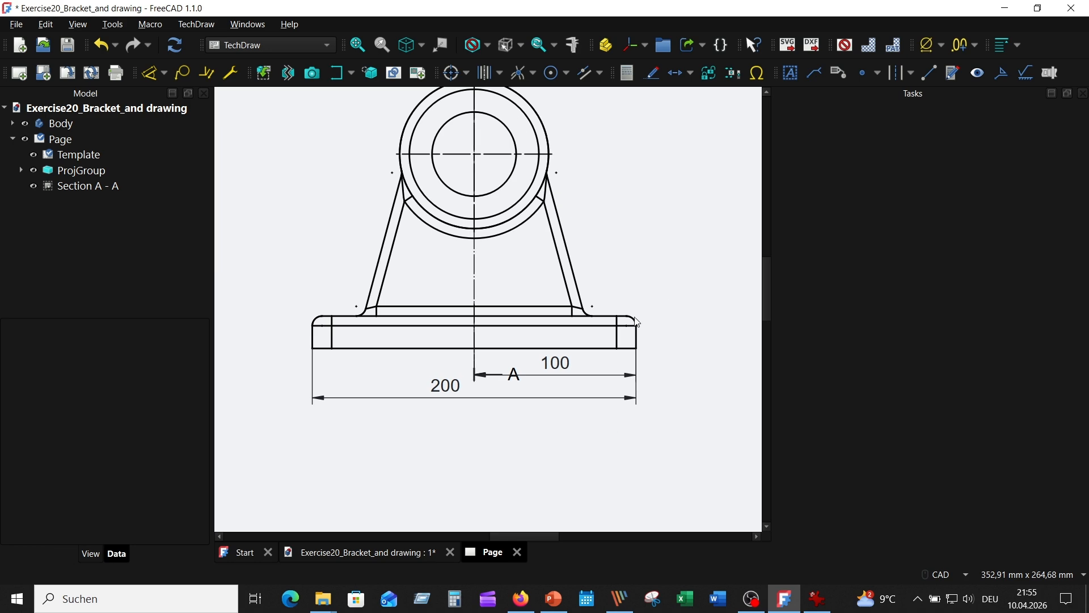
left_click(633, 320)
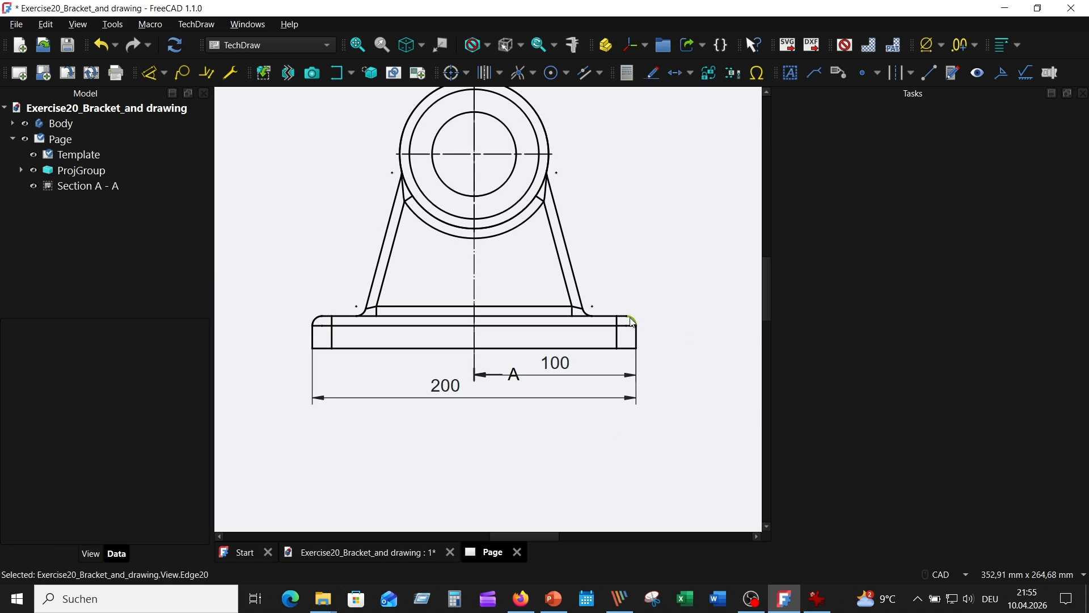
left_click(164, 73)
left_click(204, 163)
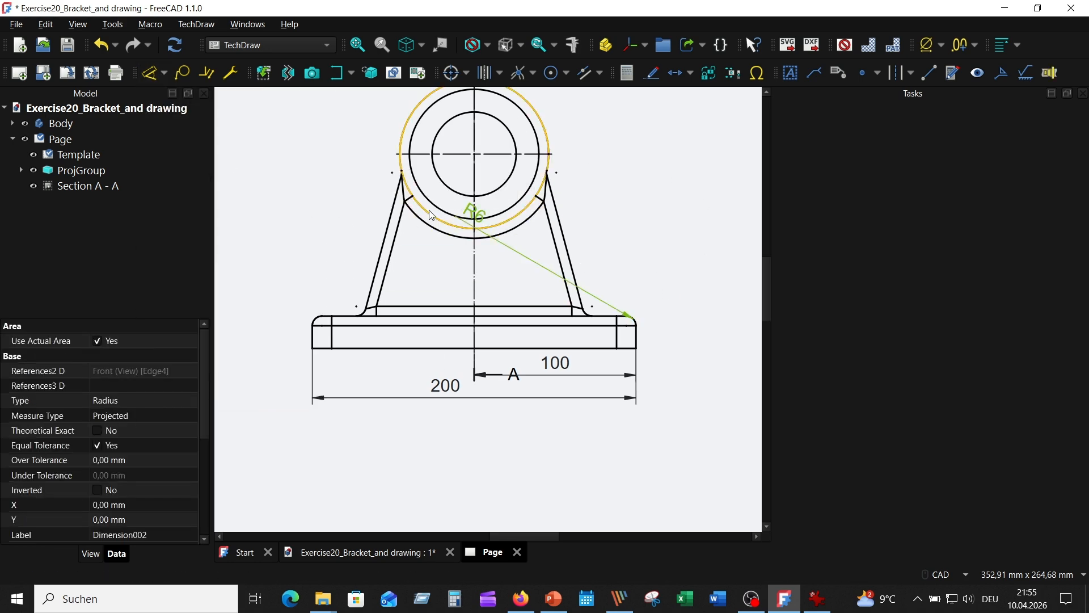
mouse_move(479, 213)
left_mouse_down()
mouse_move(652, 274)
mouse_move(651, 295)
left_mouse_up()
- Add a radius dimension to the small fillet where the boss meets the right sloping side, placing its text outside the bracket
scroll(530, 184, "up", 5)
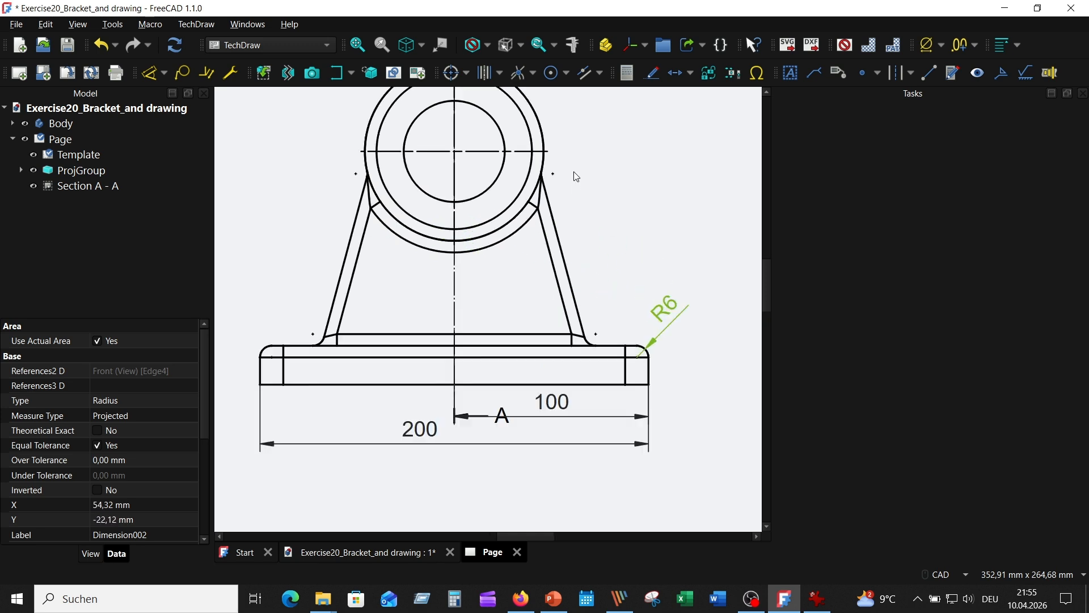
scroll(512, 194, "up", 2)
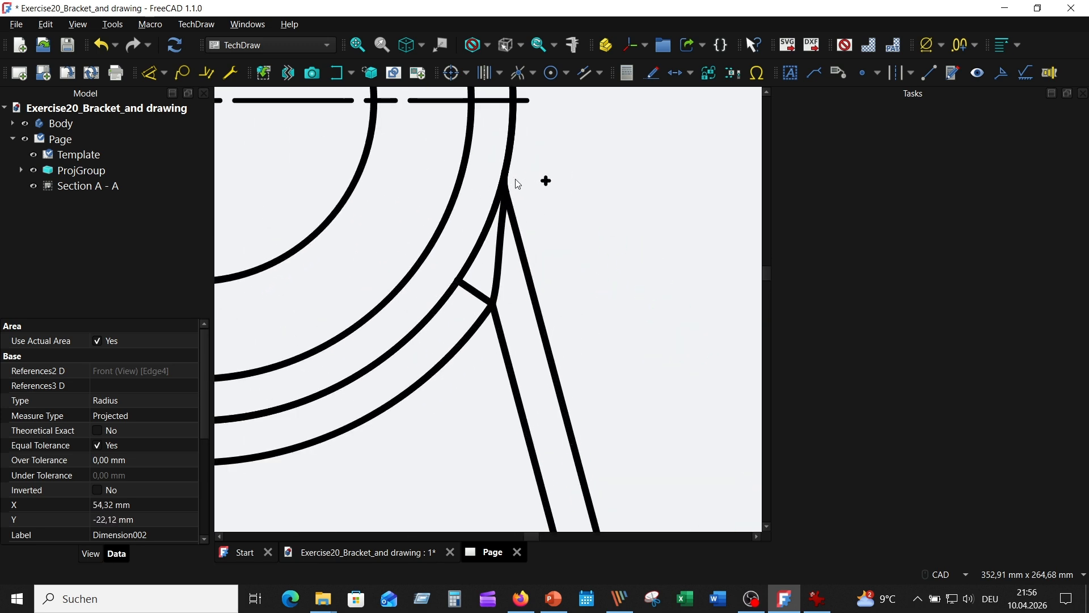
scroll(509, 196, "up", 3)
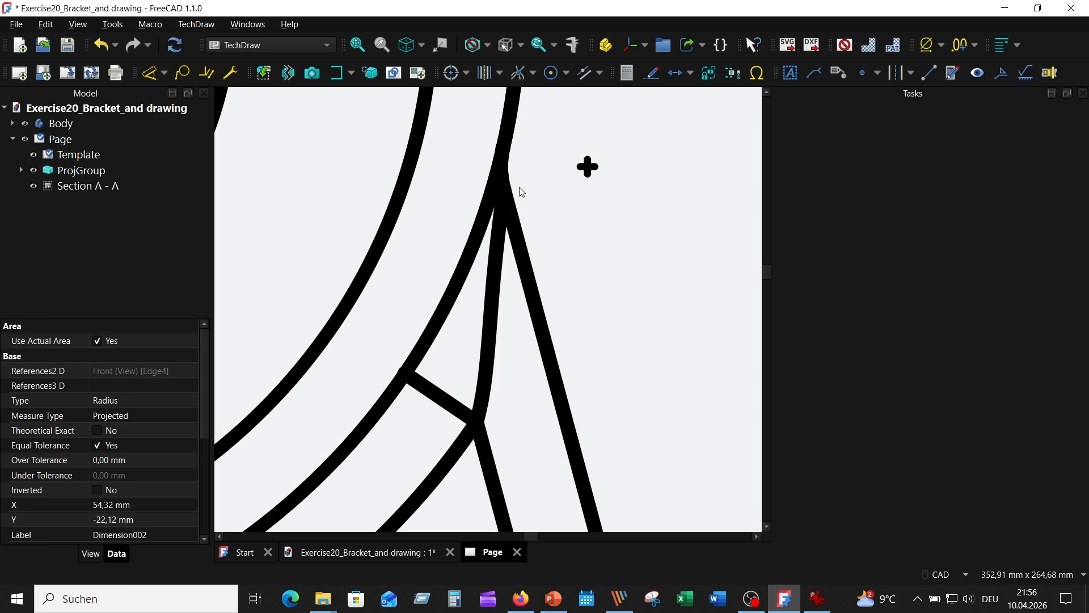
left_click(502, 165)
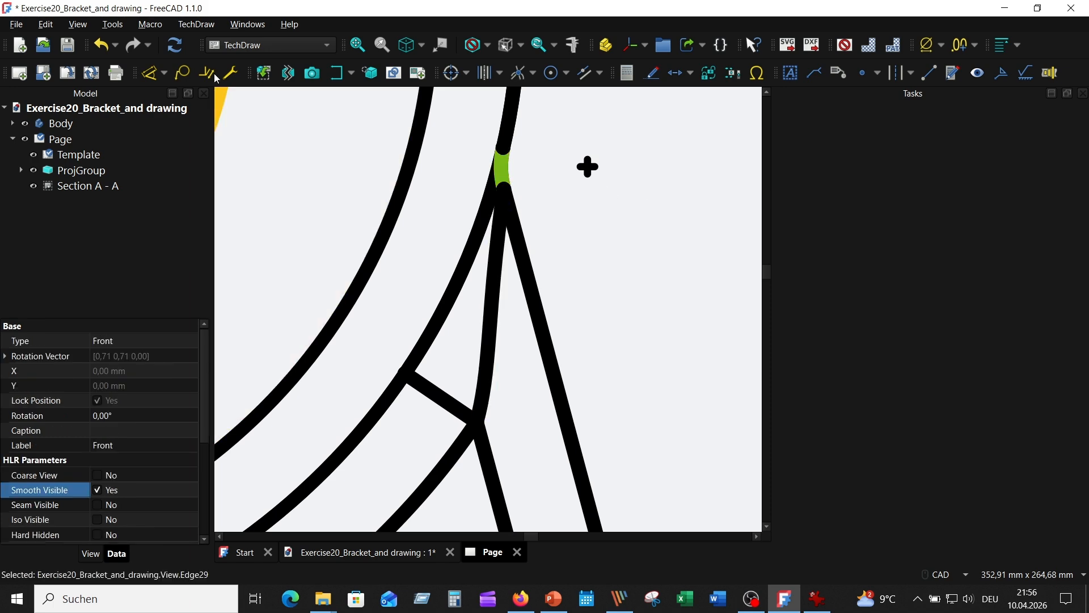
left_click(164, 73)
left_click(190, 164)
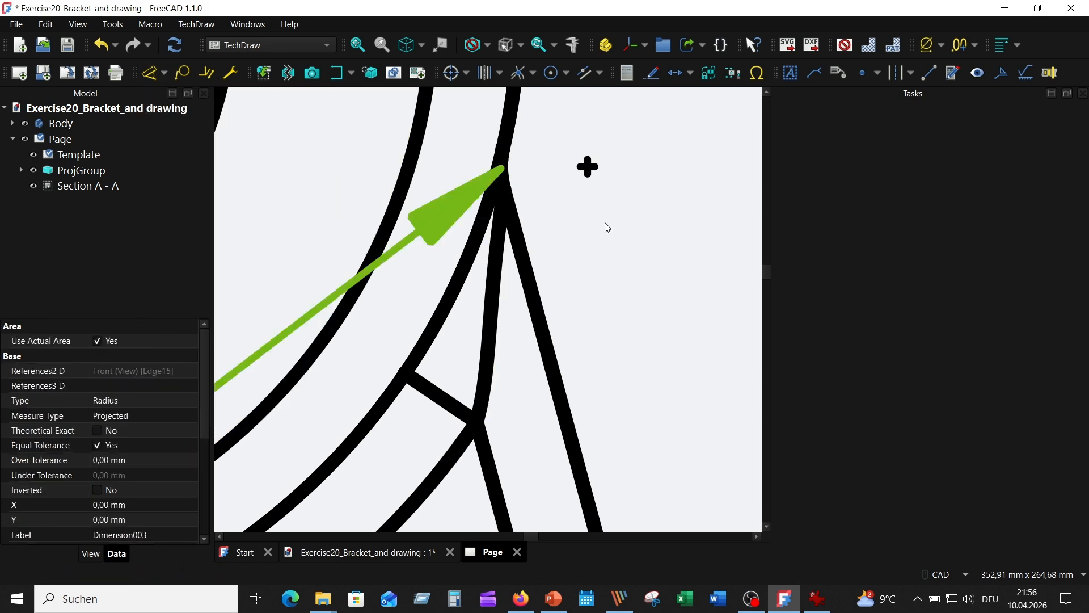
scroll(603, 225, "down", 4)
left_click_drag(450, 363, 650, 247)
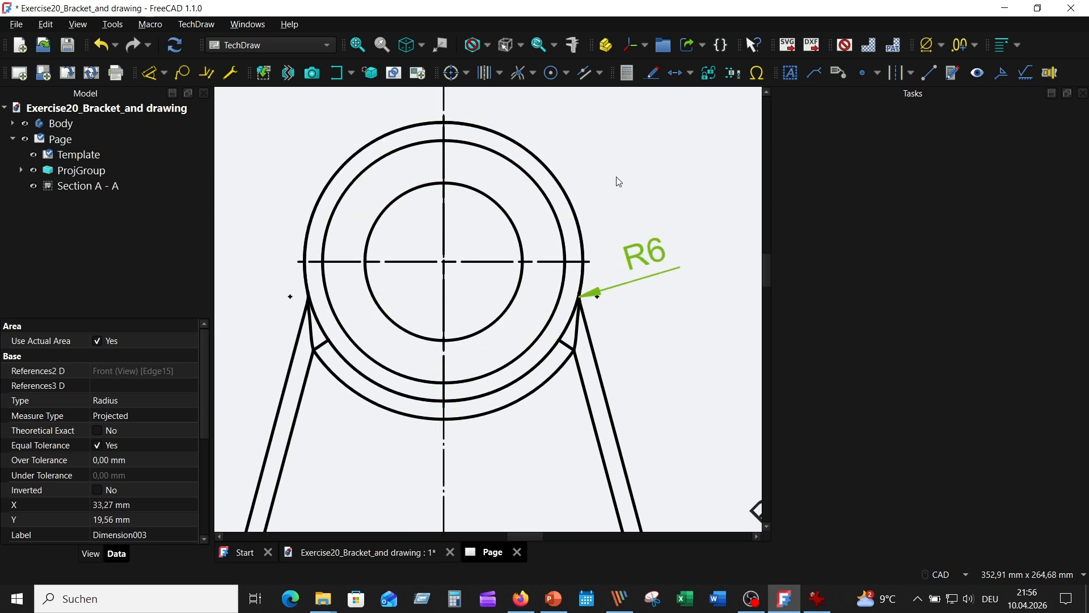
- Add a radius dimension to the boss's outermost circle in the front view, placing its text above and to the right of the boss
left_click(569, 193)
left_click(164, 72)
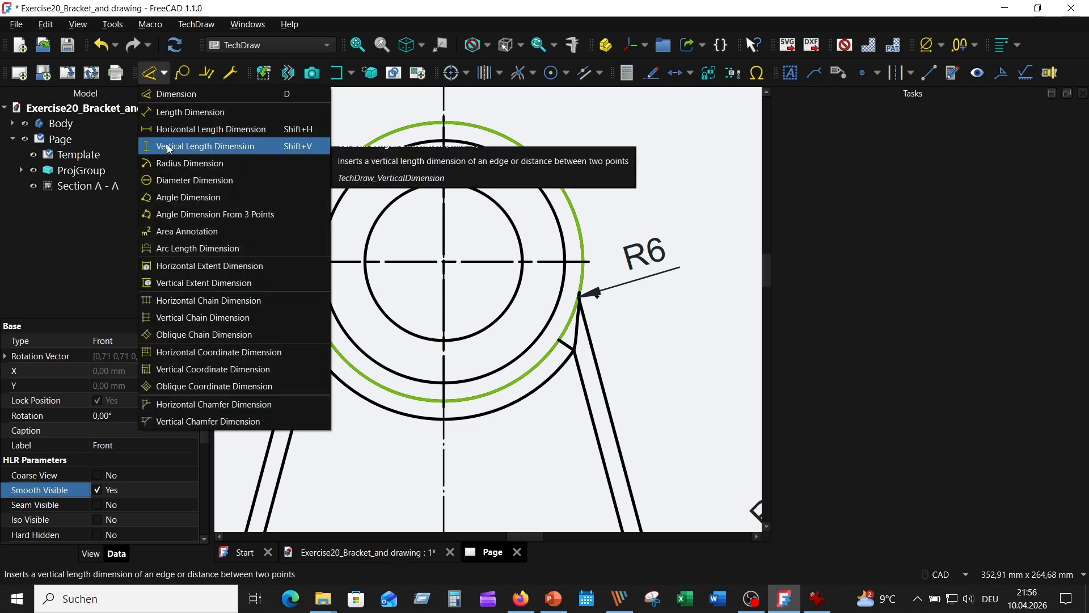
left_click(171, 162)
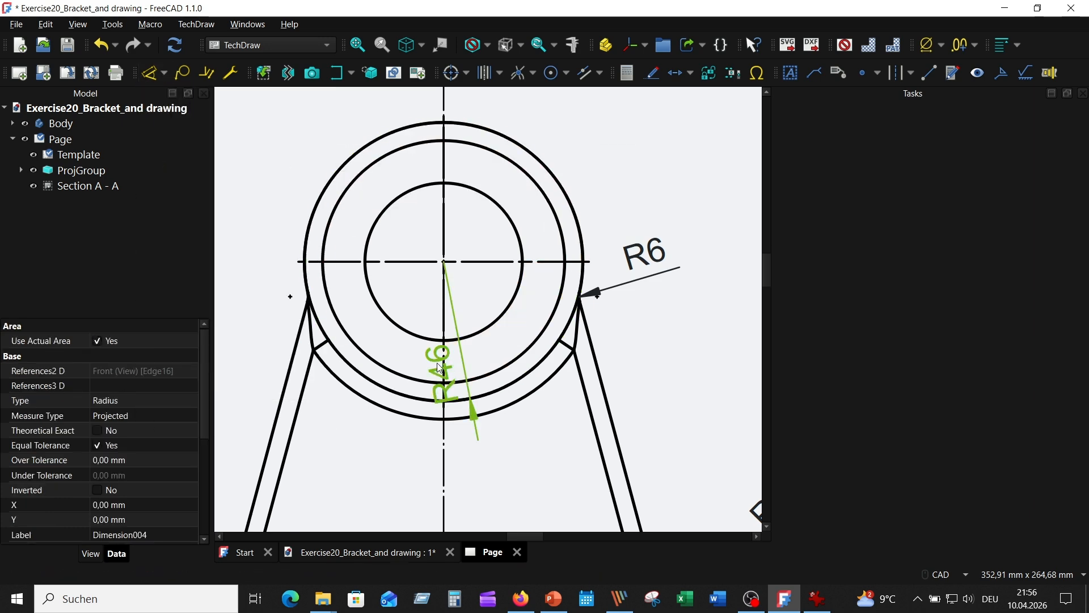
left_click_drag(438, 370, 559, 117)
- Add a radius dimension to the boss's middle circle, placing its text just below the outermost circle's radius dimension
scroll(664, 187, "up", 1)
middle_click_drag(660, 205, 653, 268)
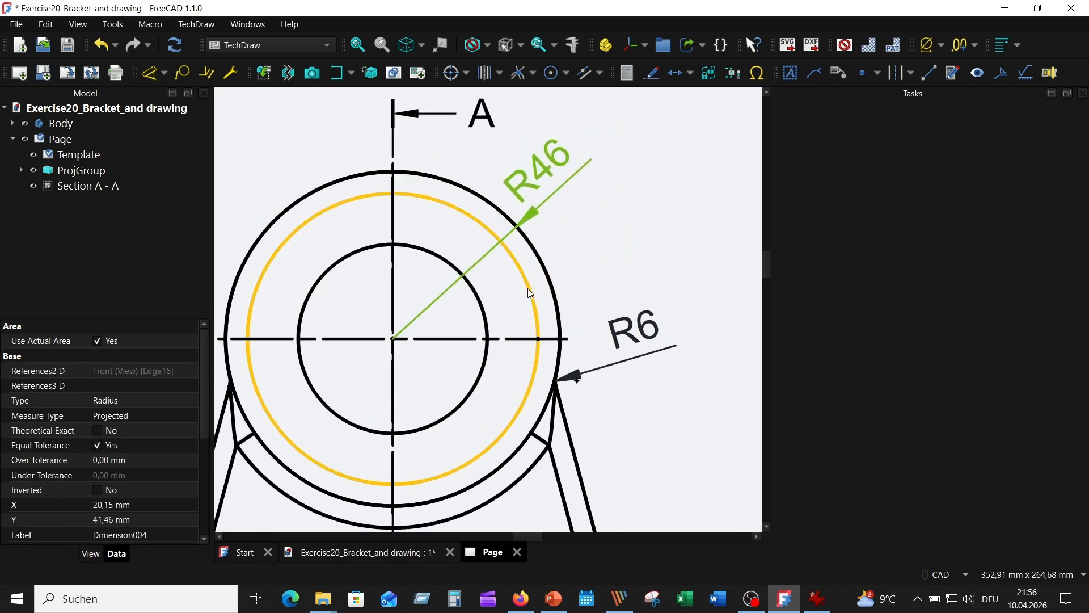
left_click(528, 288)
left_click(164, 72)
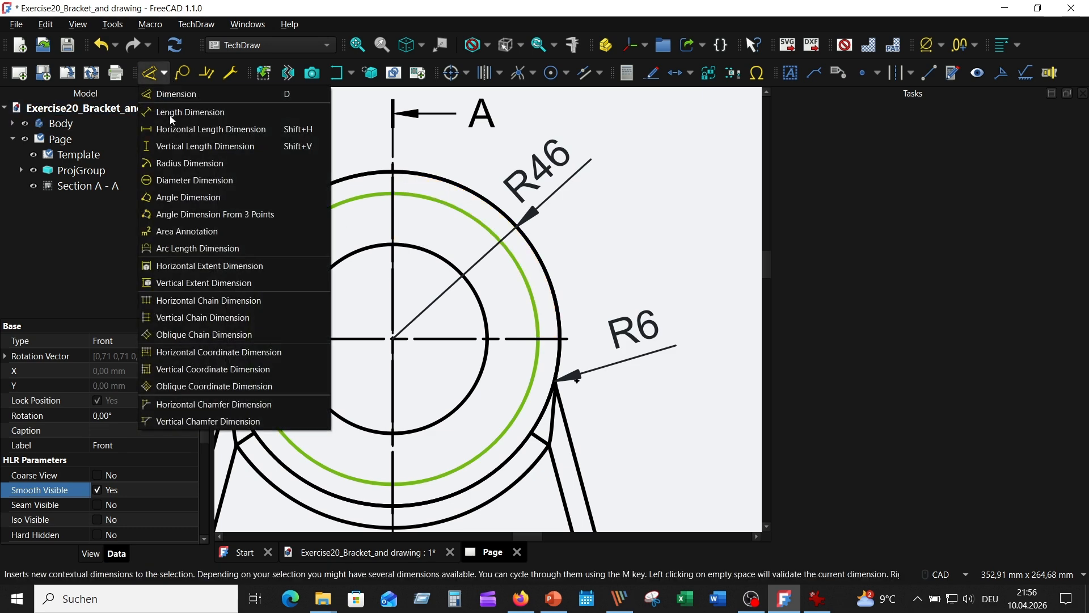
left_click(170, 164)
left_click_drag(433, 442, 602, 192)
- Add a radius dimension to the bore circle, placing its text between the middle circle's and the small fillet's radius dimensions
left_click(482, 311)
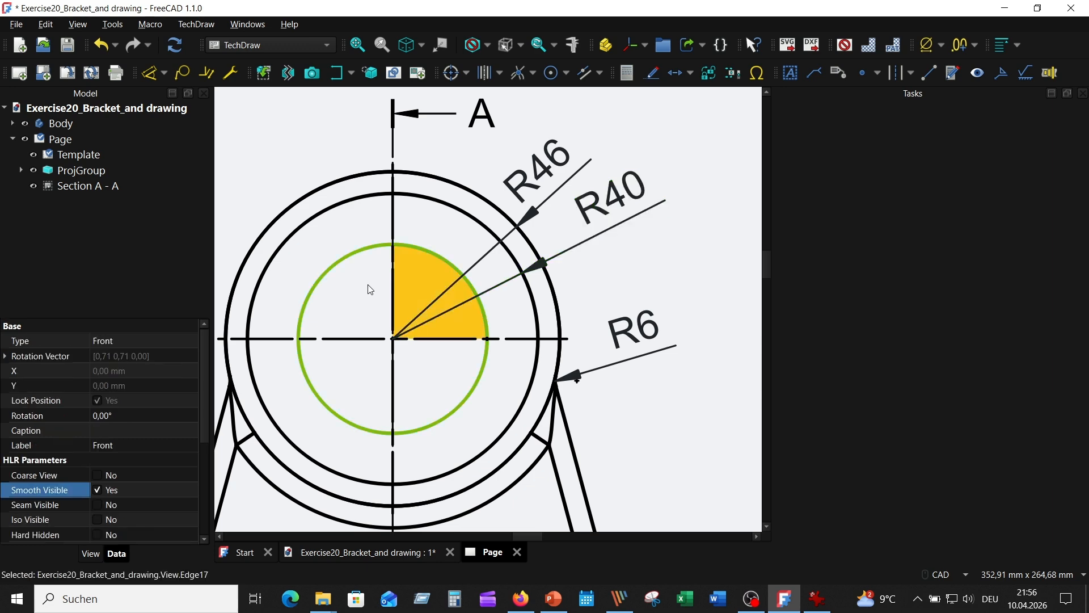
left_click(164, 72)
left_click(172, 165)
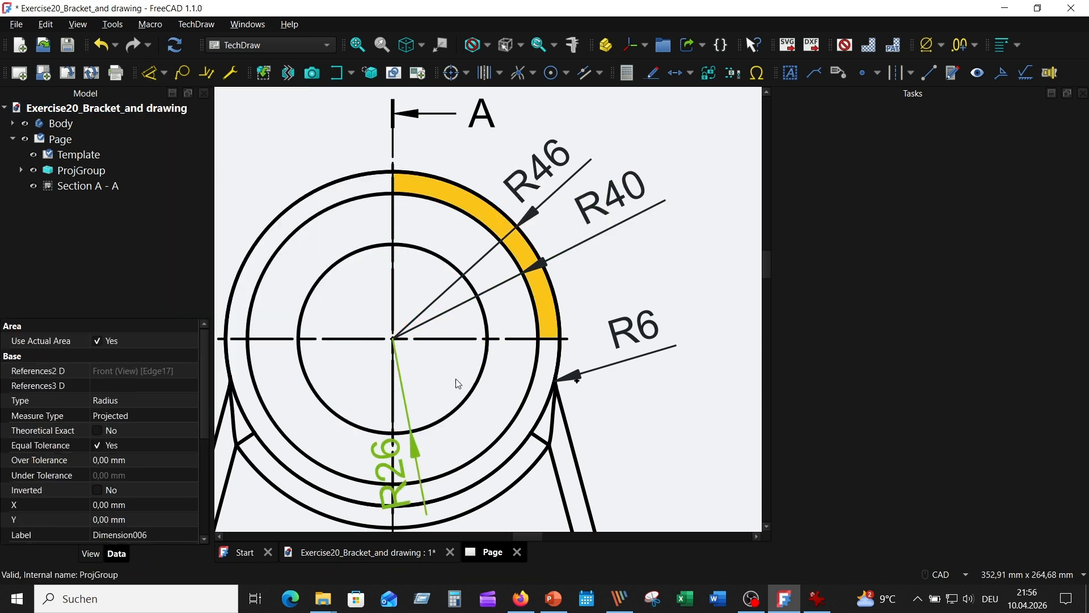
left_click_drag(389, 480, 651, 256)
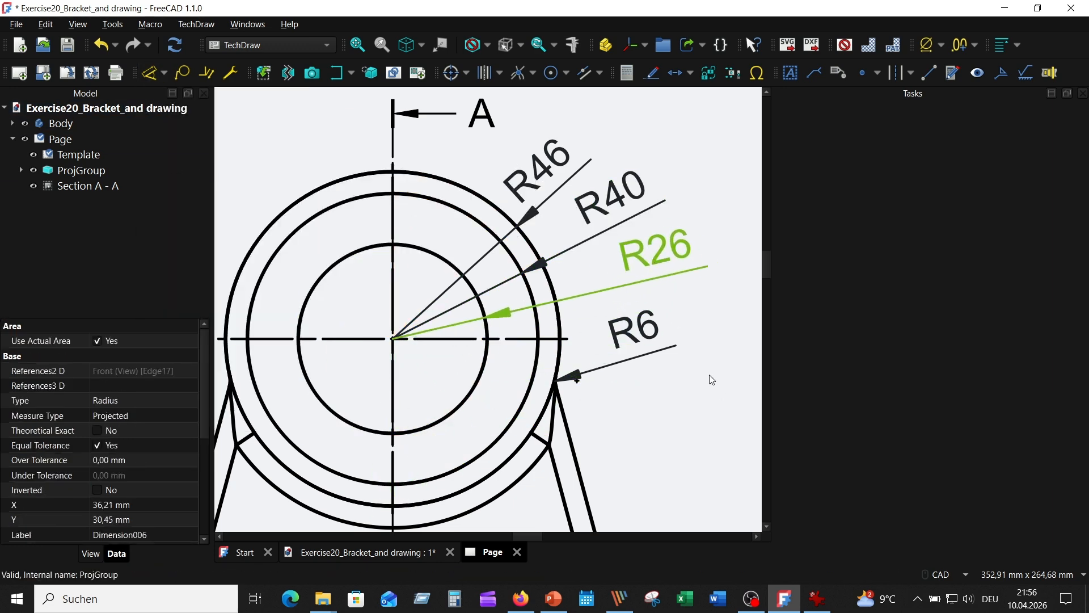
scroll(711, 377, "down", 2)
mouse_move(728, 340)
middle_mouse_down()
mouse_move(761, 233)
mouse_move(770, 136)
middle_mouse_up()
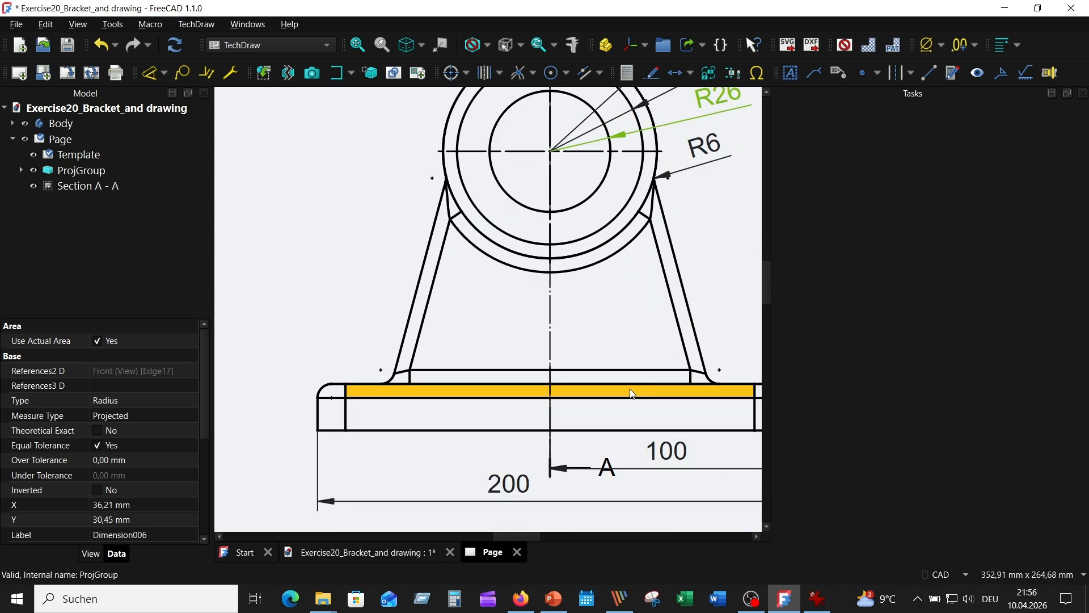
- Add an angle dimension between the base's top edge and the right inner sloping edge in the front view, placing its text inside the angle
left_click(616, 384)
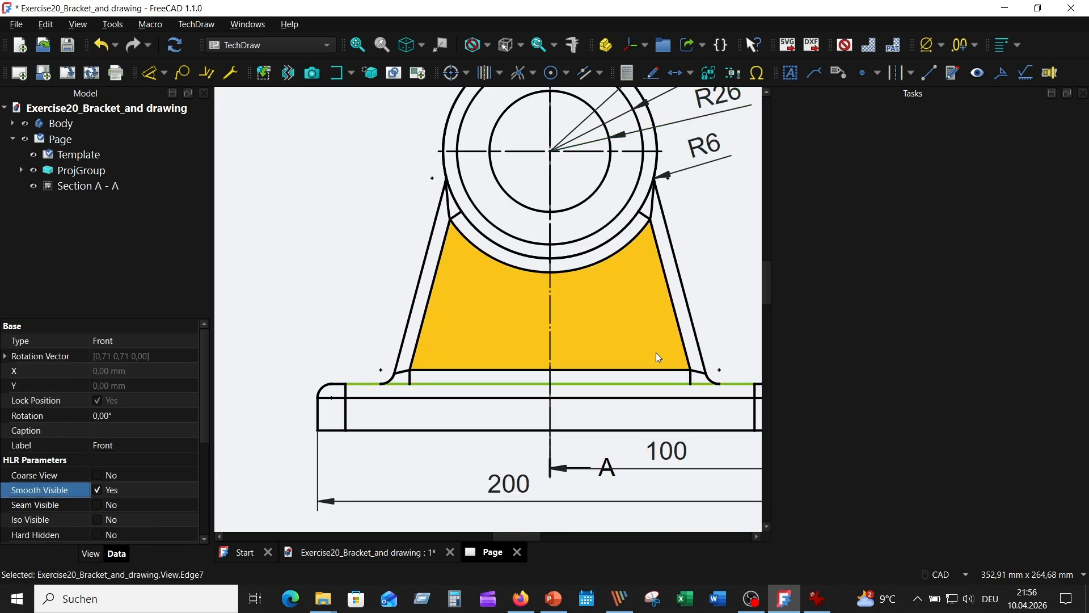
left_click(673, 308)
left_click(165, 75)
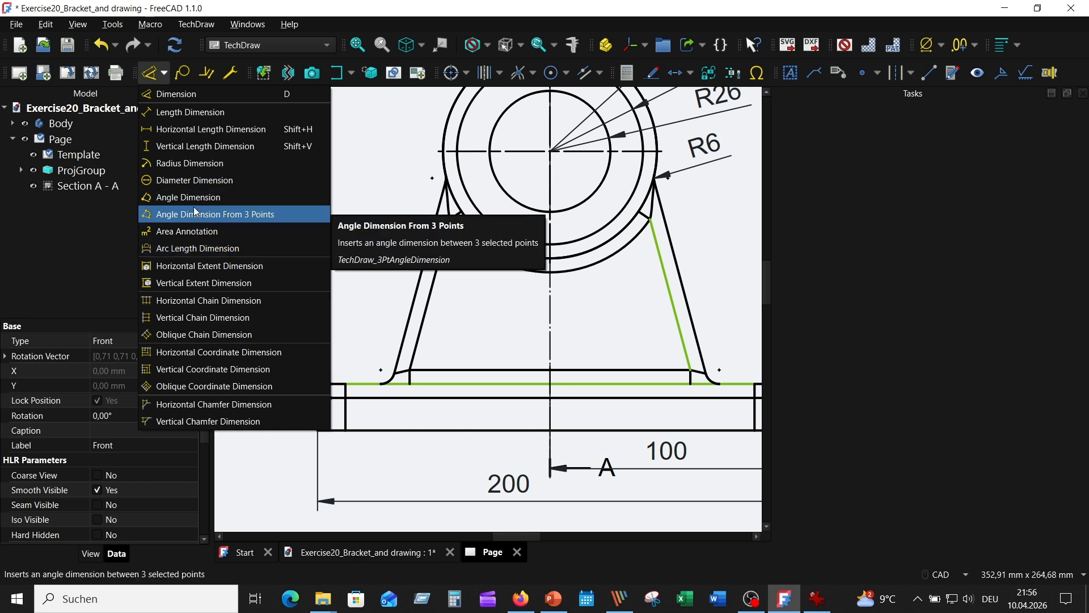
left_click(199, 196)
left_click_drag(545, 239, 633, 323)
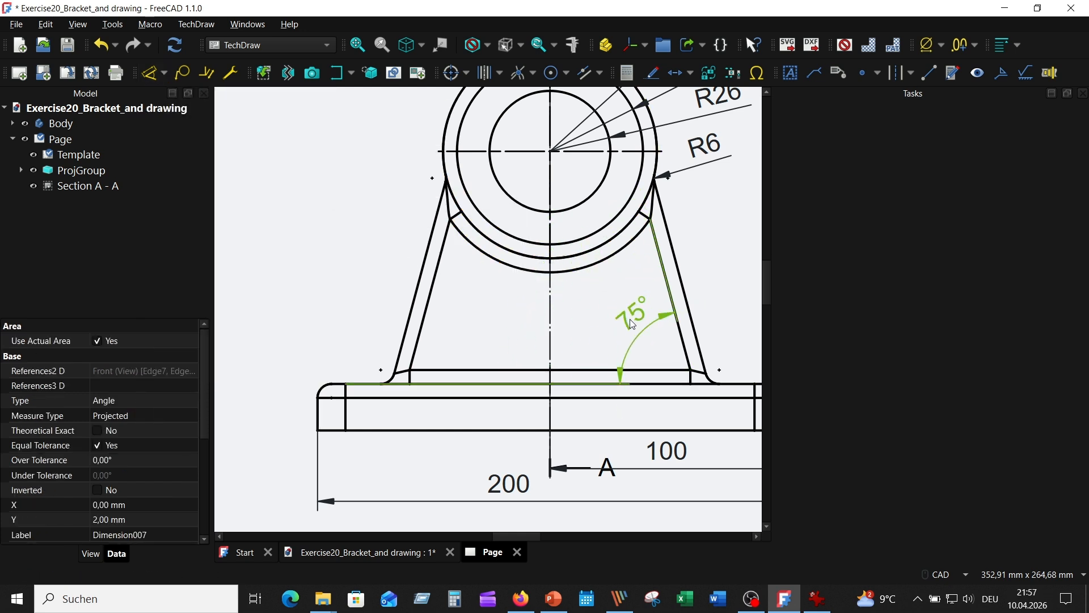
left_click(315, 168)
- Dimension the height from the base's bottom edge to the bore's horizontal centerline, placing it to the left of the front view
scroll(335, 204, "down", 3)
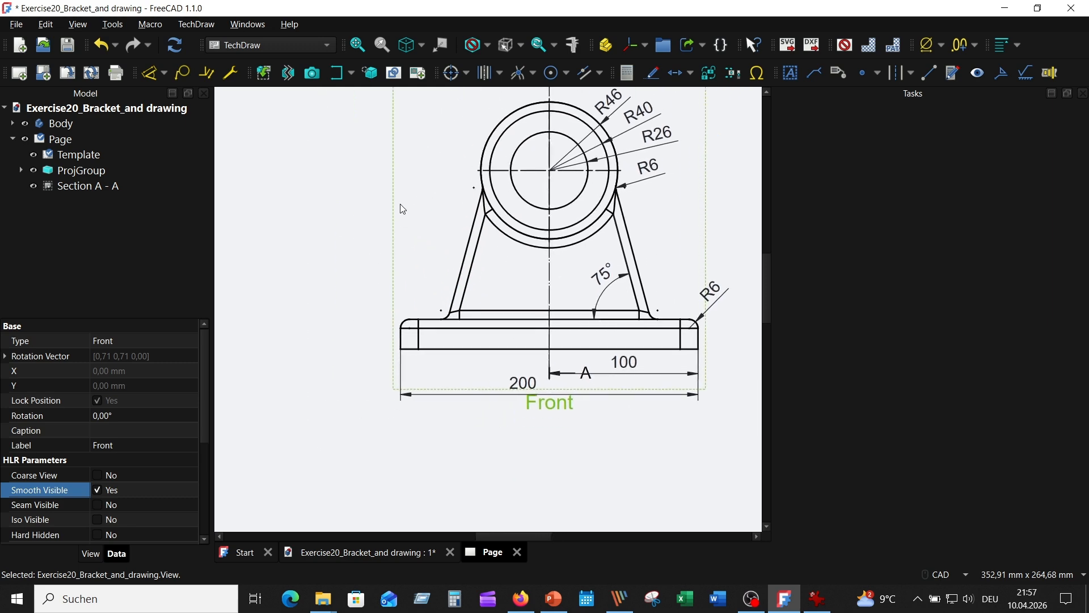
scroll(403, 209, "up", 1)
left_click(445, 378)
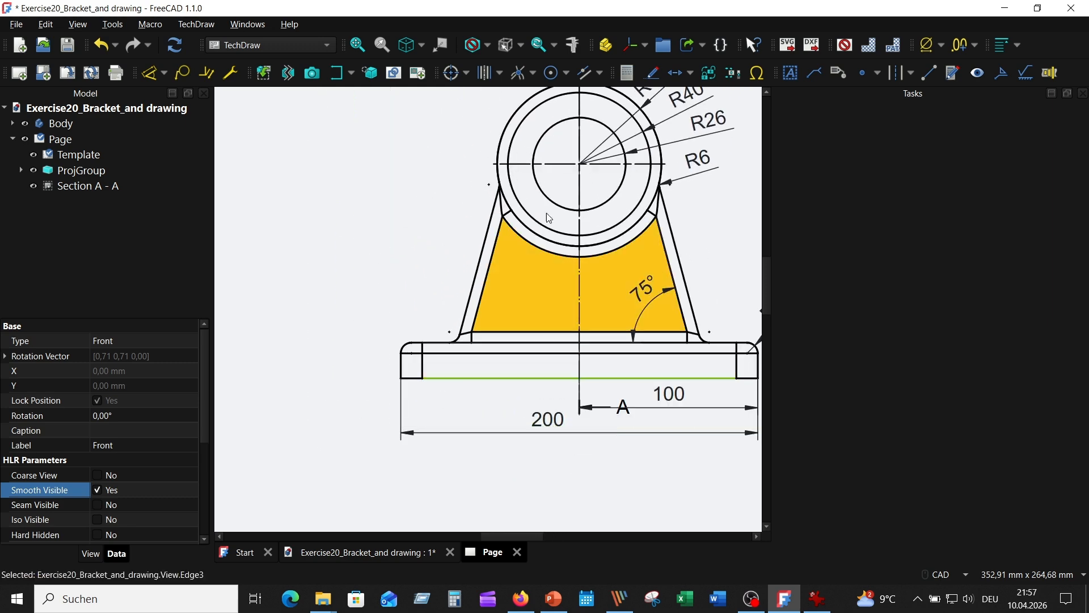
left_click(533, 165, "ctrl")
key("d")
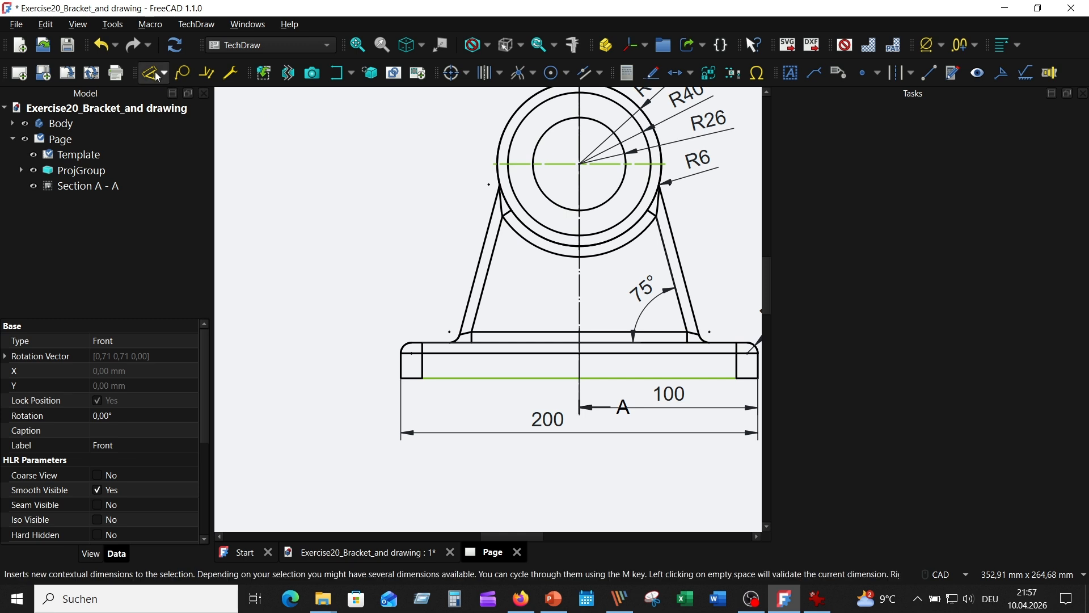
left_click(345, 243)
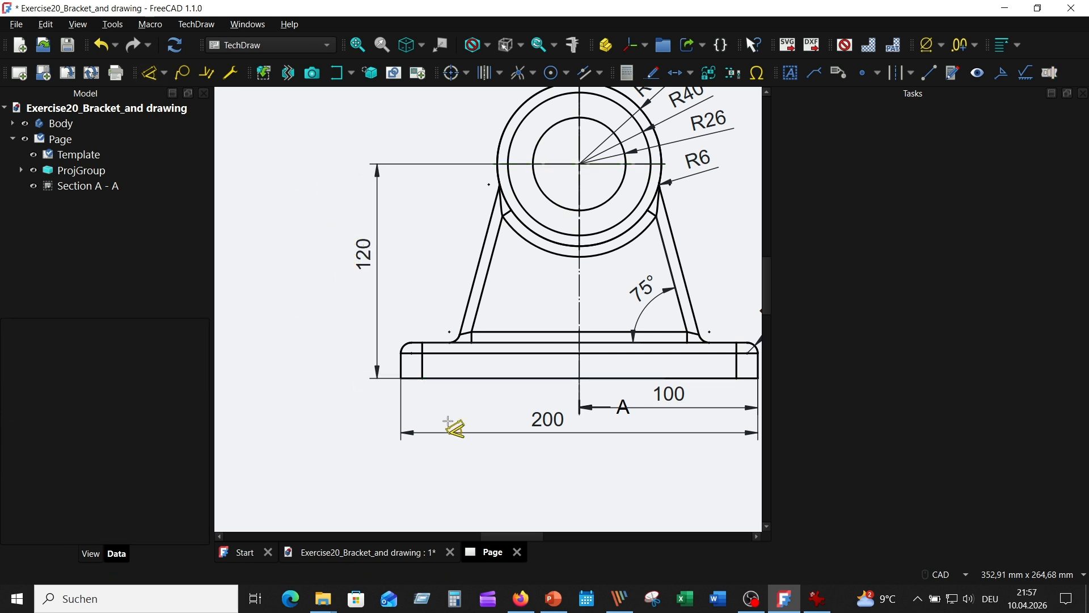
- Dimension the base's overall depth in the section A-A view, placing the dimension below the base
scroll(523, 444, "down", 1)
middle_click_drag(610, 464, 586, 449)
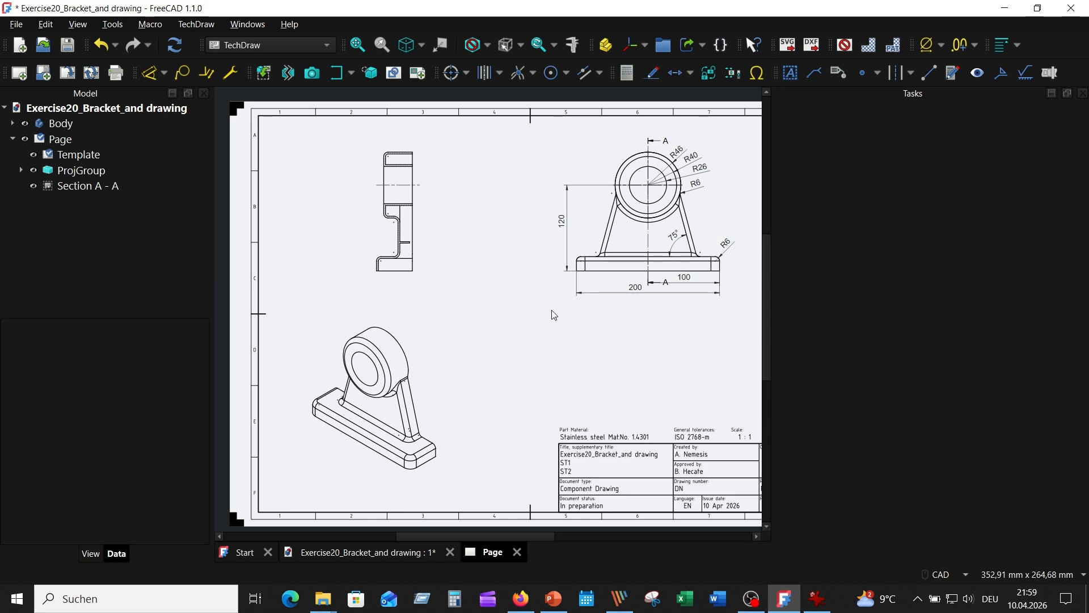
scroll(467, 278, "up", 2)
scroll(467, 278, "up", 1)
middle_click_drag(467, 278, 598, 392)
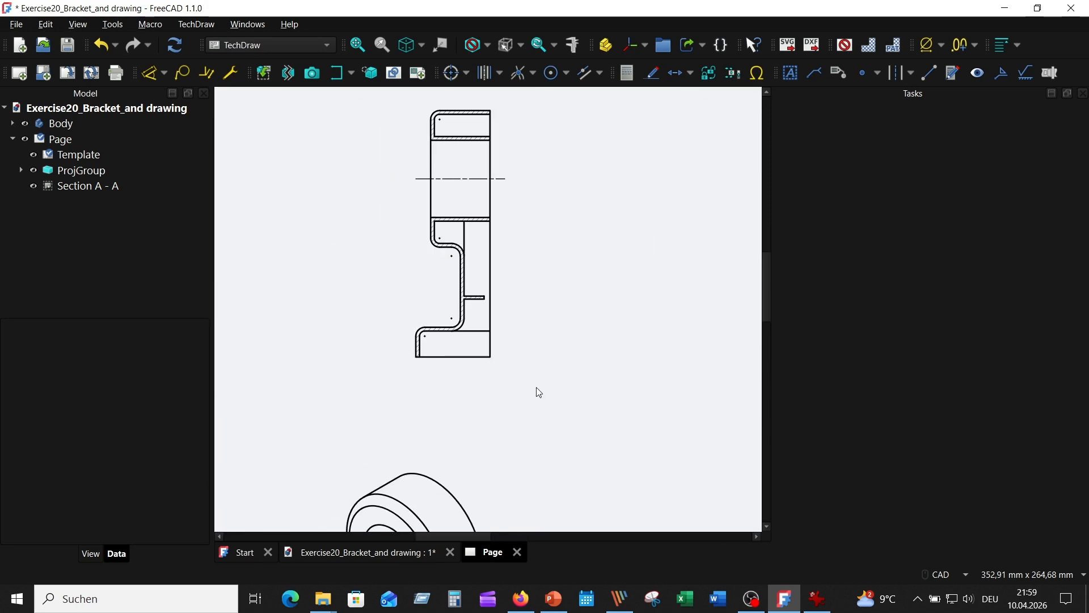
left_click(417, 347)
left_click(490, 344, "ctrl")
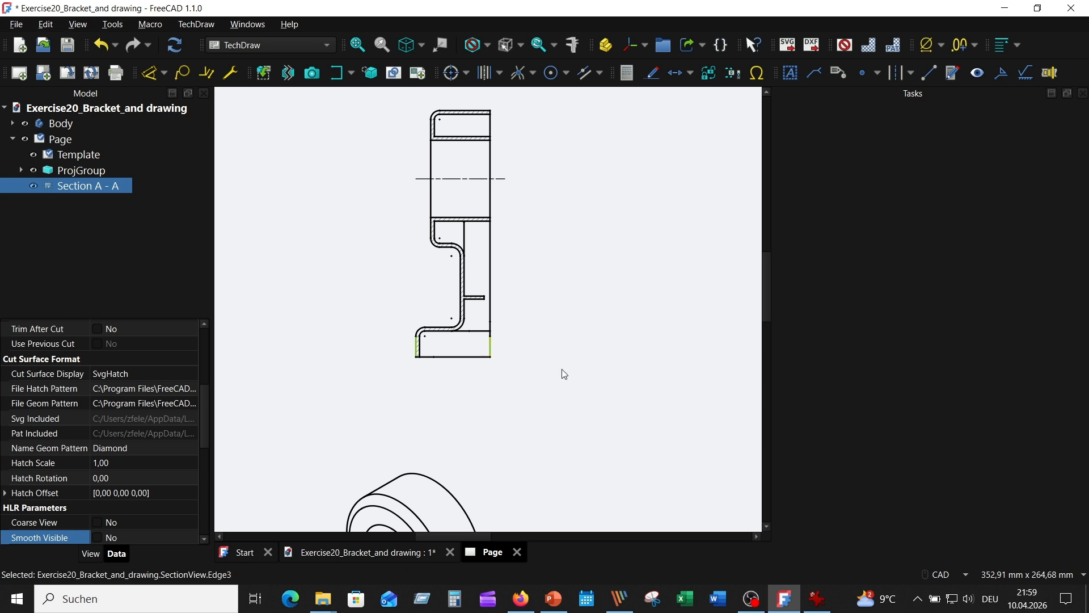
left_click(149, 73)
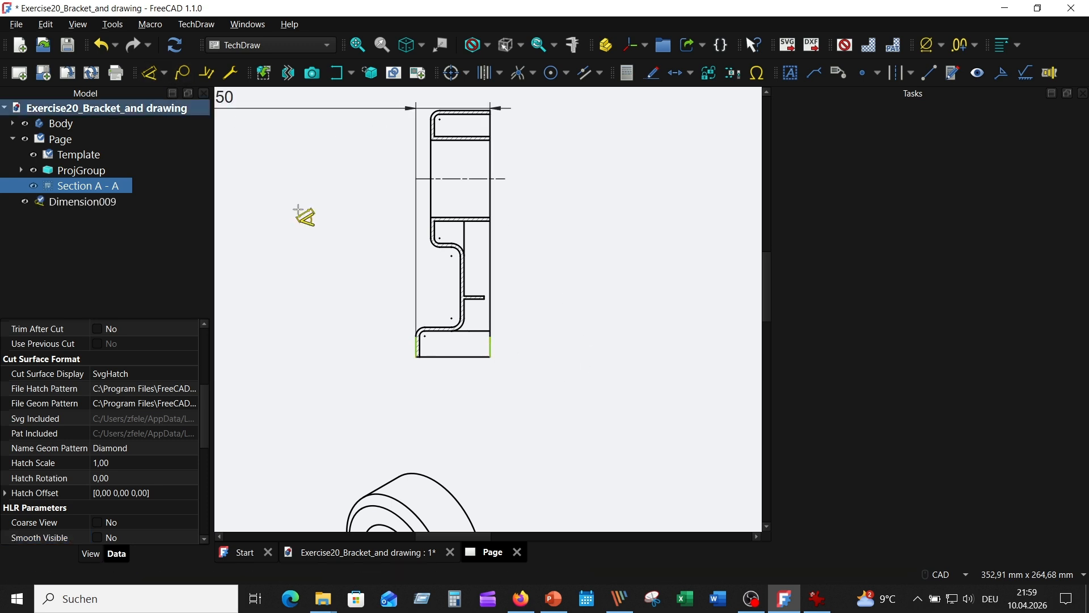
left_click(449, 369)
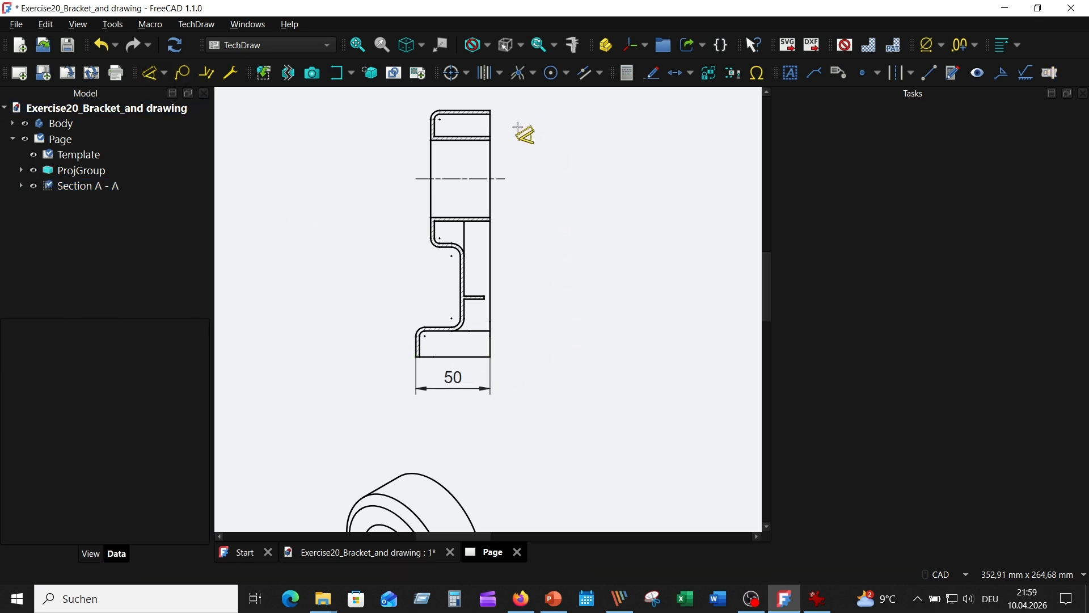
- Dimension the boss's depth between its front and back faces in the section view, placing the dimension above the boss
scroll(517, 126, "up", 3)
left_click(401, 203)
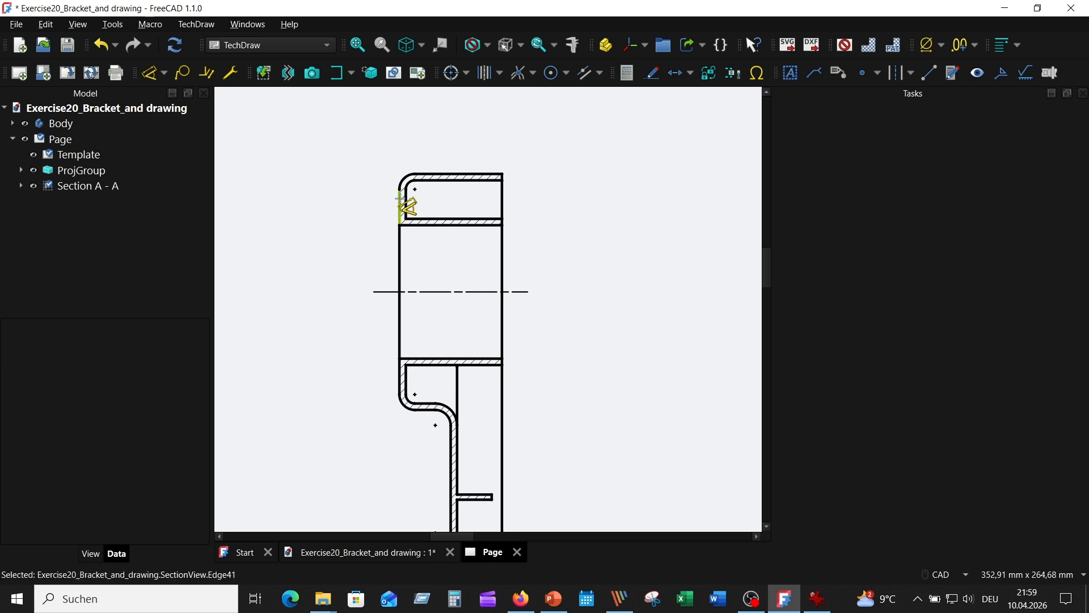
key("d")
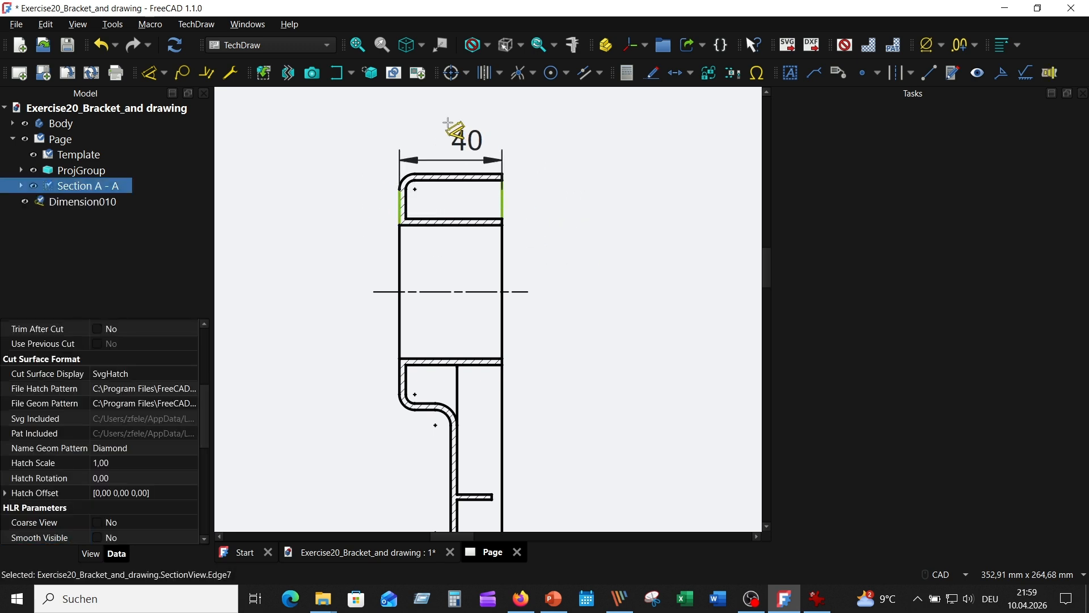
left_click(450, 134)
- Dimension the base's height in the section view from its bottom edge to its upper outer edge, placing it left of the base
middle_click_drag(596, 239, 626, 84)
scroll(623, 321, "up", 1)
middle_click_drag(627, 295, 648, 229)
left_click(376, 390)
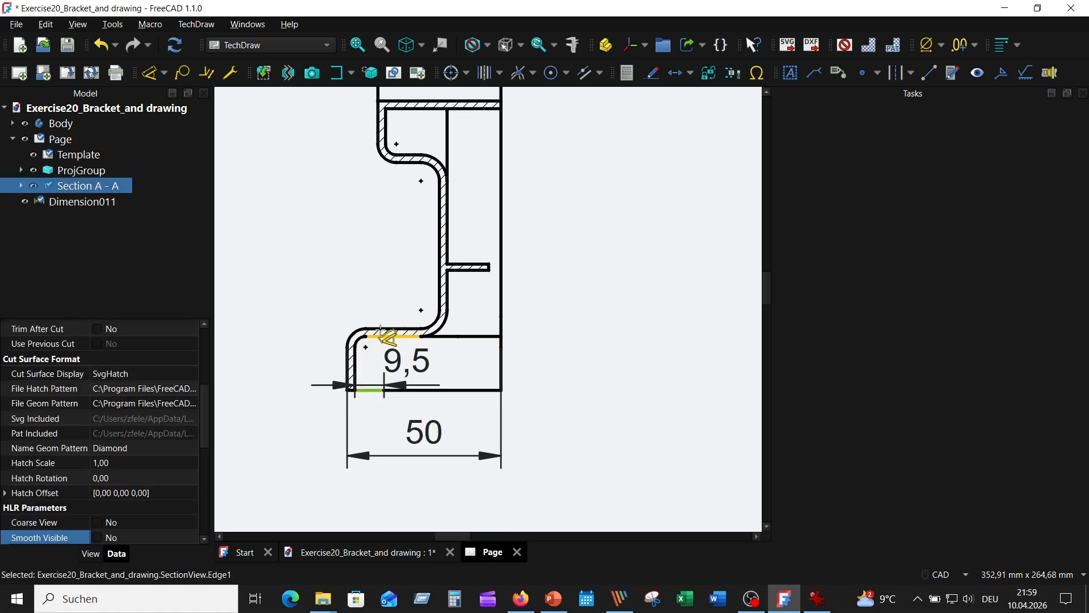
left_click(389, 329)
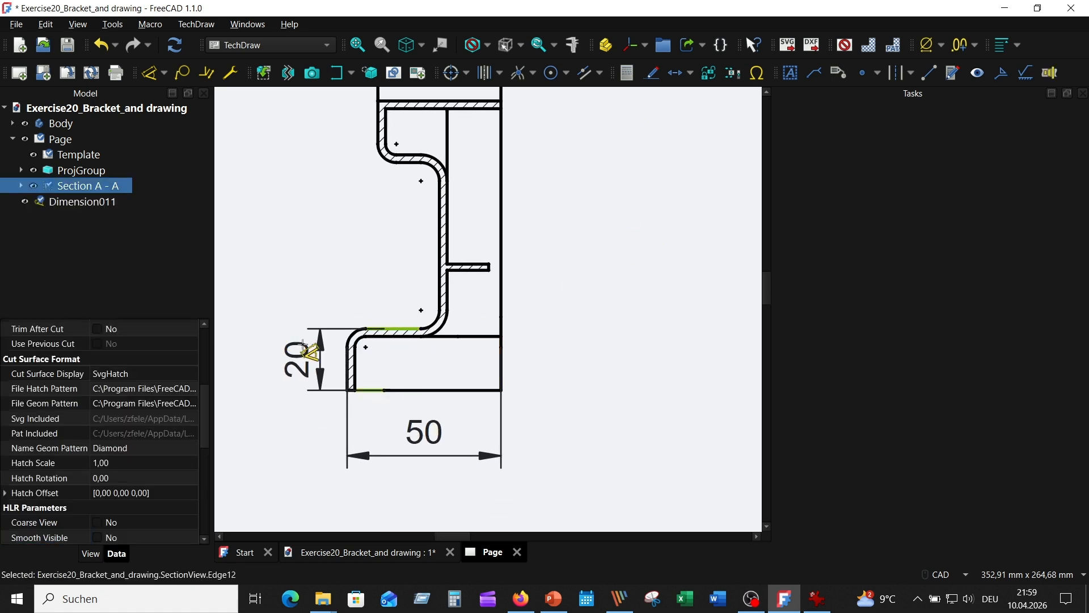
left_click(303, 344)
- Dimension the height from the base's bottom edge to the short rib's upper edge, placing it to the right of the section view
left_click(483, 265)
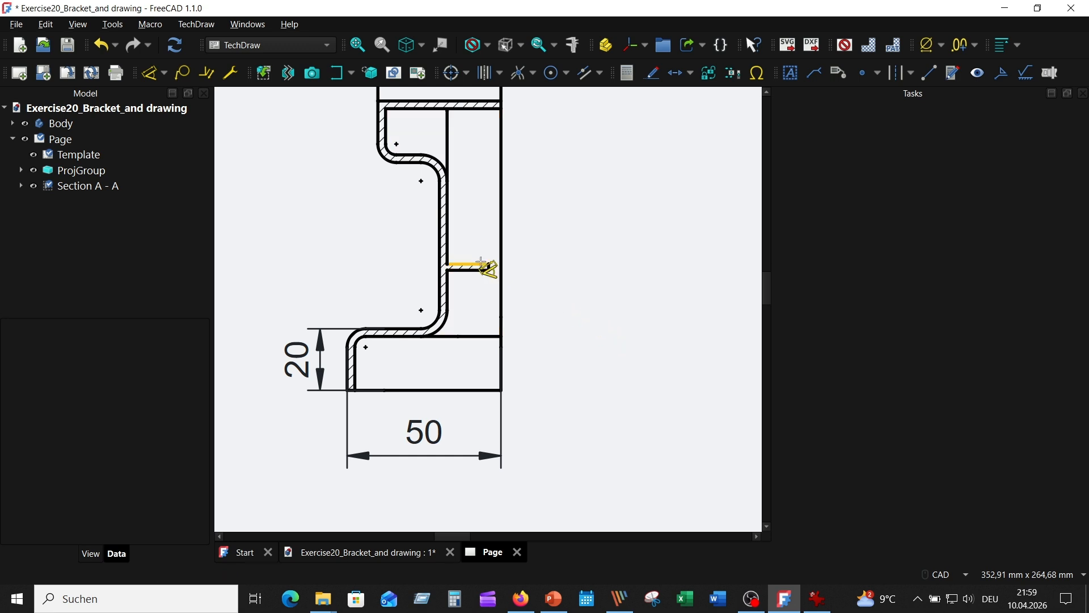
left_click(480, 390)
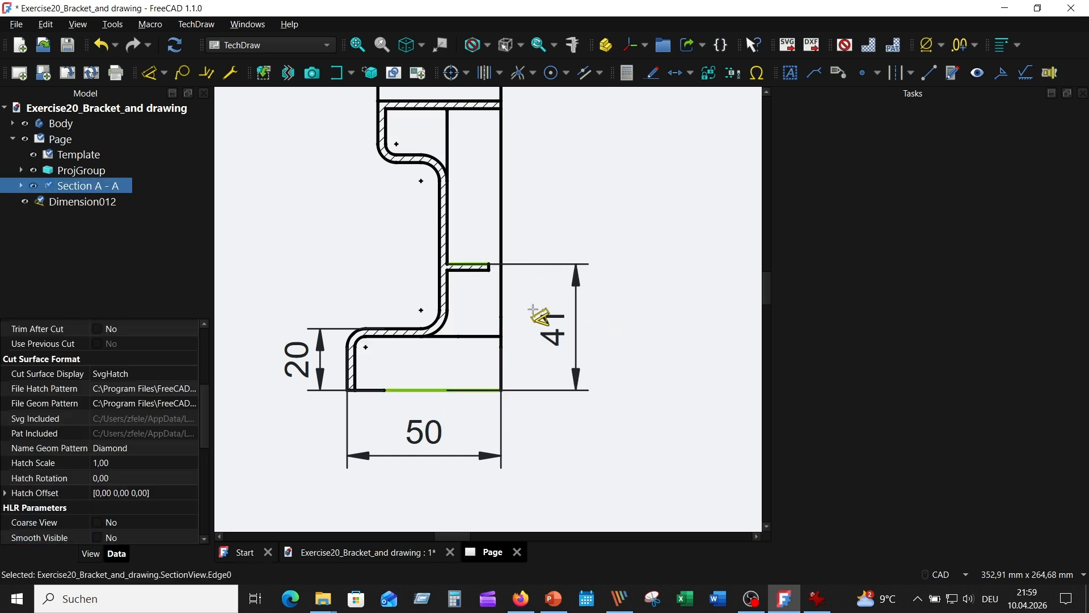
left_click(553, 331)
- Dimension the distance from the upright wall's outer face to the bracket's back edge, placing the text right of the section above the rib
scroll(620, 304, "up", 3)
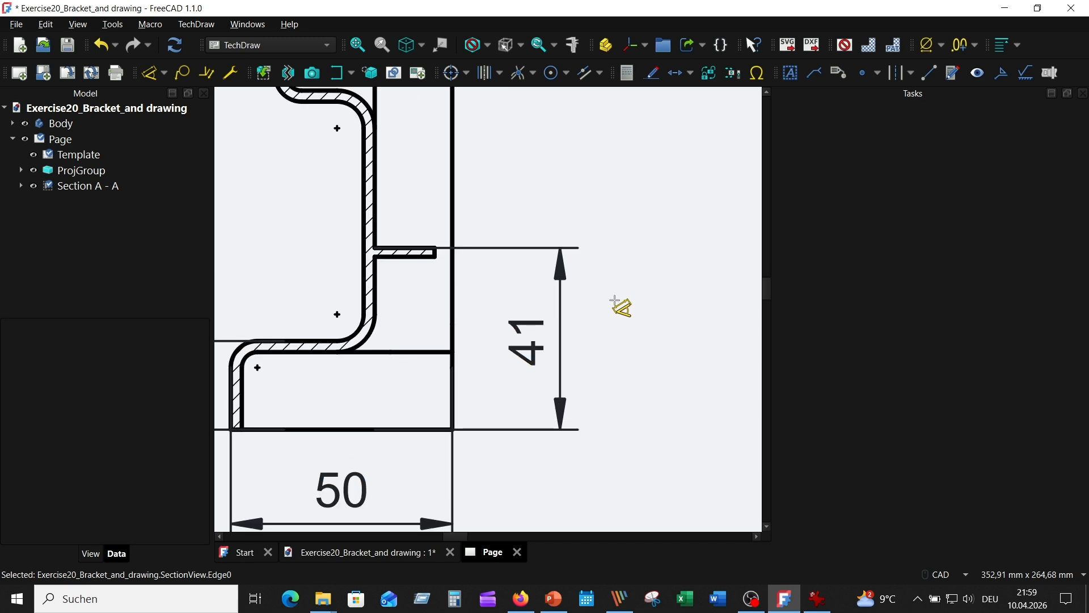
scroll(642, 323, "down", 1)
scroll(542, 245, "up", 1)
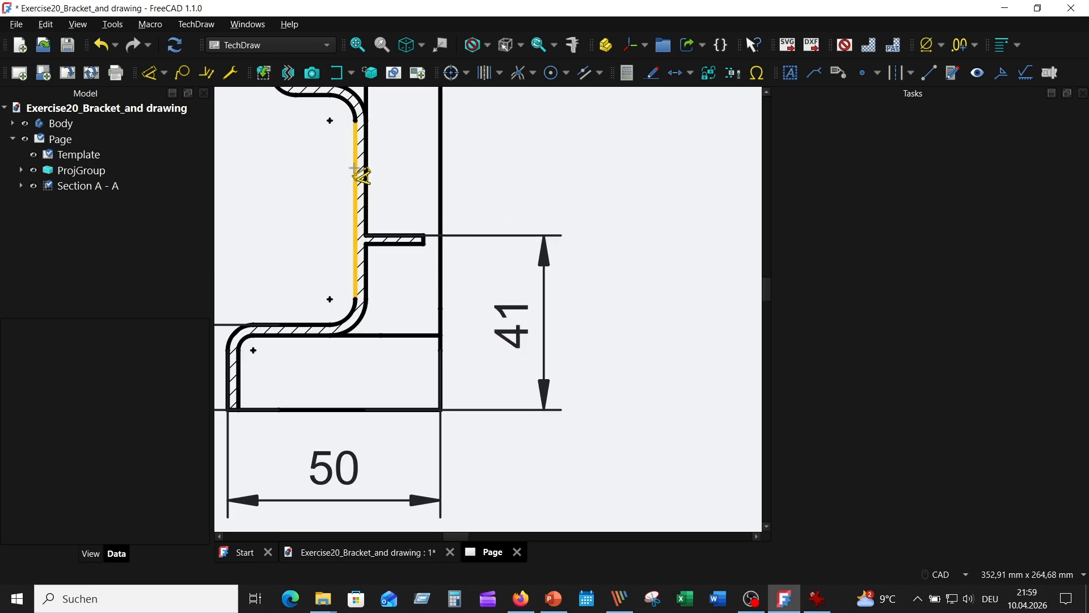
left_click(356, 171)
left_click(441, 171)
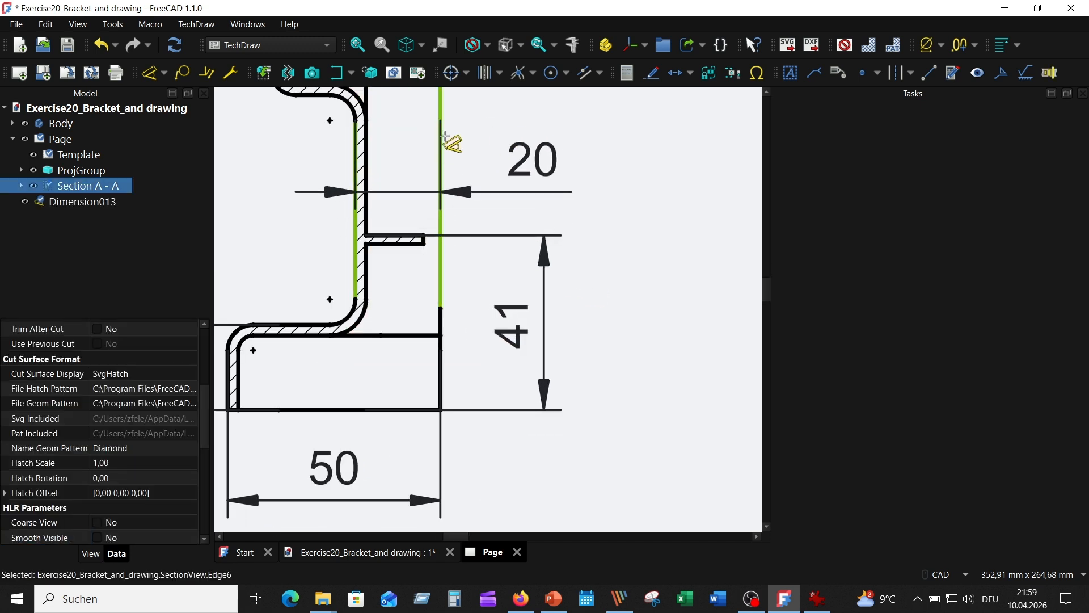
left_click(485, 126)
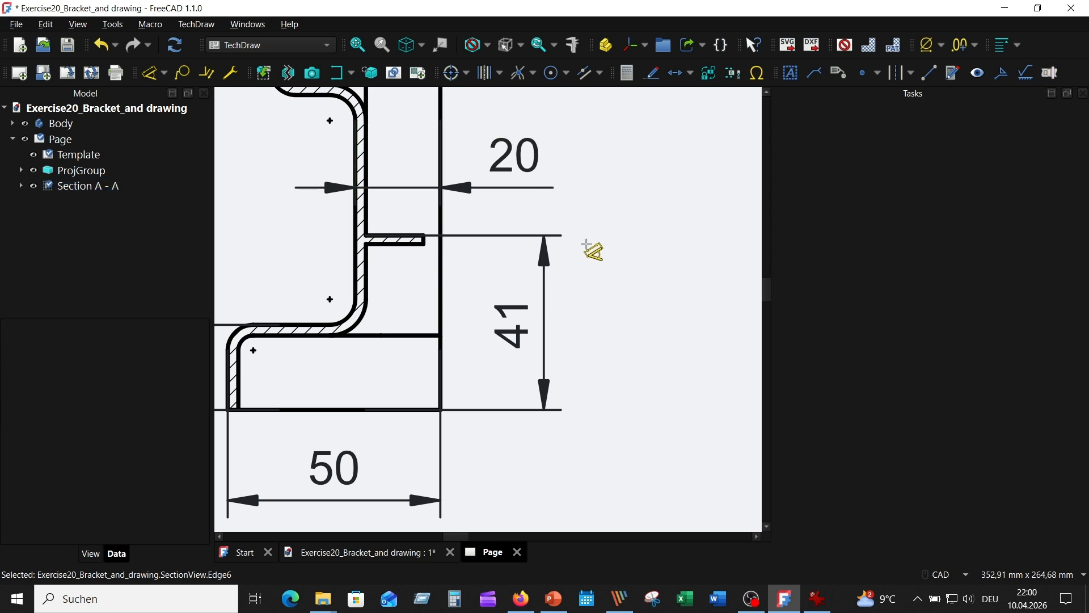
- Dimension the gap between the short rib's end and the bracket's back edge, placing the text right of the section just below the rib
scroll(595, 216, "up", 1)
scroll(389, 204, "up", 2)
left_click(383, 197)
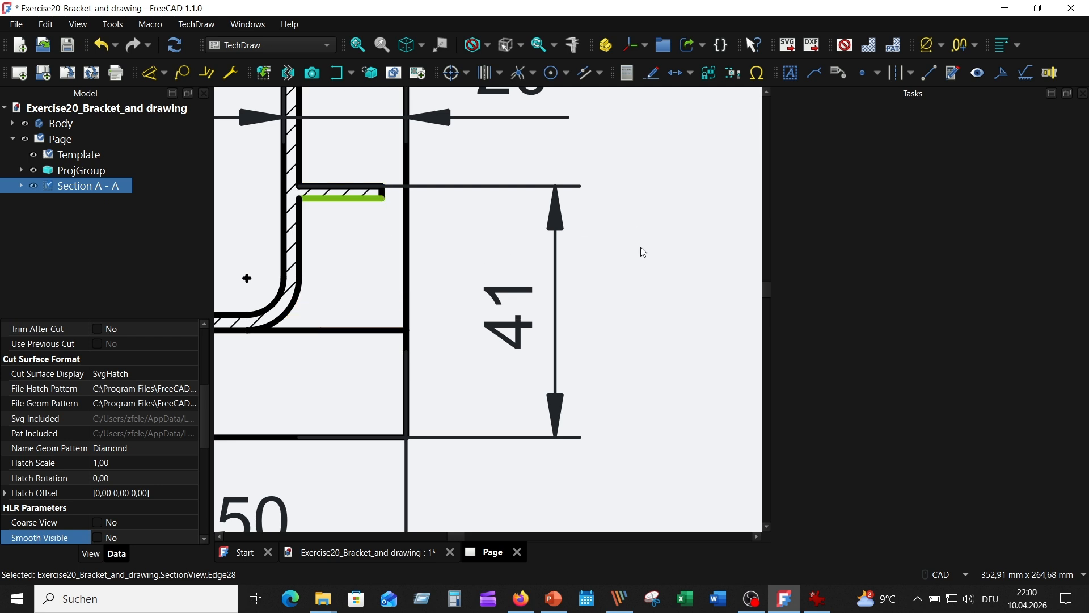
left_click(589, 254)
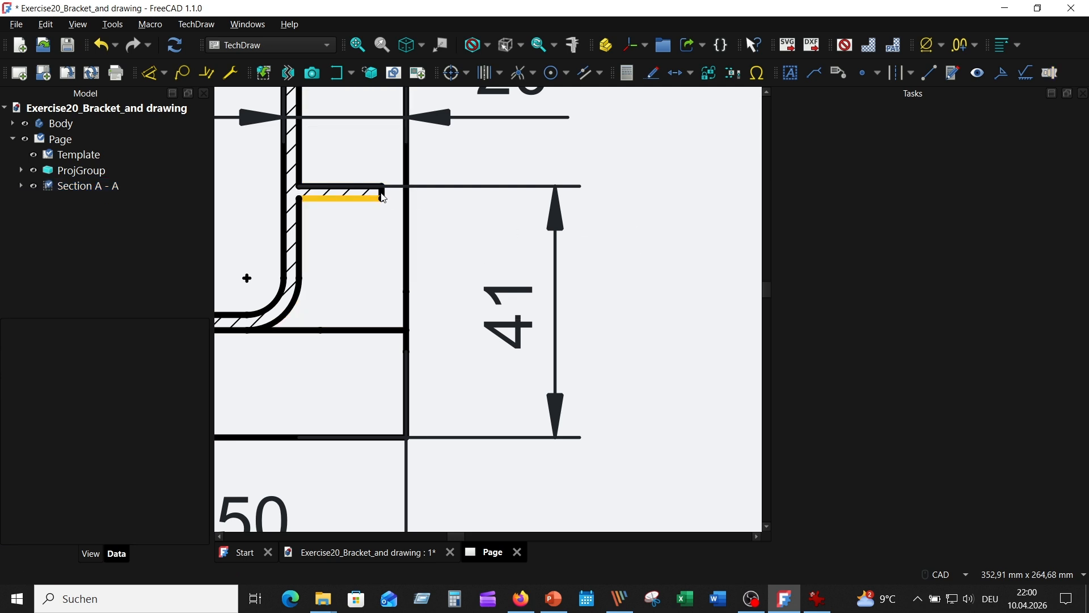
left_click(384, 193)
scroll(400, 223, "up", 2)
left_click(413, 200, "ctrl")
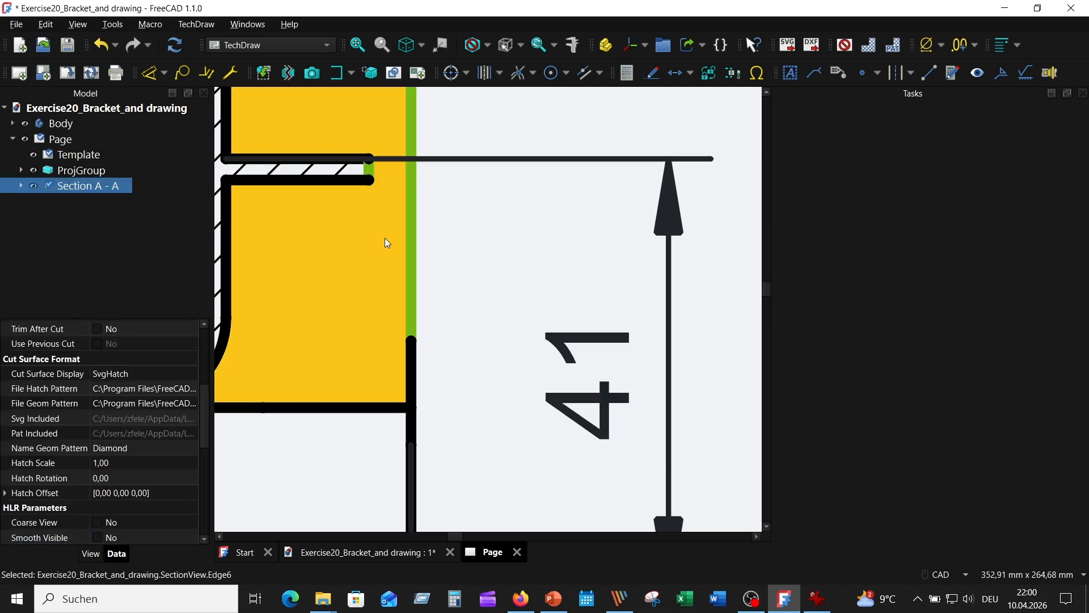
left_click(165, 74)
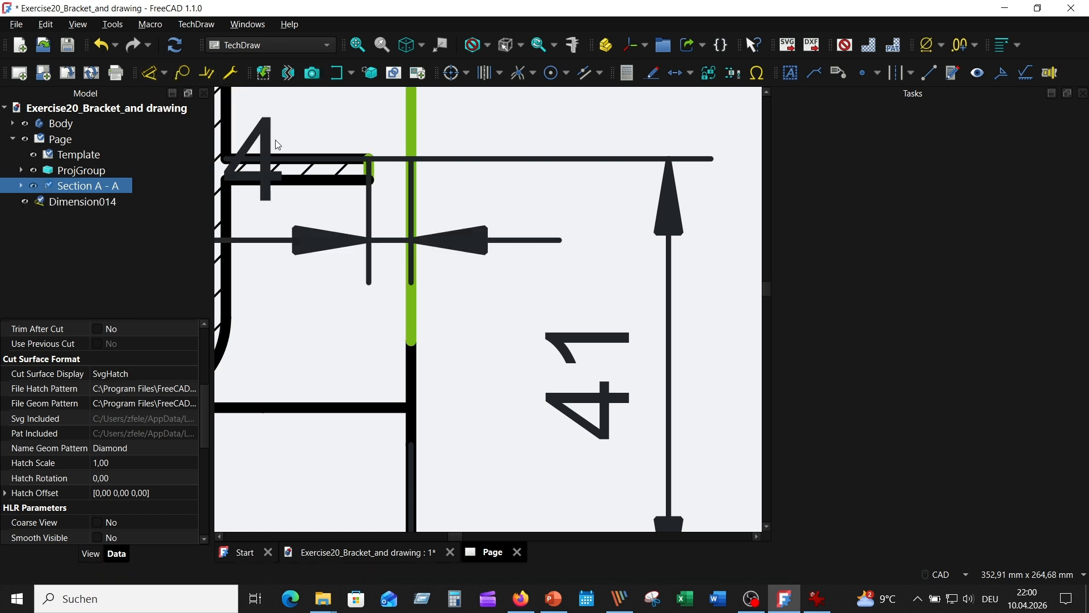
left_click(568, 204)
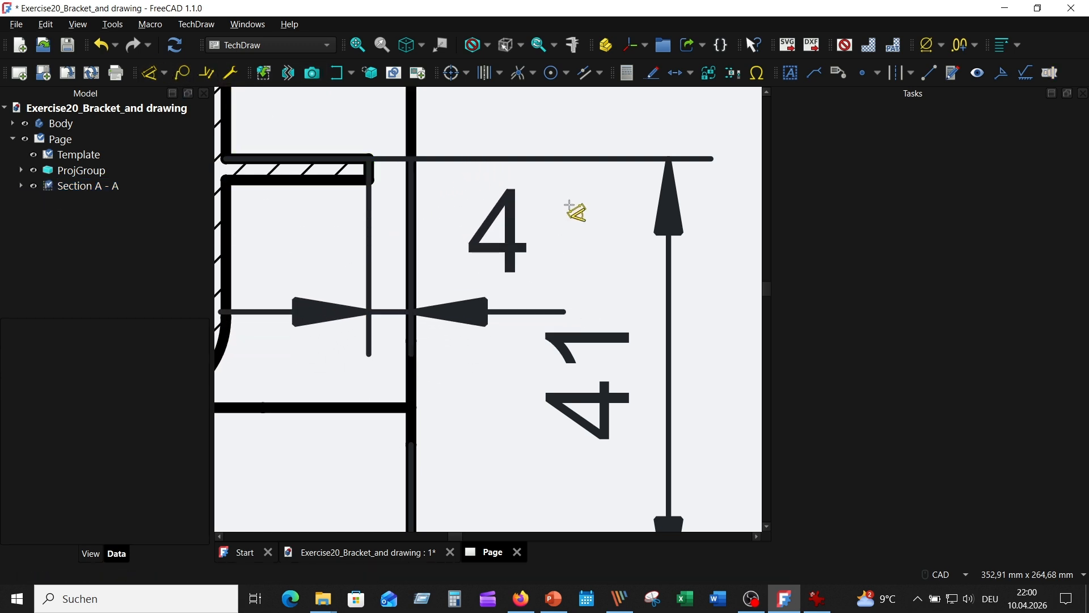
- Add a radius dimension to the base's upper outer fillet in the section view, placing its text above and to the left of the base
scroll(570, 206, "down", 6)
middle_click_drag(657, 218, 672, 254)
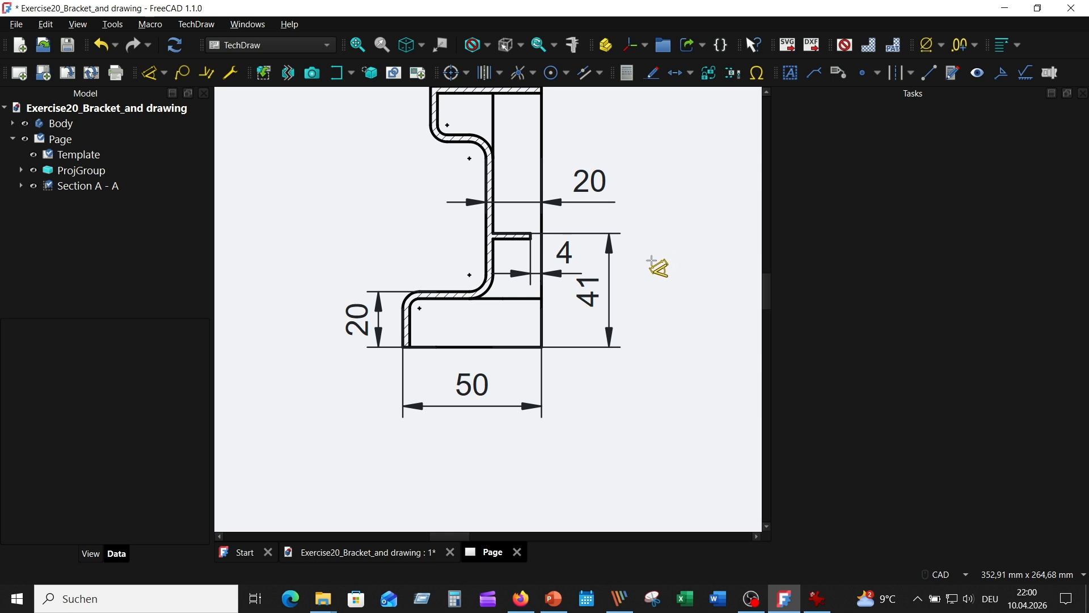
scroll(652, 274, "up", 2)
mouse_move(652, 273)
middle_mouse_down()
mouse_move(686, 316)
mouse_move(686, 414)
middle_mouse_up()
scroll(674, 342, "down", 2)
middle_click_drag(674, 343, 663, 270)
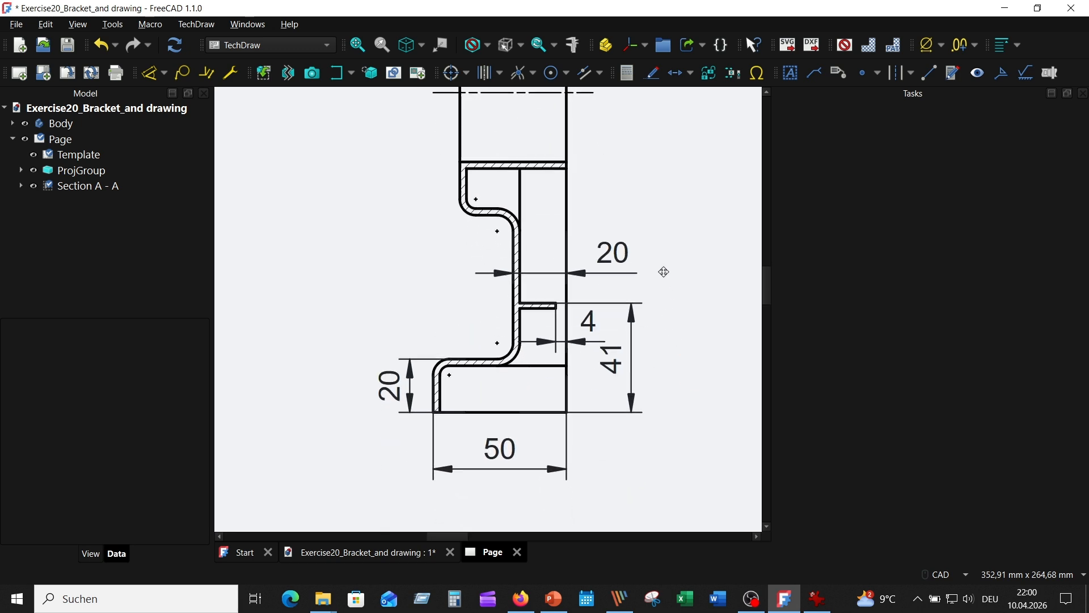
scroll(506, 262, "up", 2)
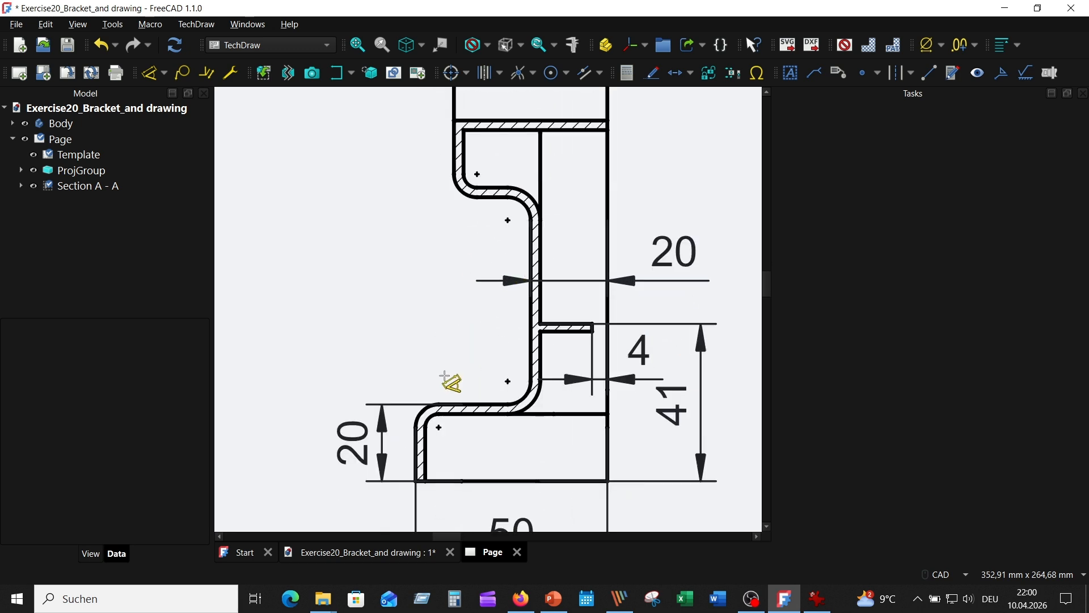
left_click(423, 413)
left_click(319, 302)
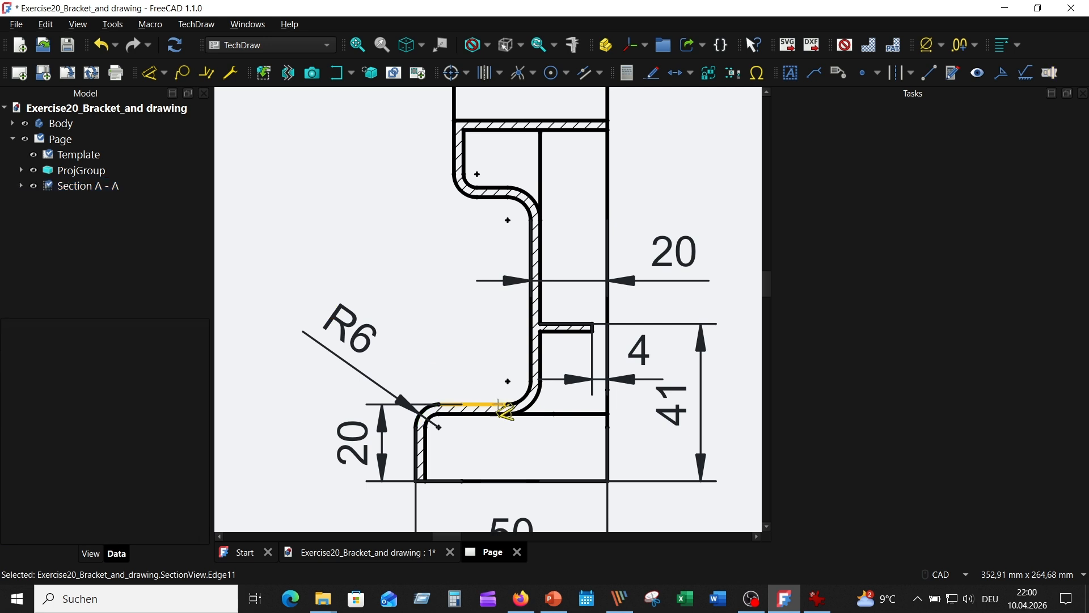
- Add radius dimensions to the outer fillets at the lower and upper ends of the upright wall, placing their texts left of the wall
left_click(523, 392)
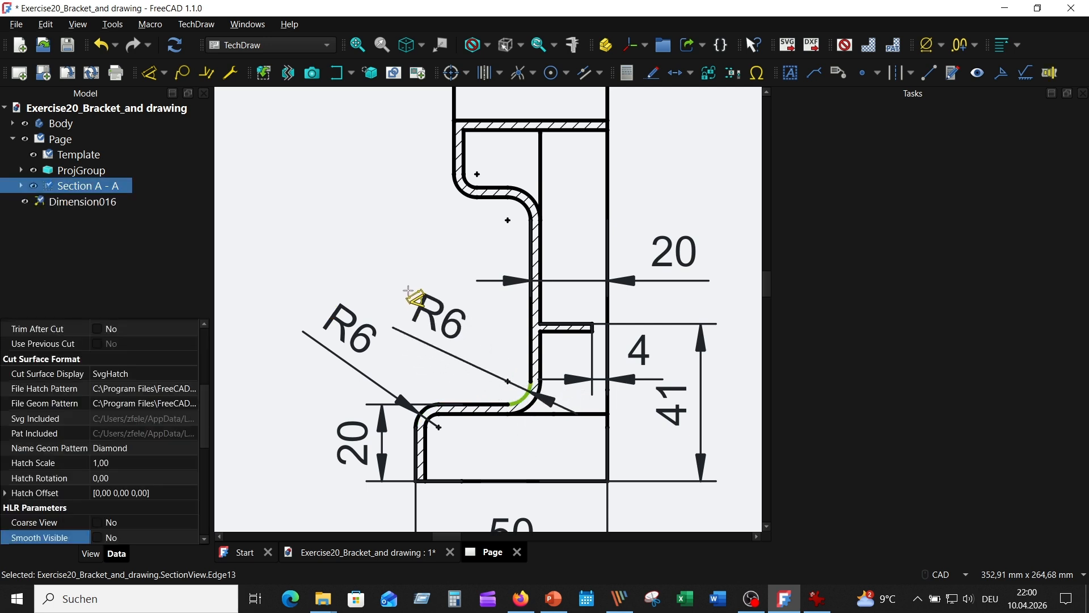
left_click(411, 291)
left_click(520, 204)
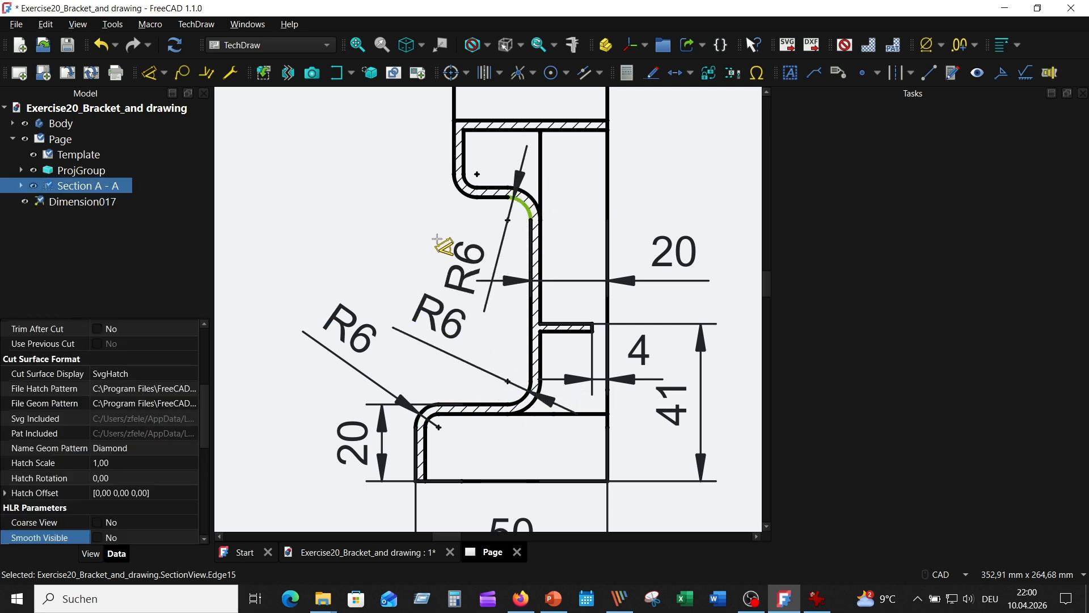
left_click(421, 227)
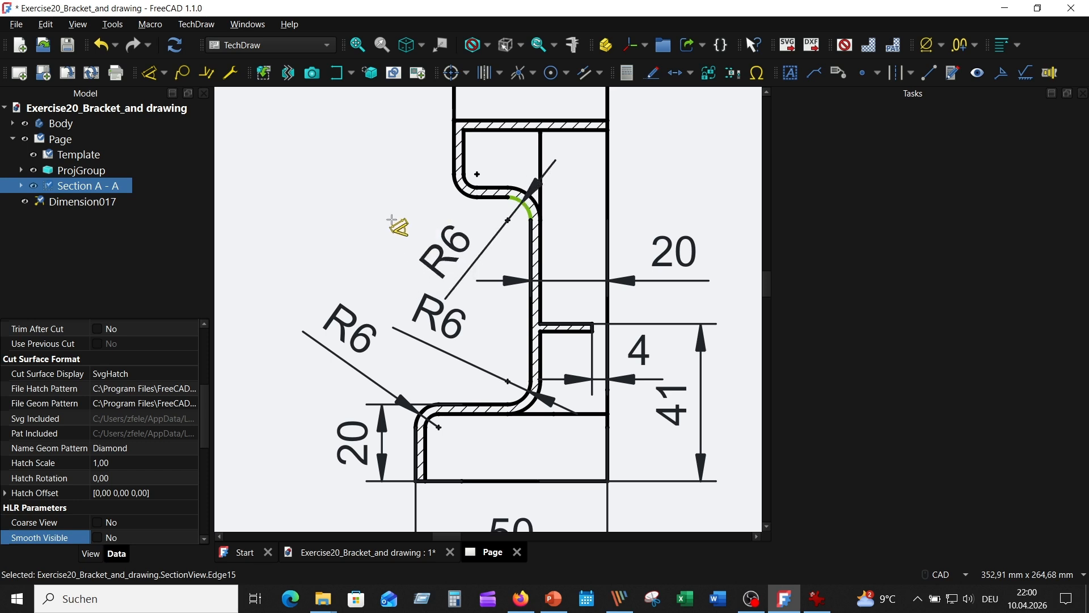
- In the section view, add a radius dimension to the ring's lower outer fillet, text left, and dimension the upper bore wall's thickness, text right
left_click(457, 187)
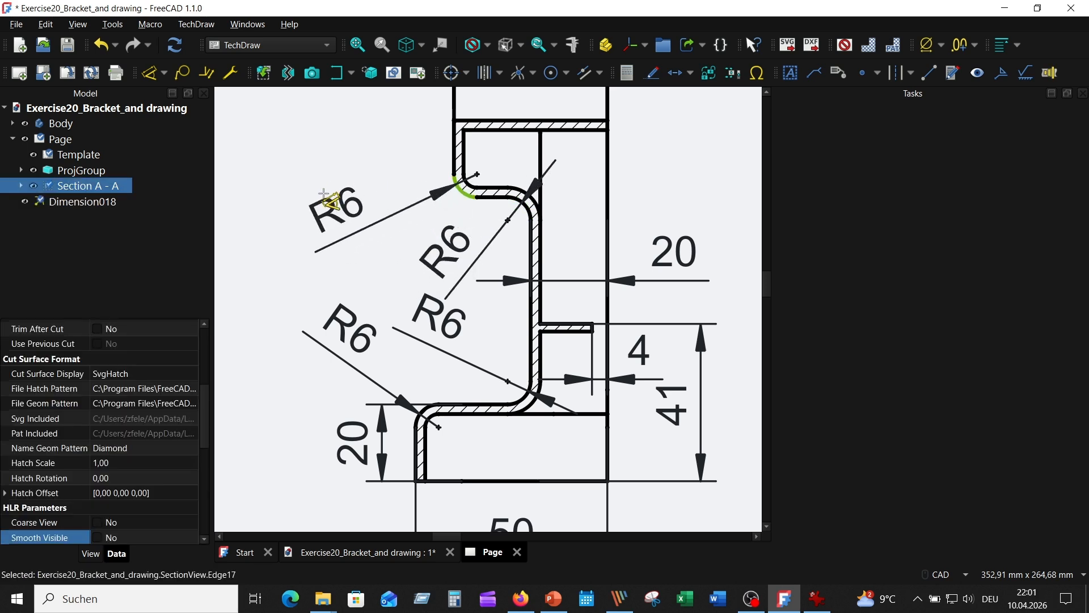
left_click(310, 194)
scroll(360, 251, "down", 3)
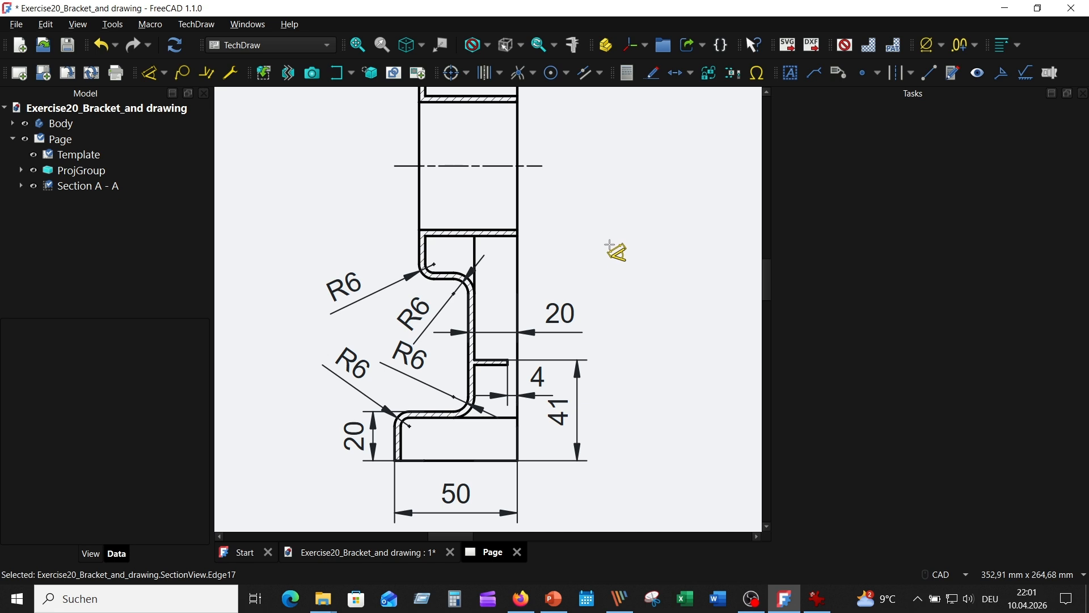
scroll(602, 233, "down", 1)
scroll(596, 234, "down", 1)
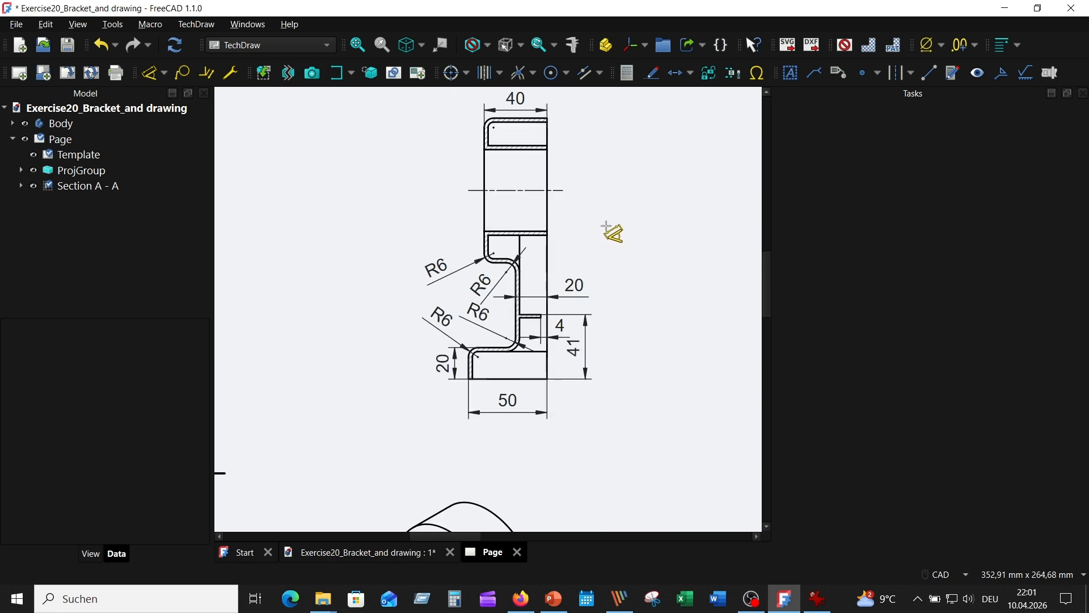
scroll(606, 226, "down", 2)
middle_click_drag(591, 237, 523, 170)
scroll(537, 198, "up", 2)
middle_click_drag(587, 251, 604, 309)
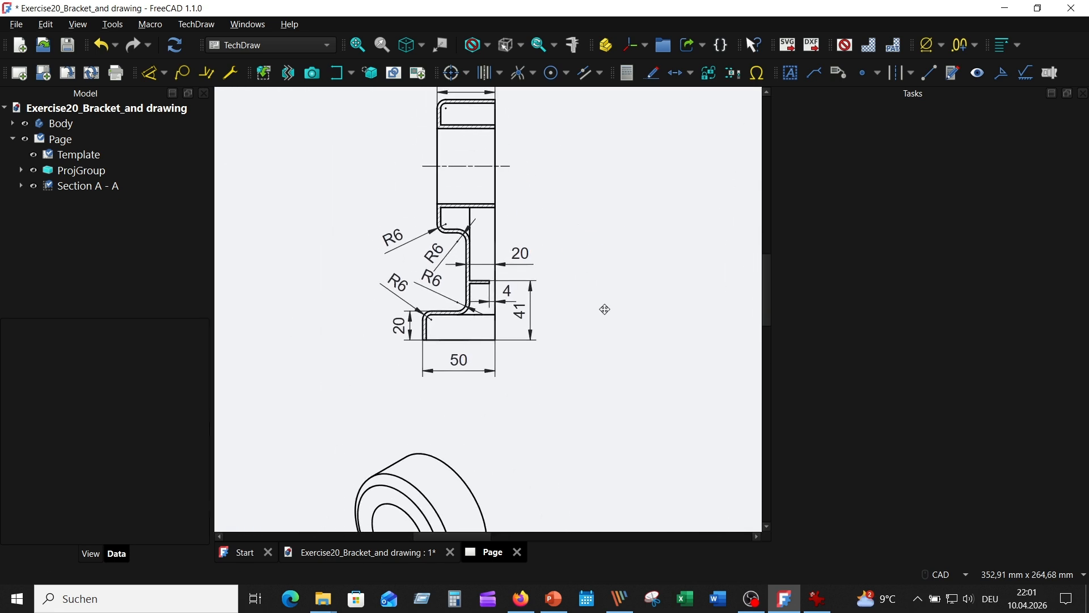
scroll(683, 296, "up", 3)
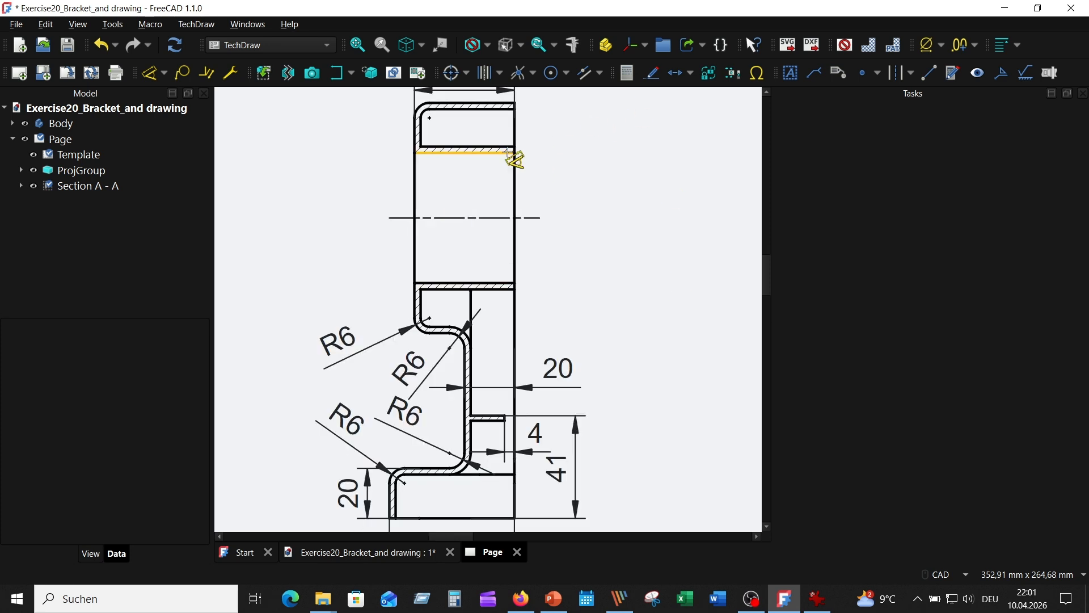
left_click(509, 152)
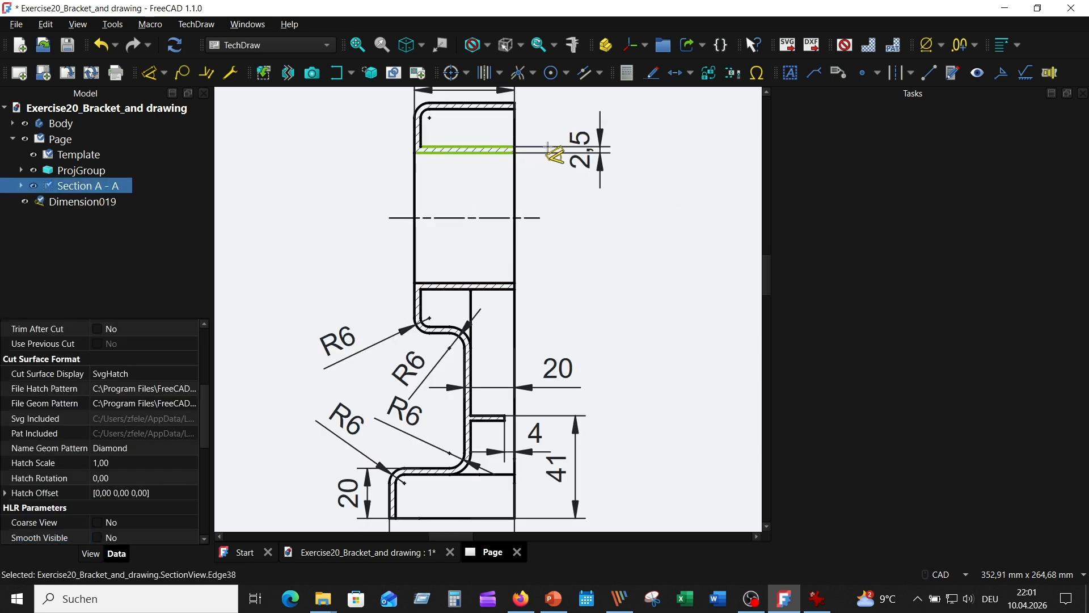
left_click(531, 108)
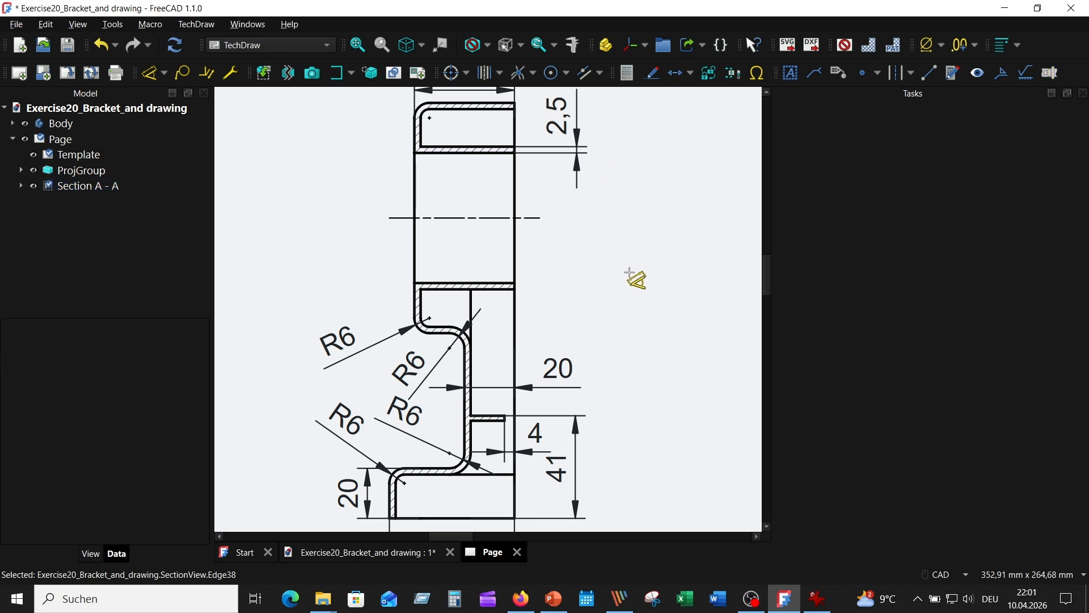
- Dimension the short rib's thickness in the section view, placing the text right of the section just above the rib
middle_click_drag(614, 295, 646, 138)
scroll(605, 162, "up", 3)
middle_click_drag(646, 235, 692, 203)
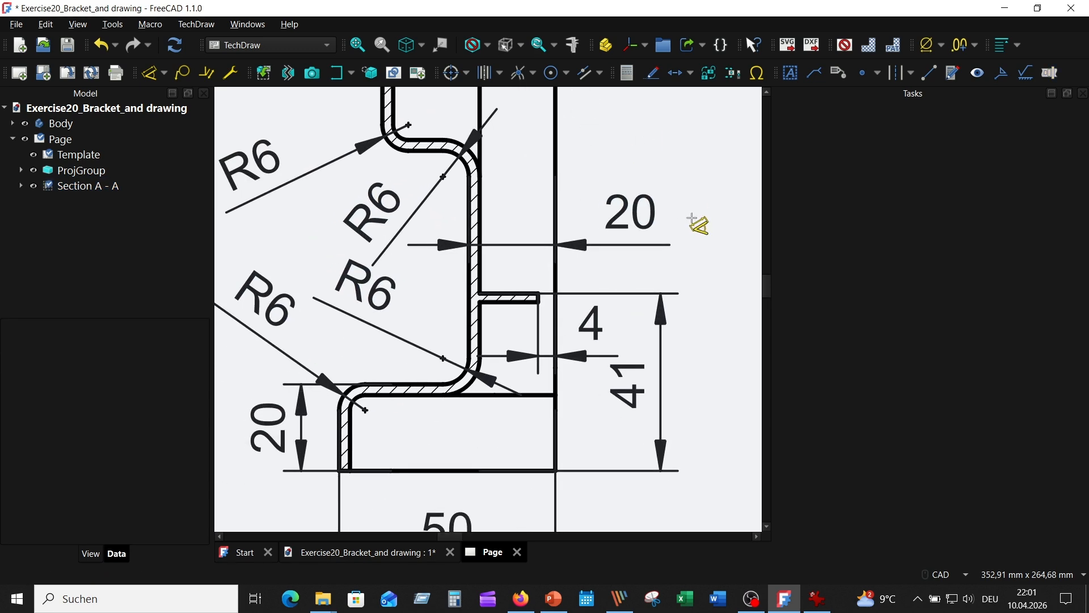
left_click(523, 301)
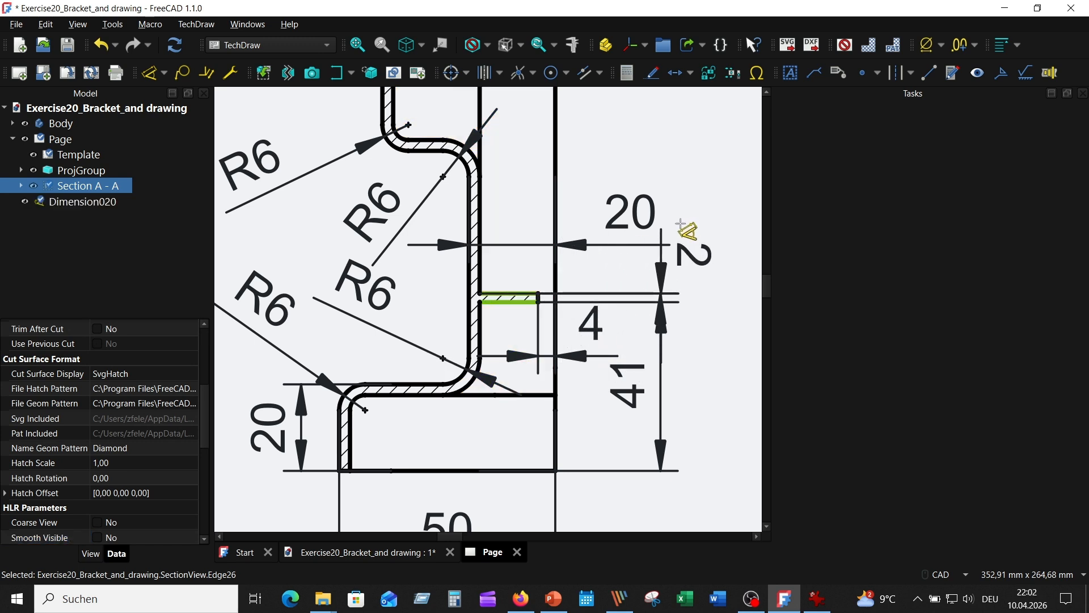
left_click(681, 225)
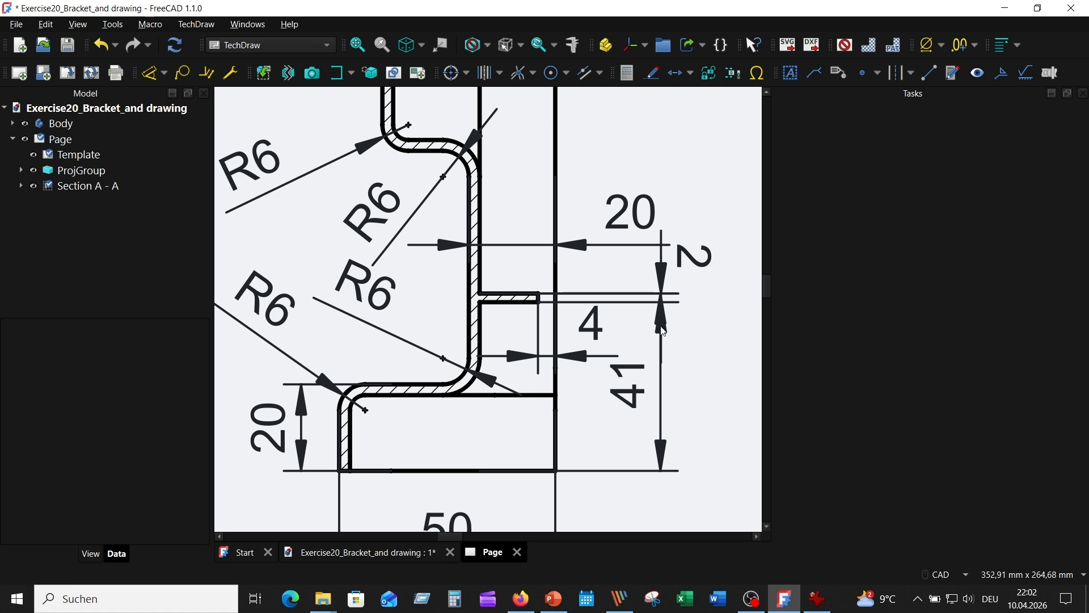
- Replace the 41 mm rib height dimension with one from the rib's underside to the base's bottom edge, placing the text right of the section
left_click(667, 464)
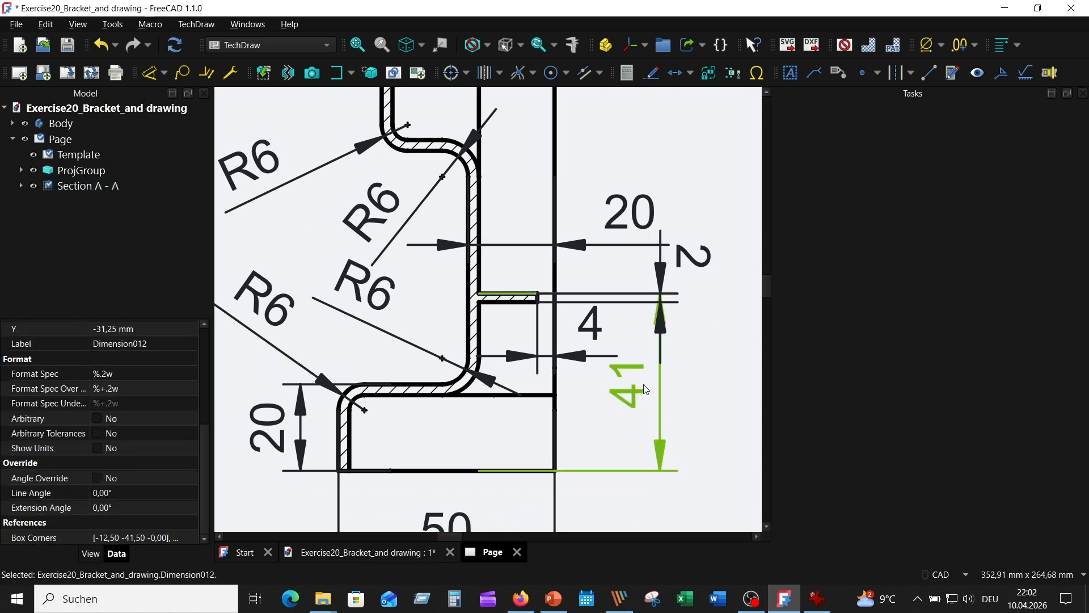
key("Delete")
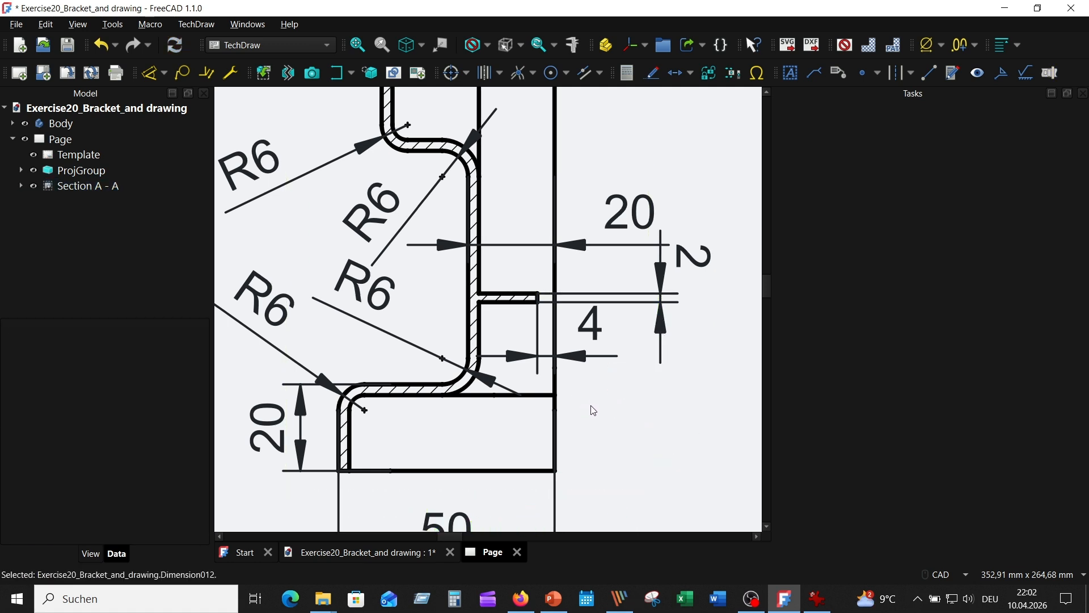
left_click(533, 303)
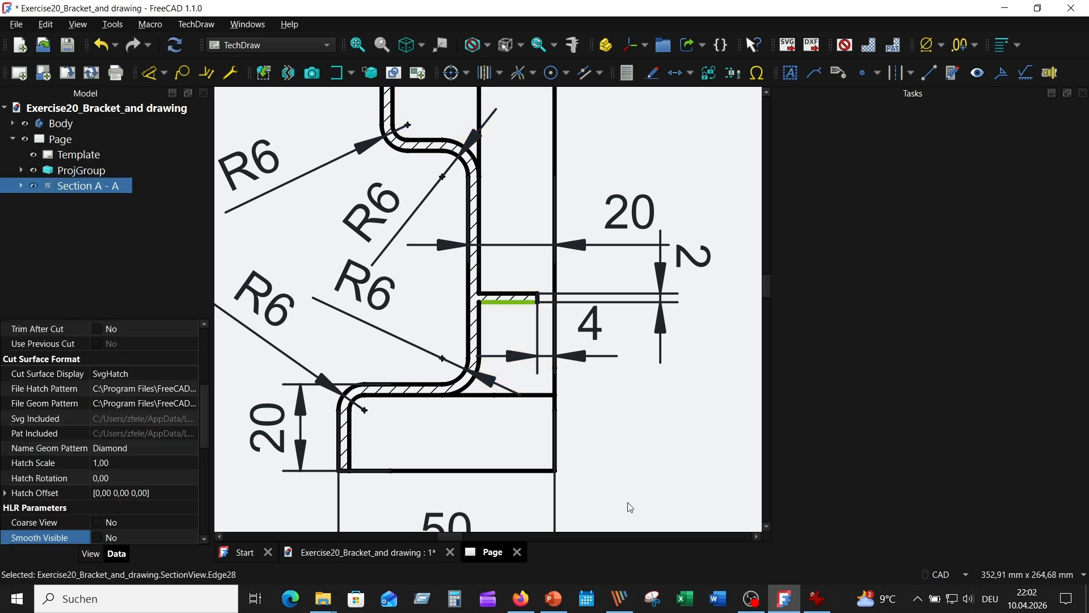
left_click(522, 471, "ctrl")
key("d")
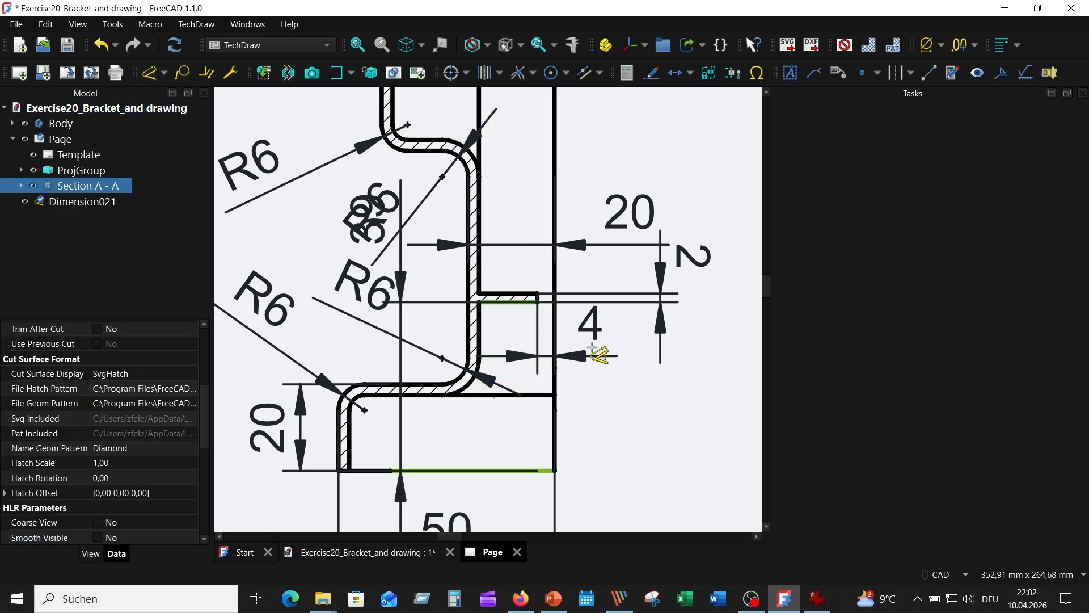
left_click(611, 382)
- Delete the 120 mm height dimension between the base's bottom edge and the ring's center in the front view
scroll(716, 347, "down", 1)
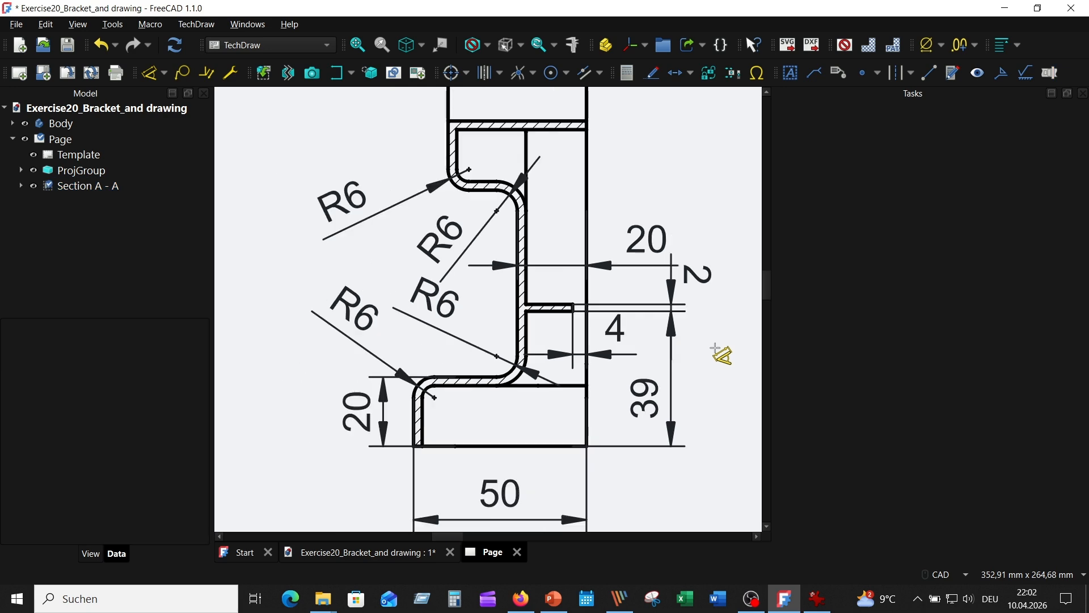
scroll(716, 340, "down", 4)
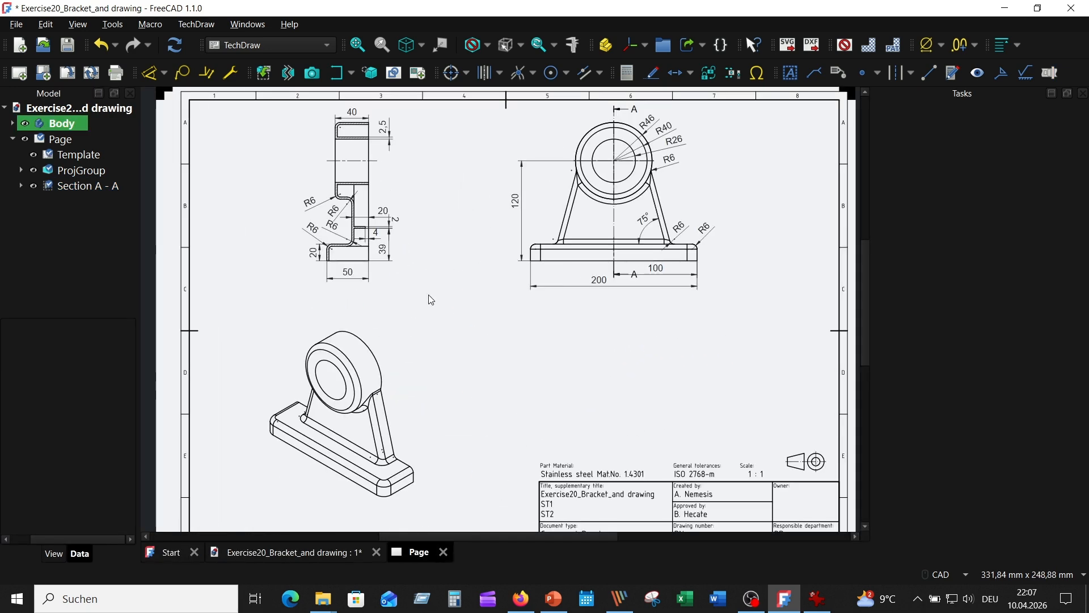
left_click(517, 206)
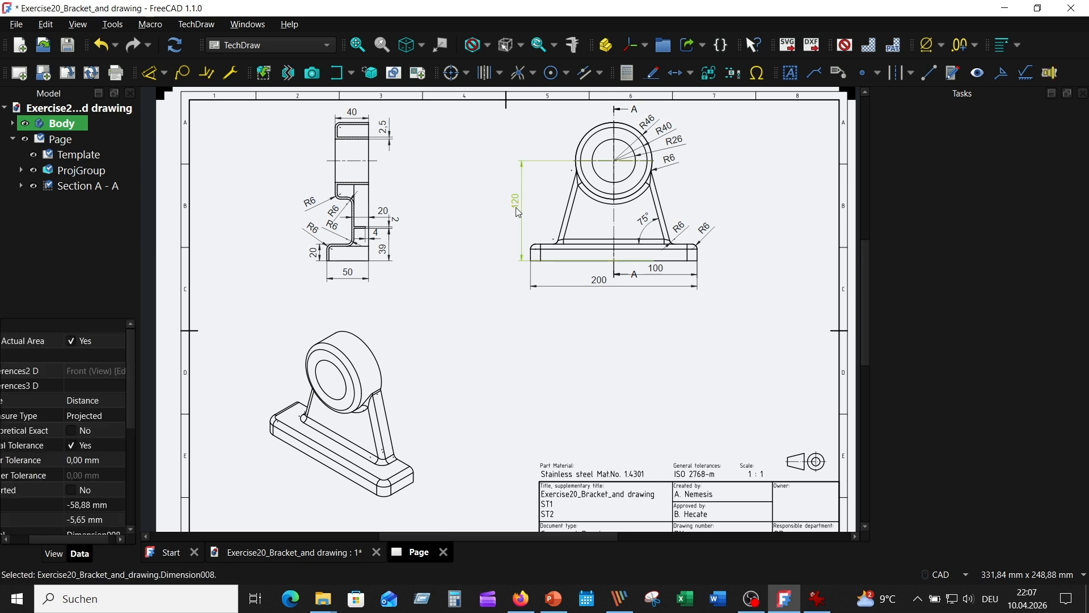
key("Delete")
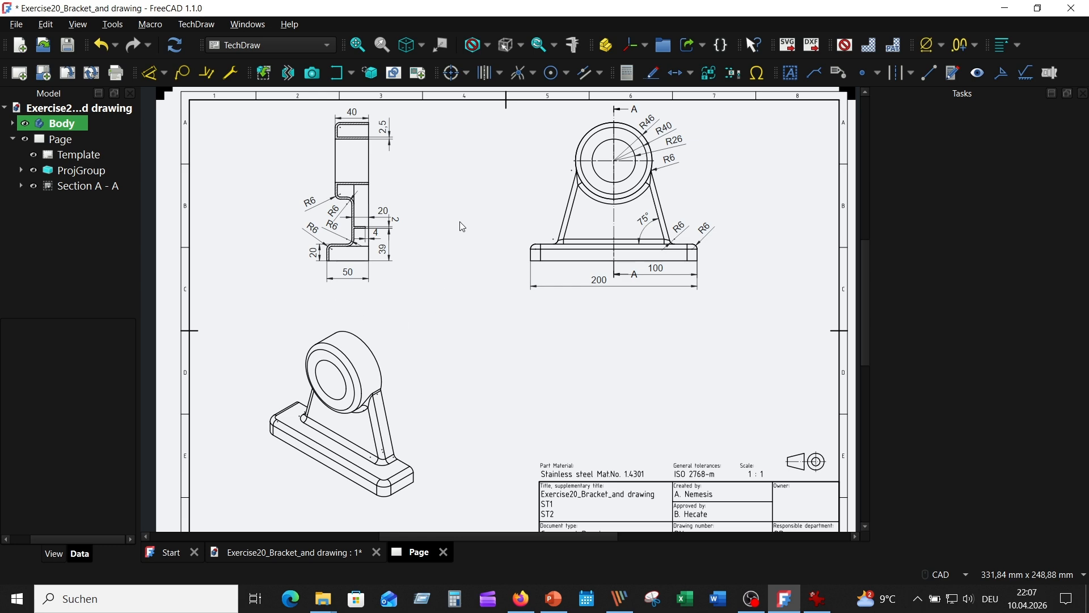
- Dimension the height from the base's bottom edge to the bore centerline in the section view, placing the text left of the radius dimensions
scroll(458, 221, "up", 1)
middle_click_drag(457, 298, 463, 316)
scroll(461, 300, "up", 2)
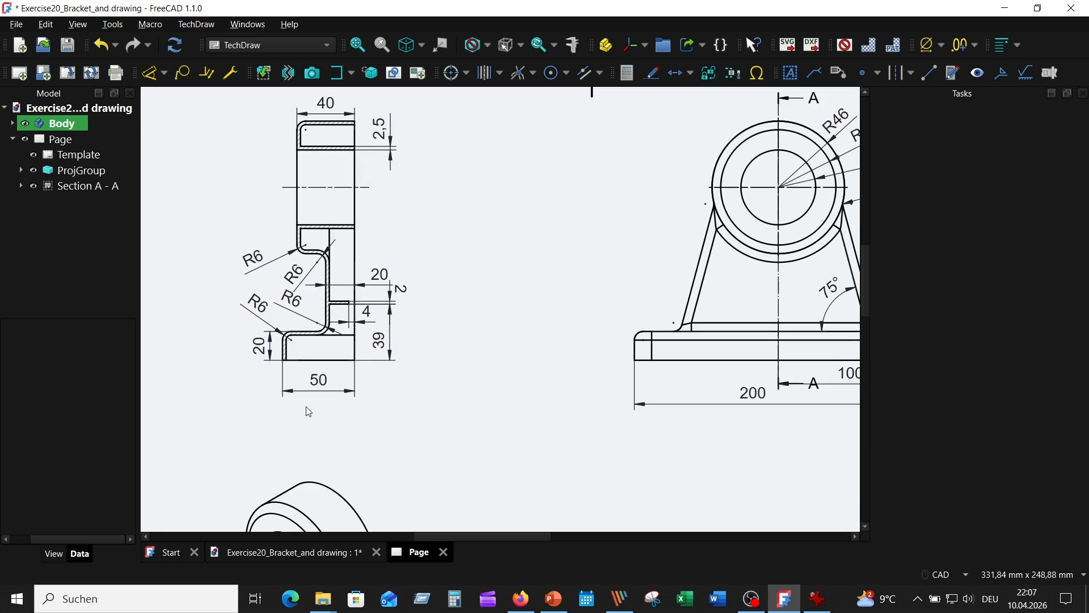
left_click(308, 360)
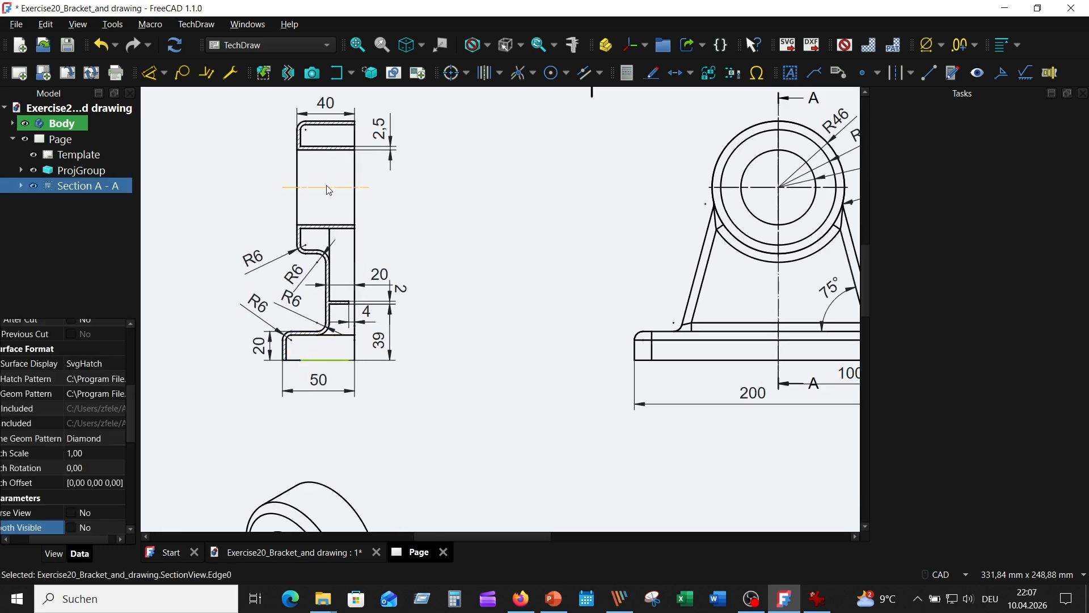
left_click(329, 187, "ctrl")
left_click(150, 73)
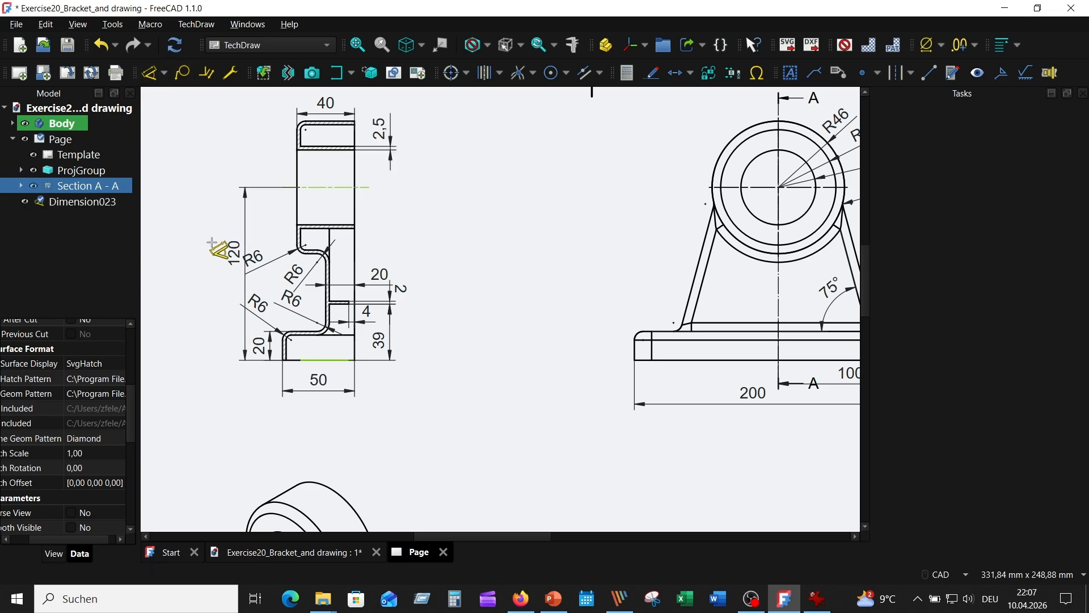
left_click(214, 247)
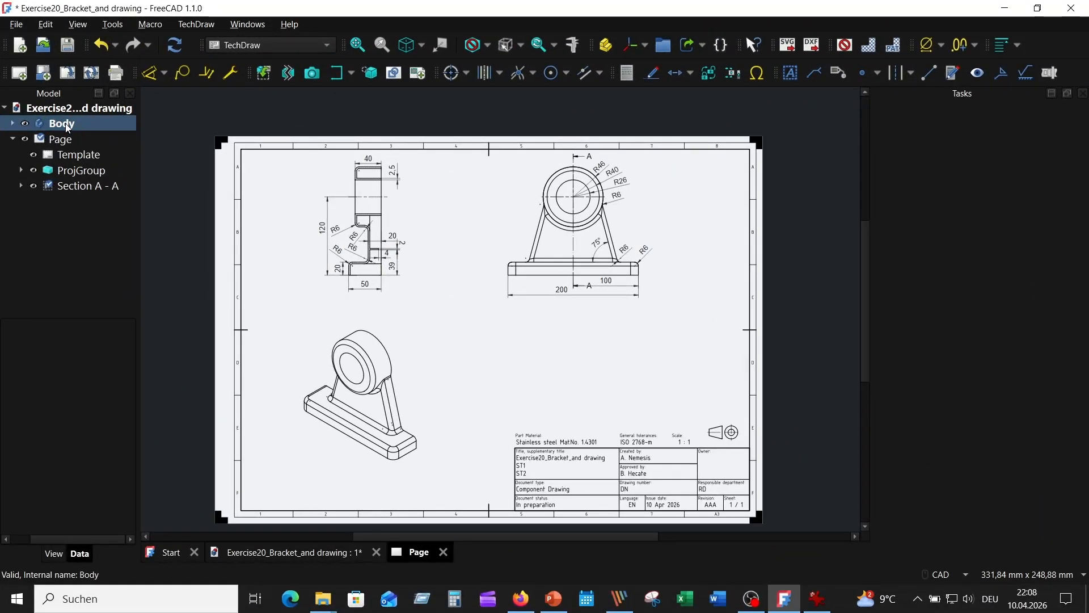
- Show the body's 3D model in the Part Design workbench and orient it to look obliquely from above at its hollow rear side
double_click(65, 123)
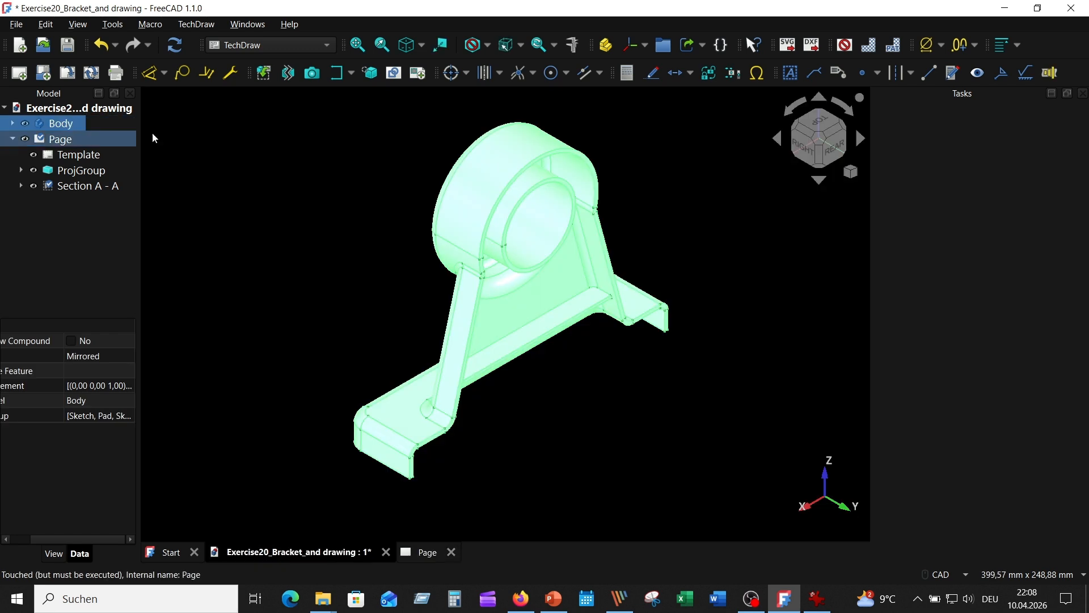
left_click(329, 43)
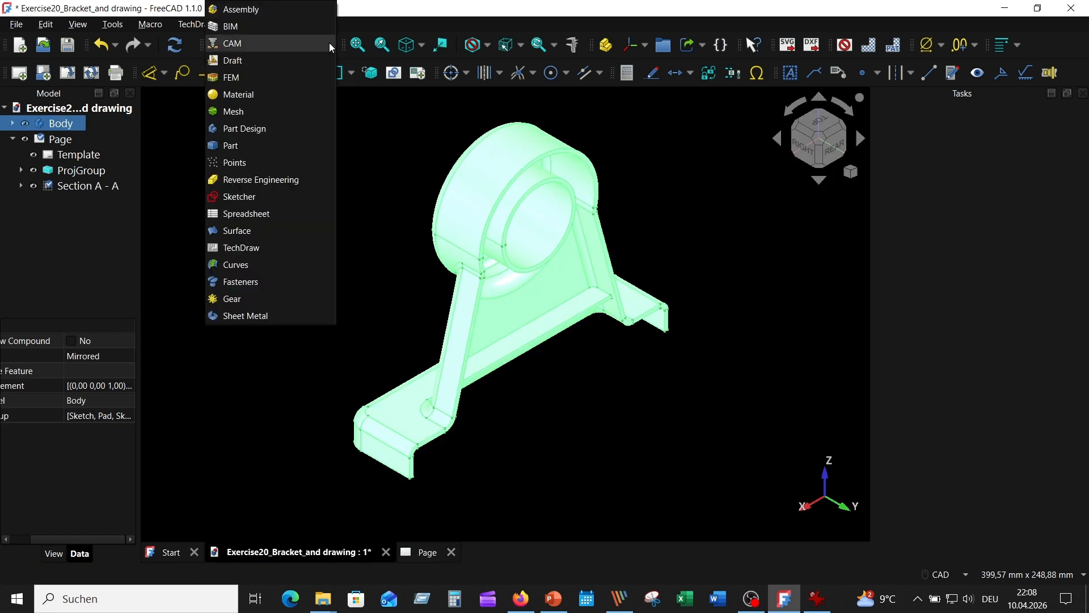
left_click(275, 132)
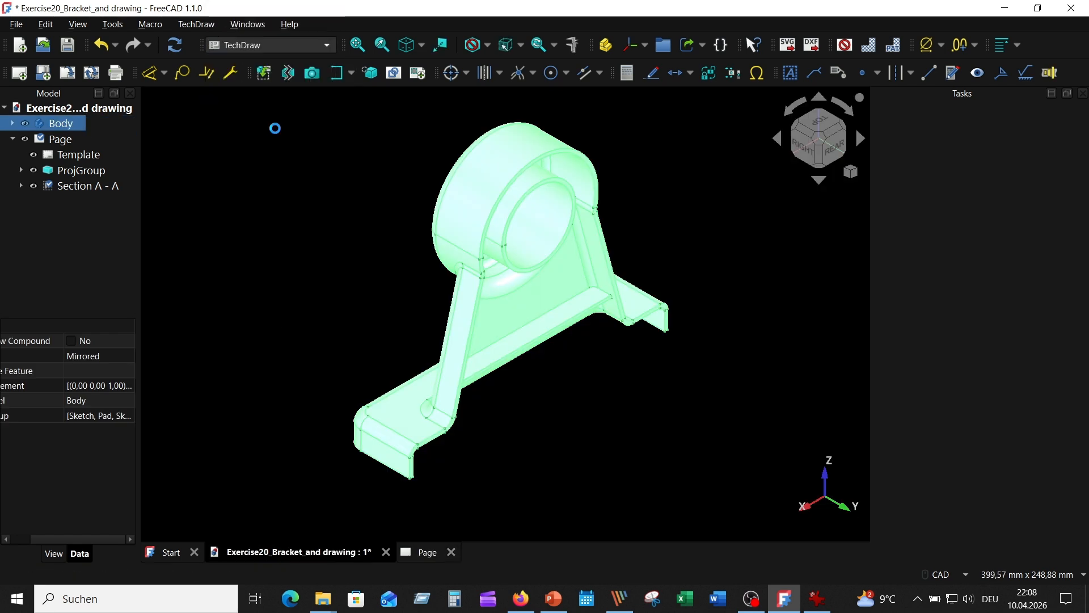
left_click(406, 45)
left_click(644, 265)
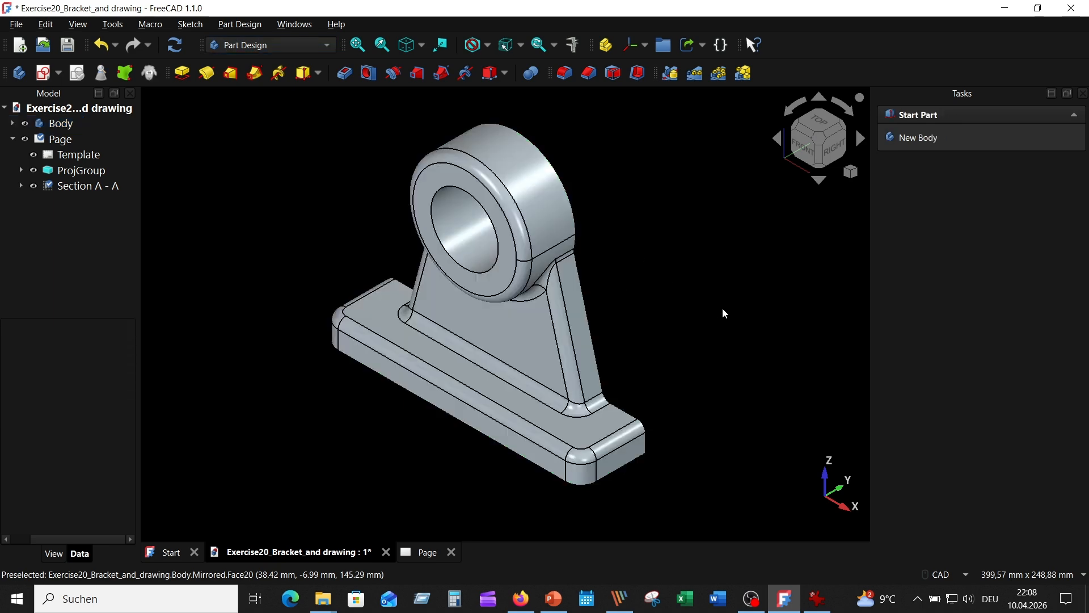
middle_click_drag(681, 289, 674, 238)
scroll(662, 232, "up", 2)
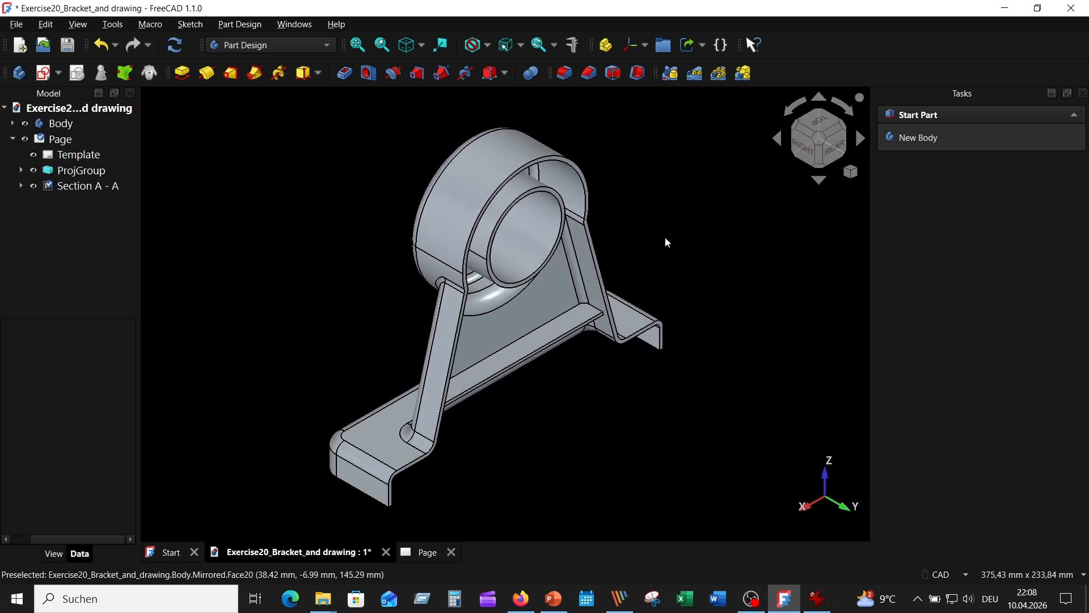
- Return to the TechDraw workbench and open the bracket's drawing page
left_click(310, 45)
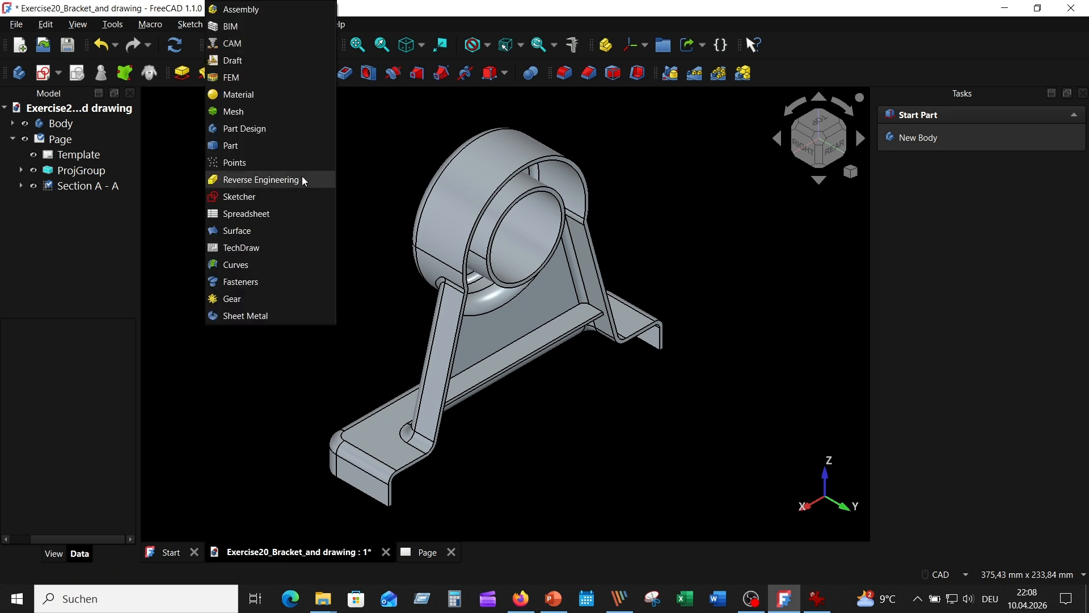
left_click(278, 249)
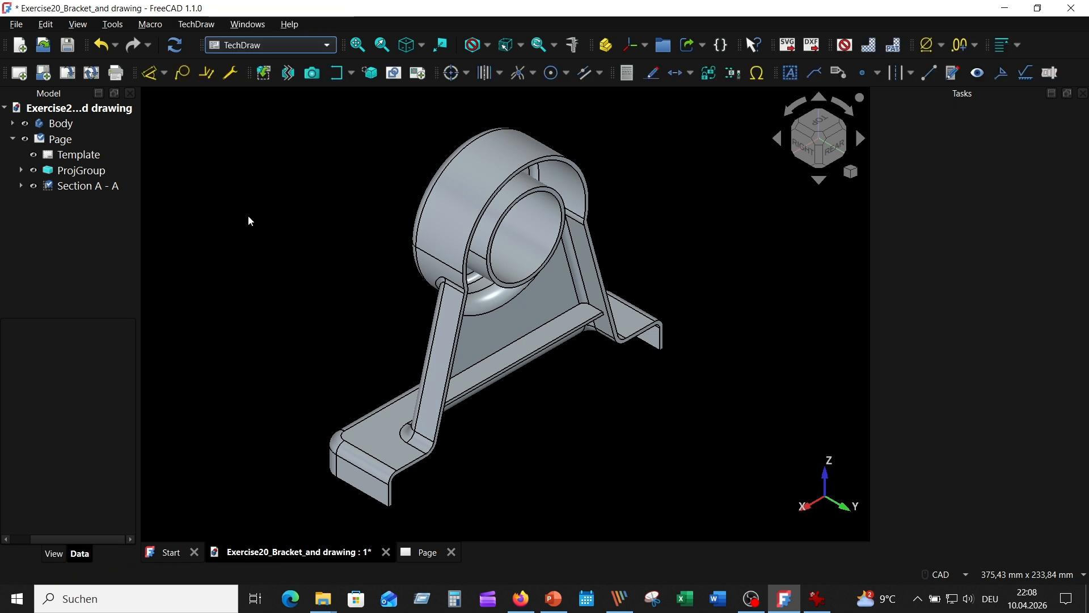
left_click(57, 142)
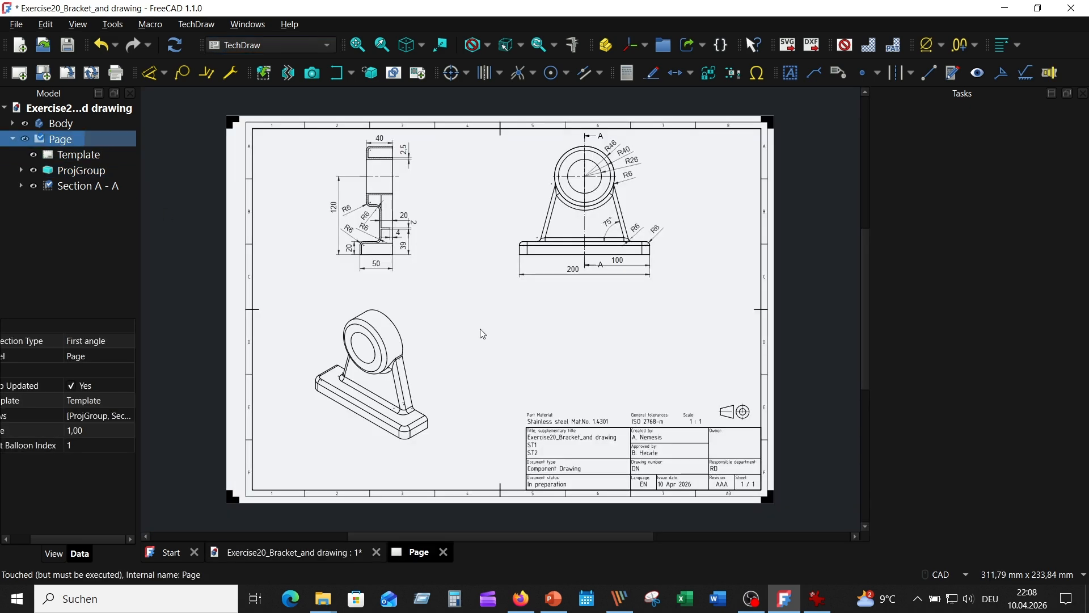
- Insert the active 3D view into the page with no background and position it below the front view, leaving the view frames hidden
scroll(521, 332, "up", 3)
mouse_move(534, 346)
middle_mouse_down()
mouse_move(484, 378)
mouse_move(504, 346)
middle_mouse_up()
scroll(487, 350, "down", 2)
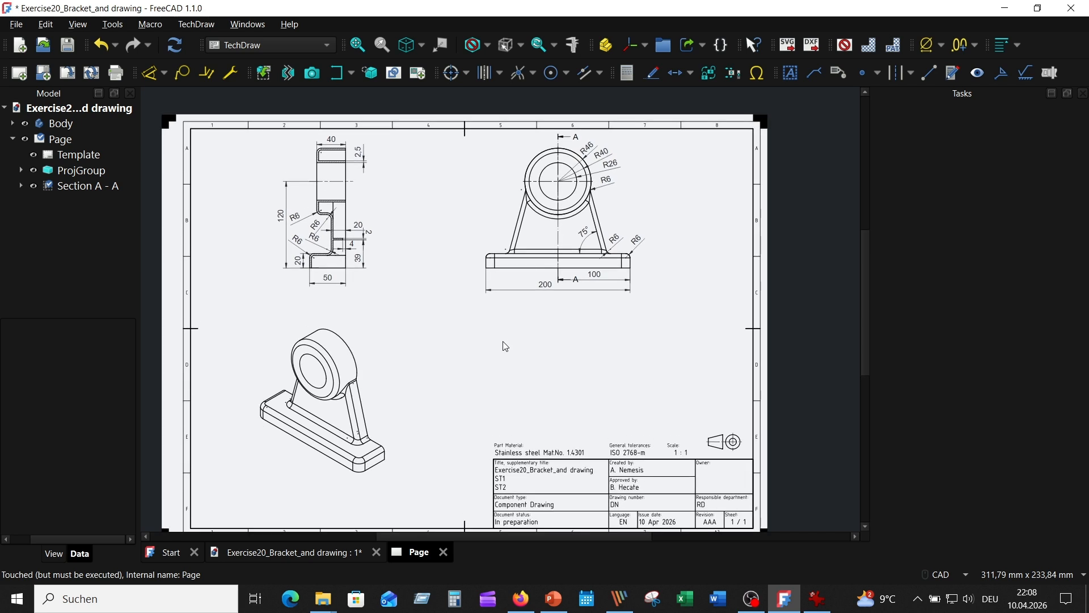
left_click(312, 72)
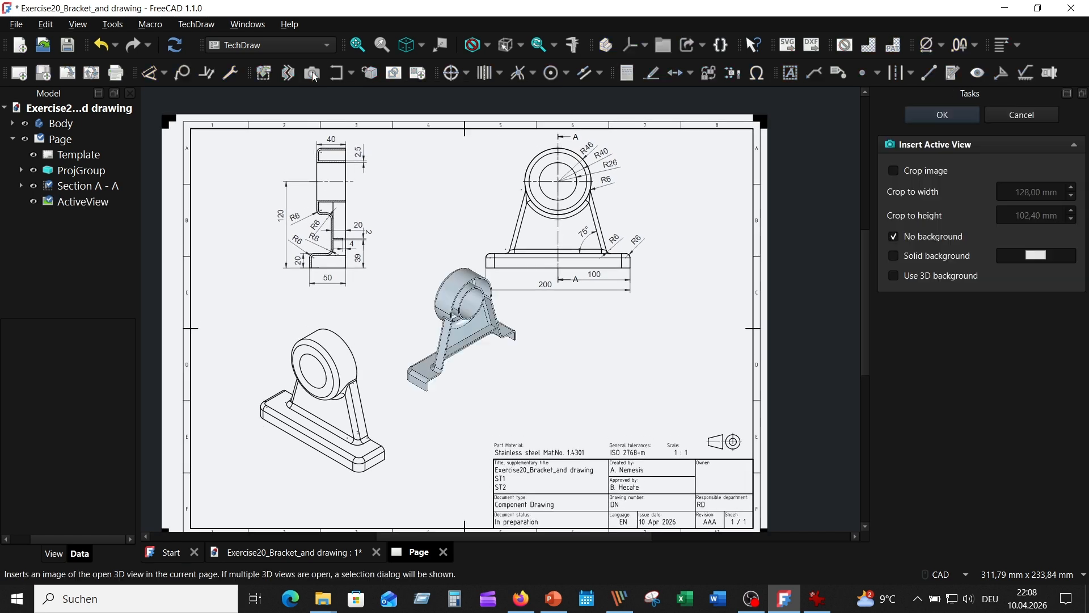
left_click(944, 115)
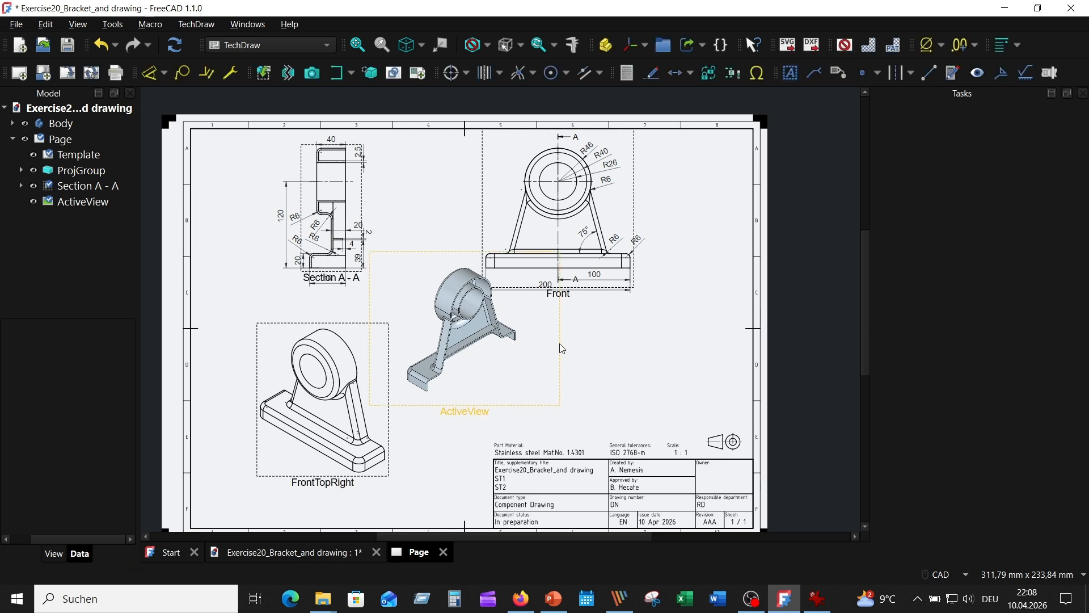
left_click_drag(561, 344, 673, 340)
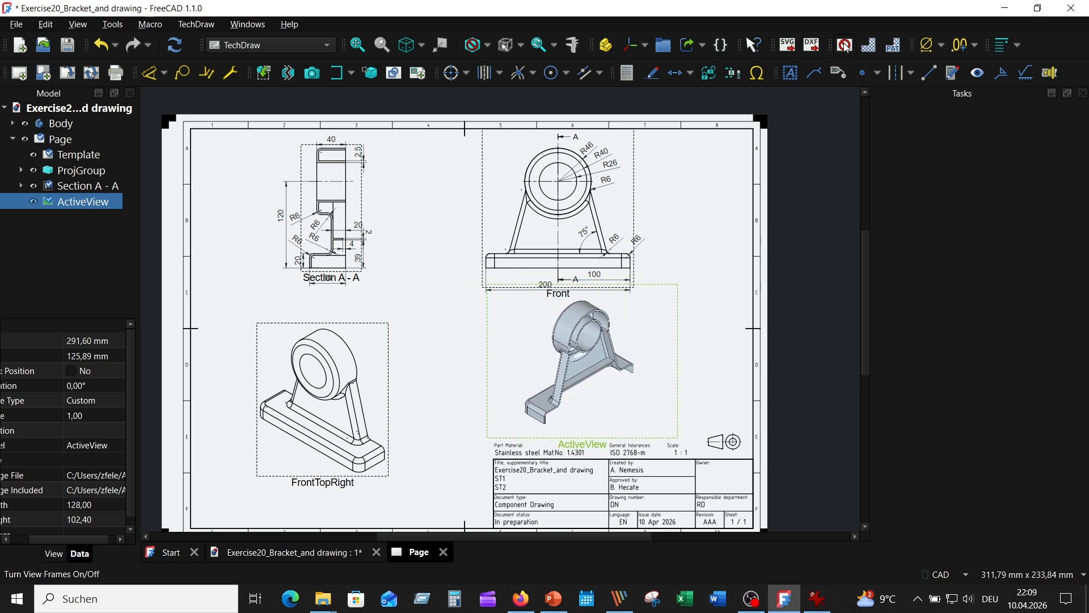
left_click(706, 305)
scroll(699, 336, "up", 3)
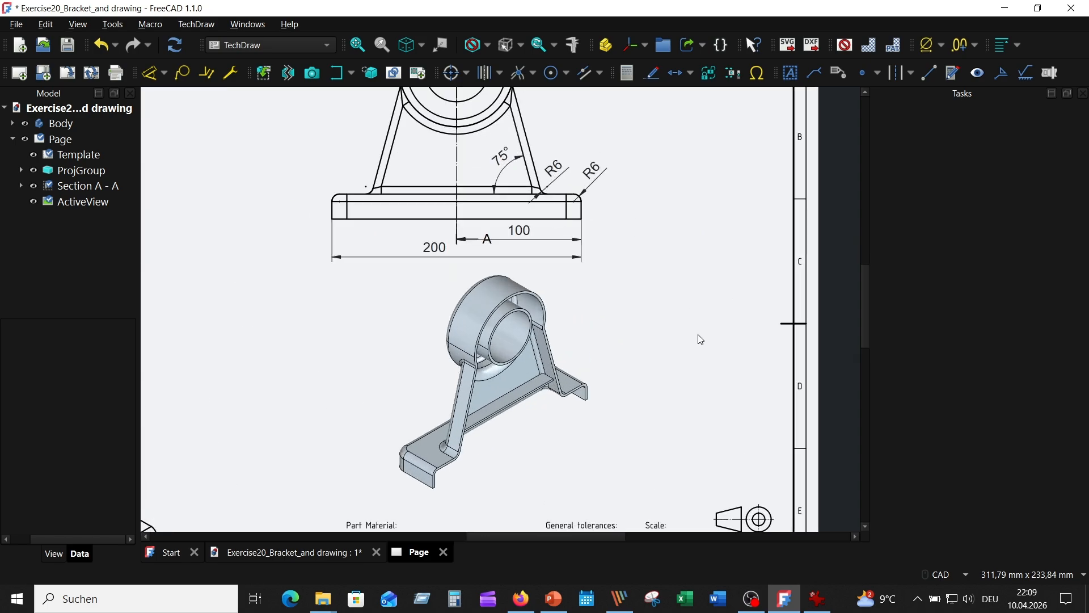
- Set the scale field above the drawing's title block to 1 : 2
scroll(698, 339, "down", 4)
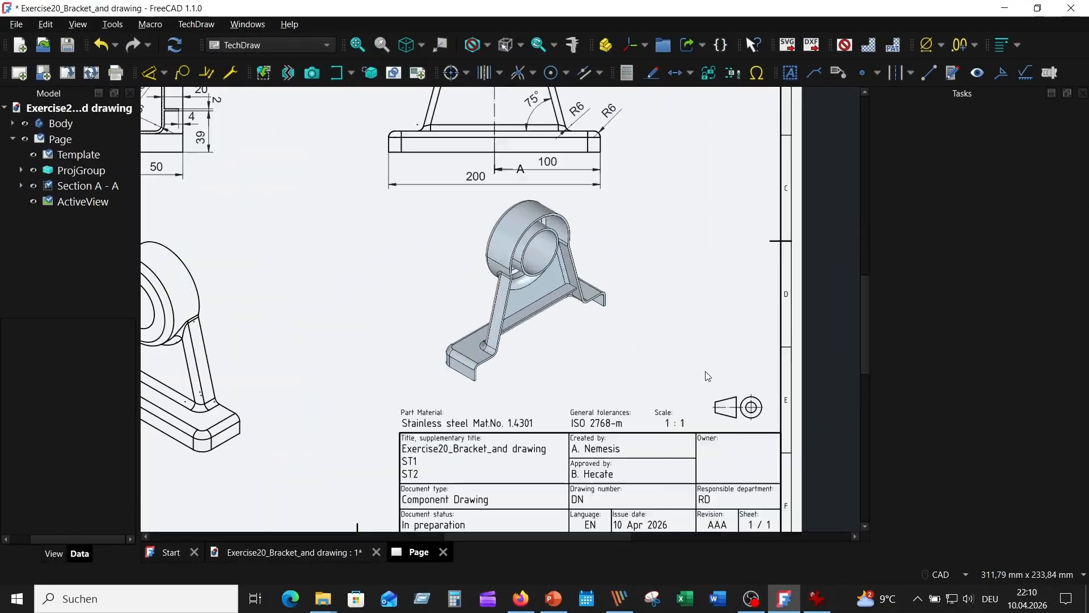
scroll(705, 377, "up", 5)
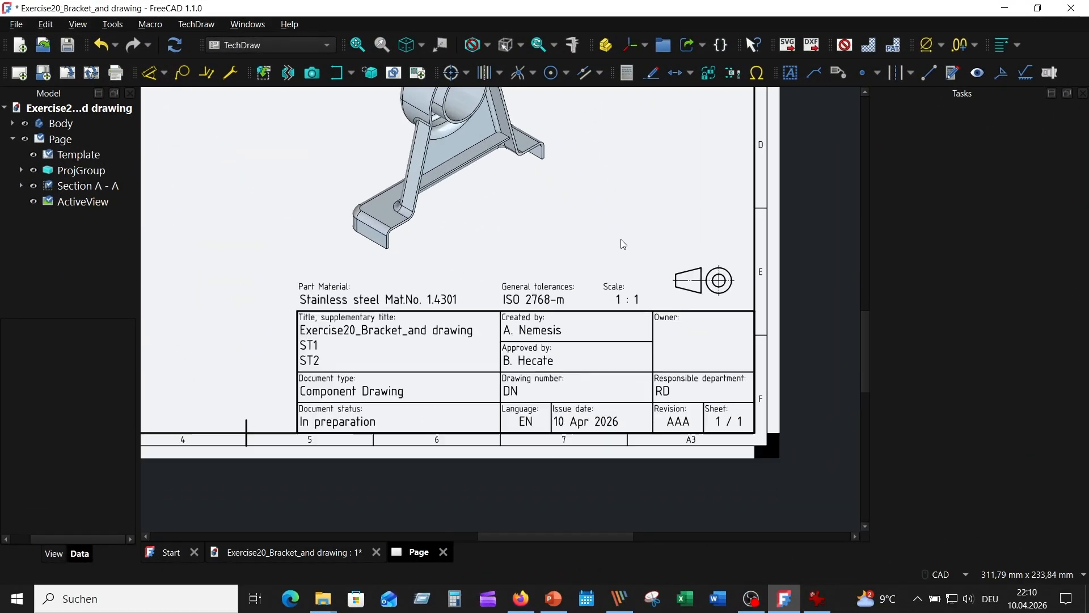
left_click(648, 345)
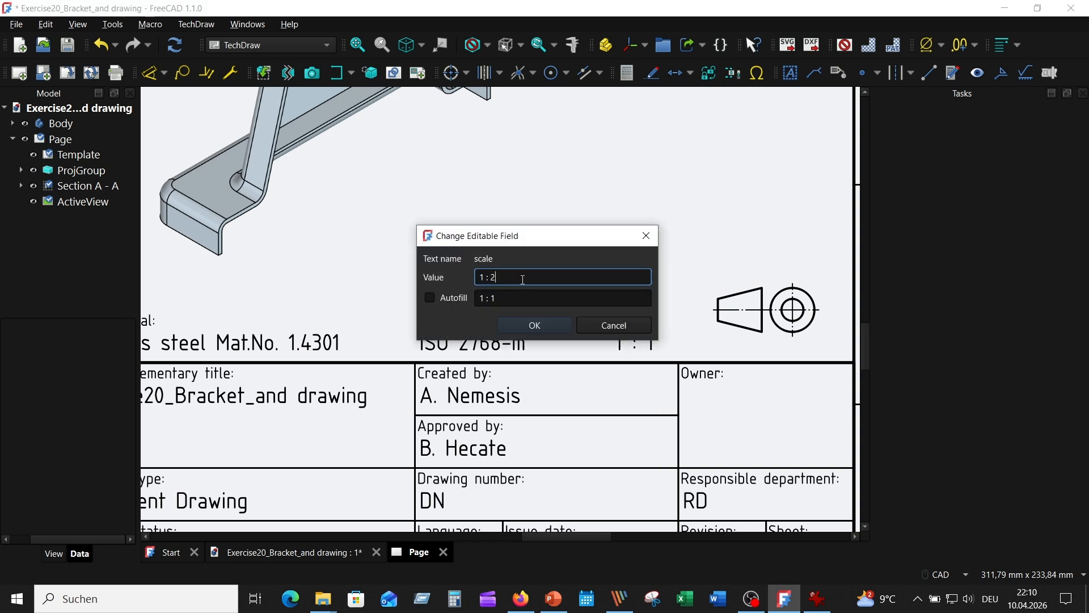
type("1 : 2")
key("Return")
- Set the title block's approved-by field to ZFE
scroll(543, 413, "down", 1)
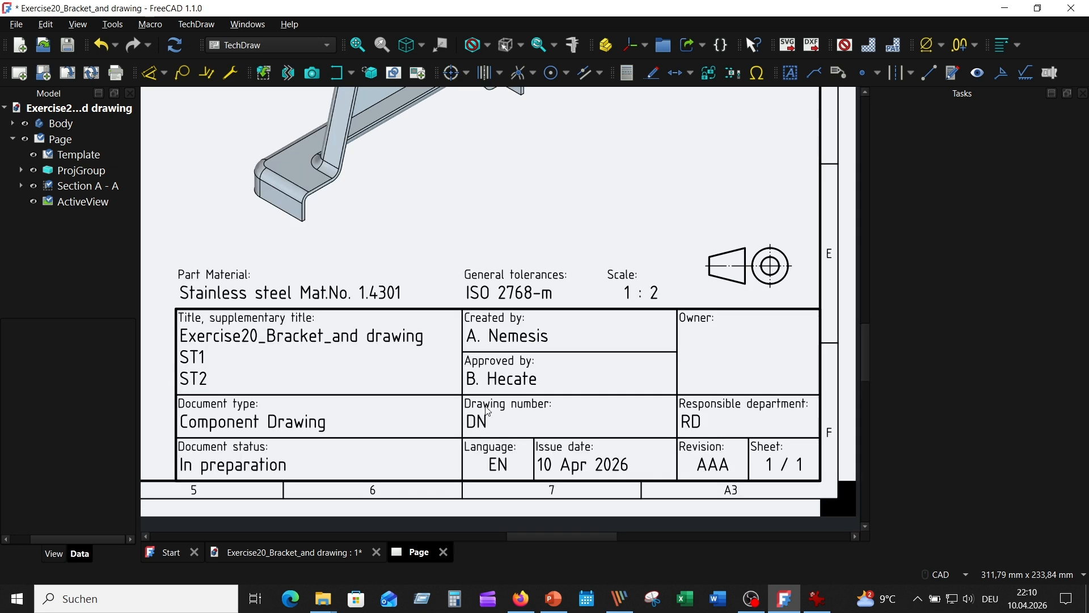
left_click(506, 388)
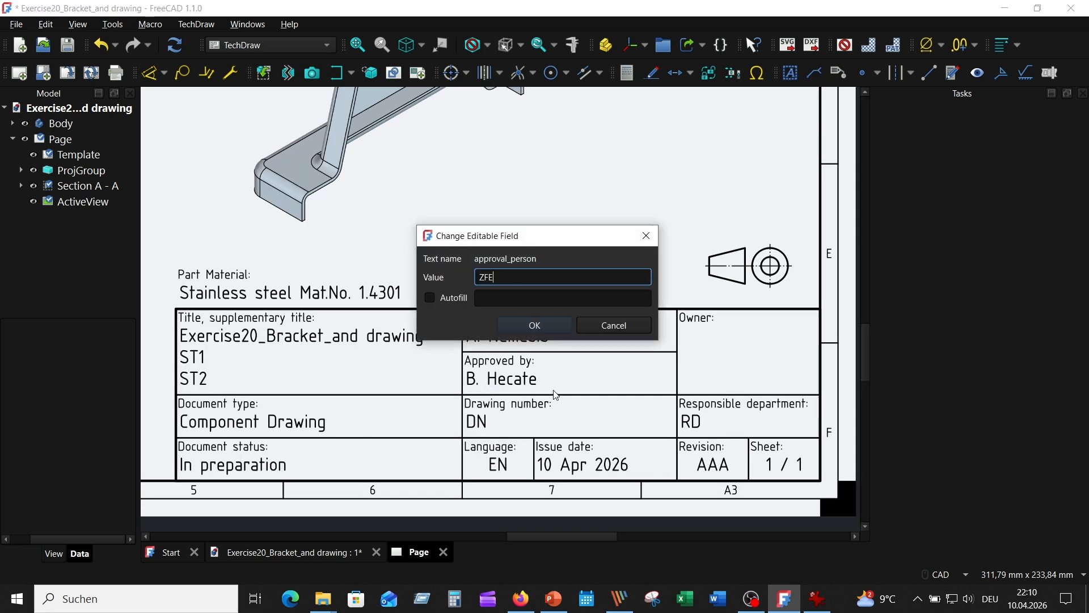
key("Return")
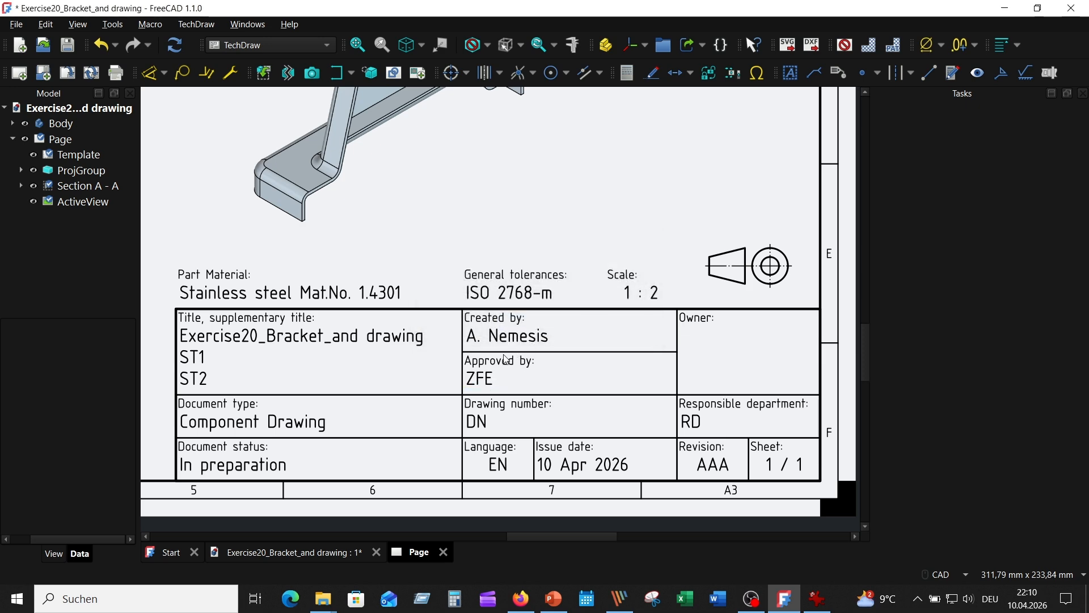
- Set the drawing number in the title block to 002
scroll(505, 359, "up", 3)
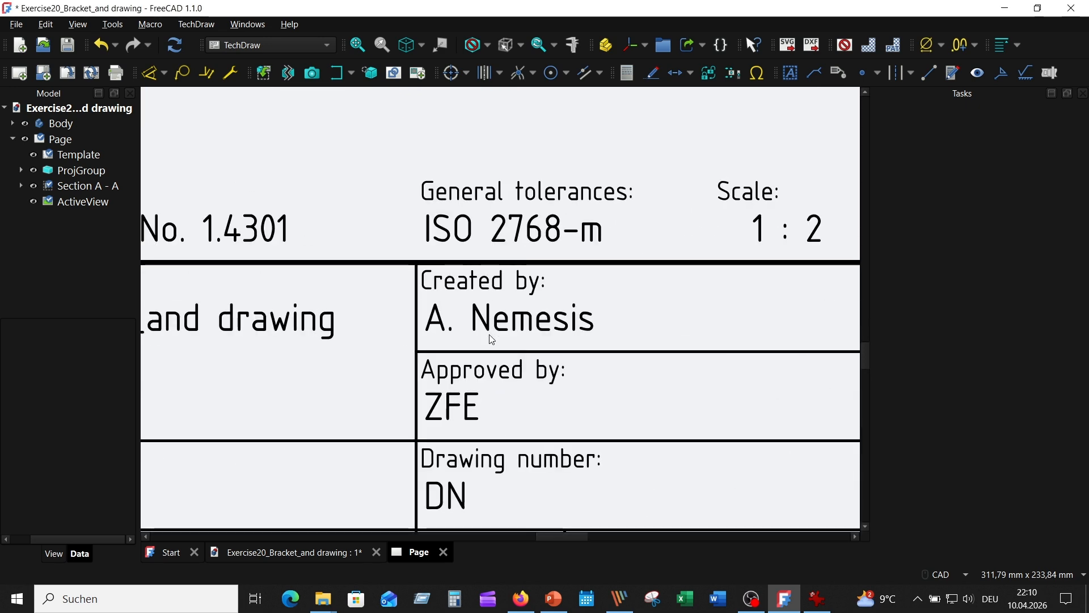
scroll(517, 339, "down", 3)
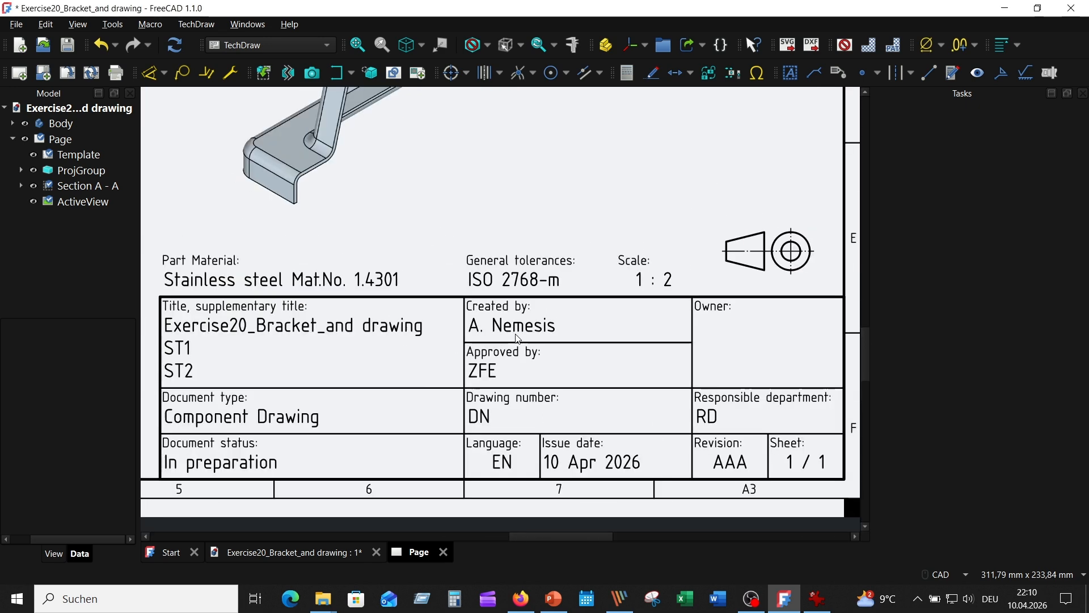
left_click(490, 421)
type("00")
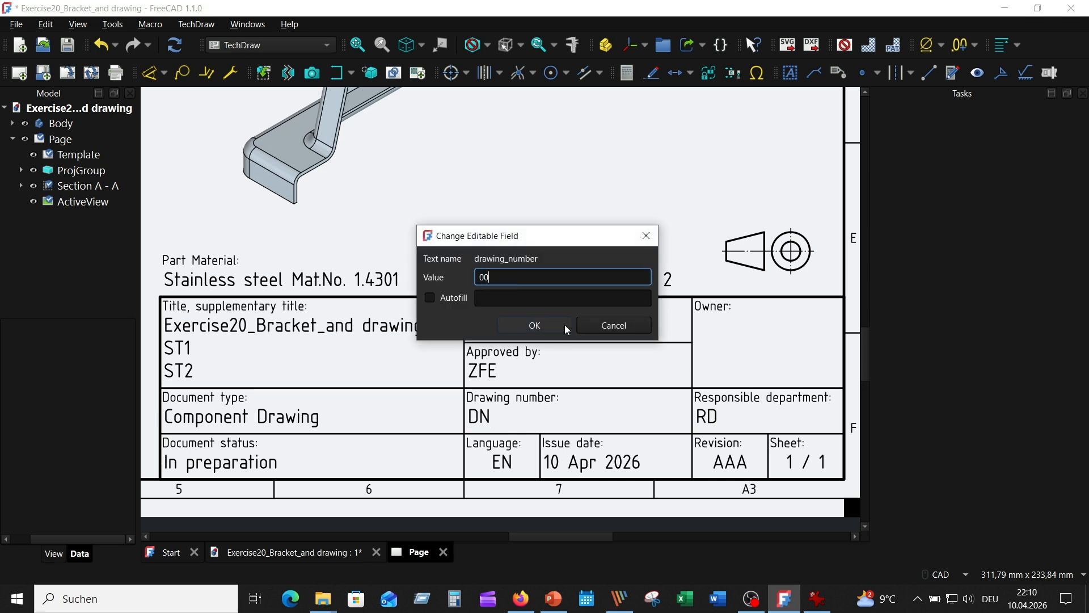
type("2")
left_click(535, 328)
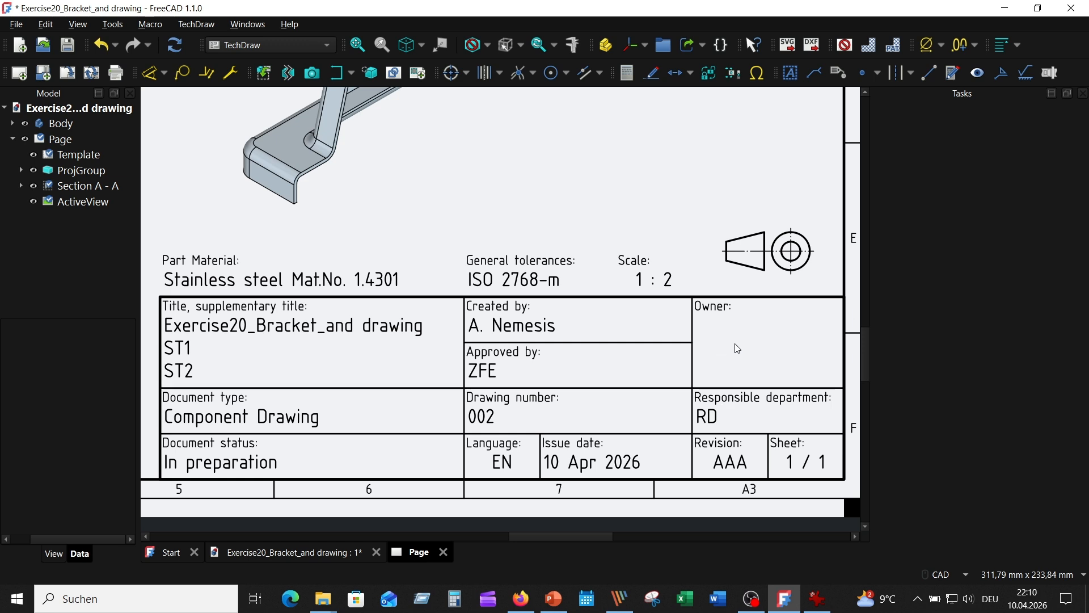
- Set the responsible department in the title block to CAD-CAM
scroll(734, 342, "down", 1)
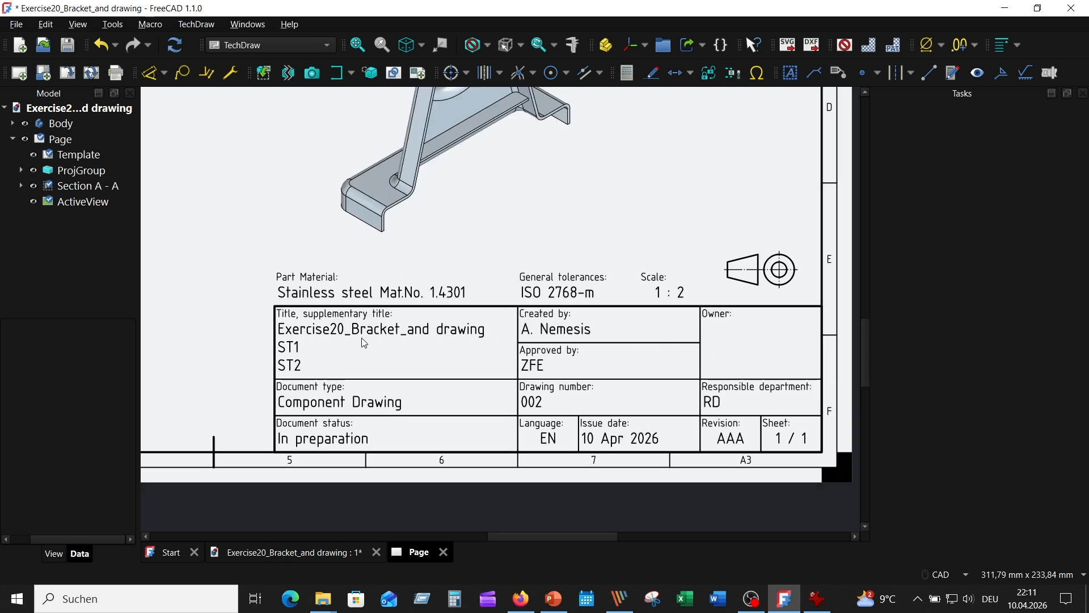
scroll(431, 355, "down", 1)
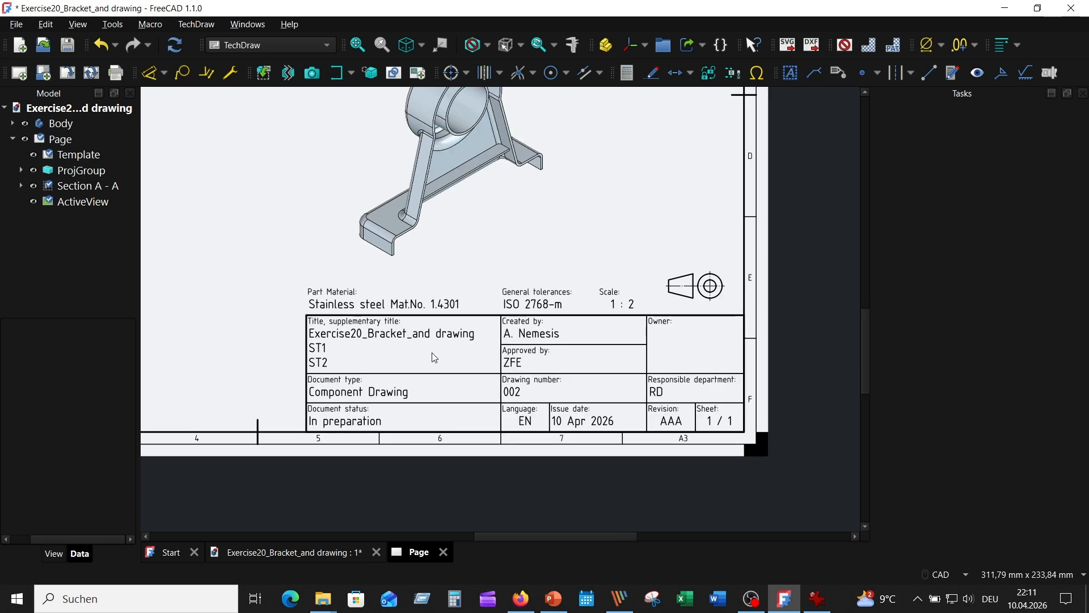
scroll(751, 415, "up", 2)
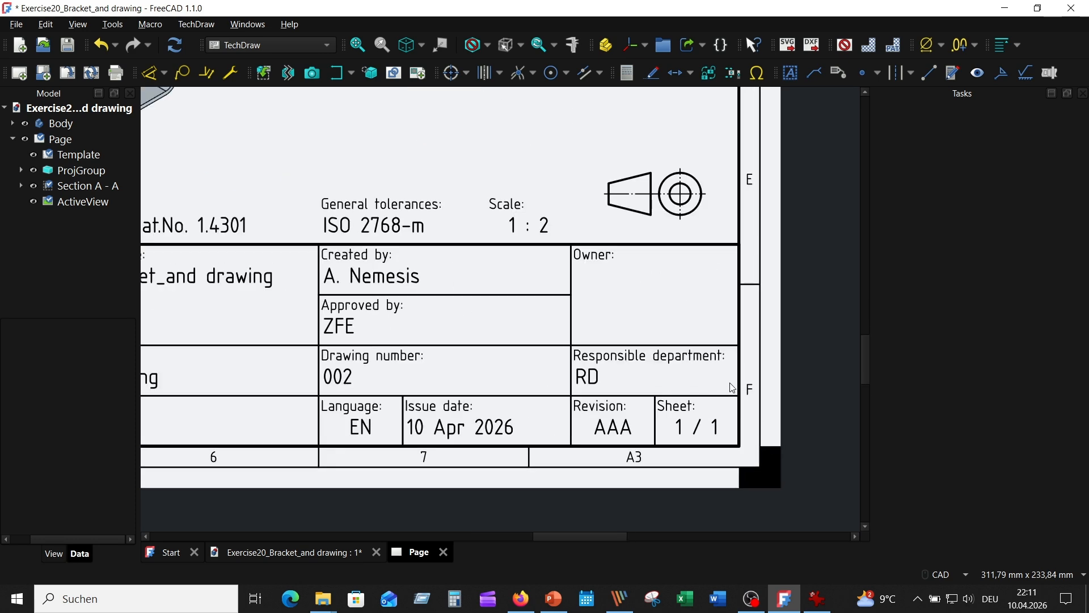
left_click(587, 391)
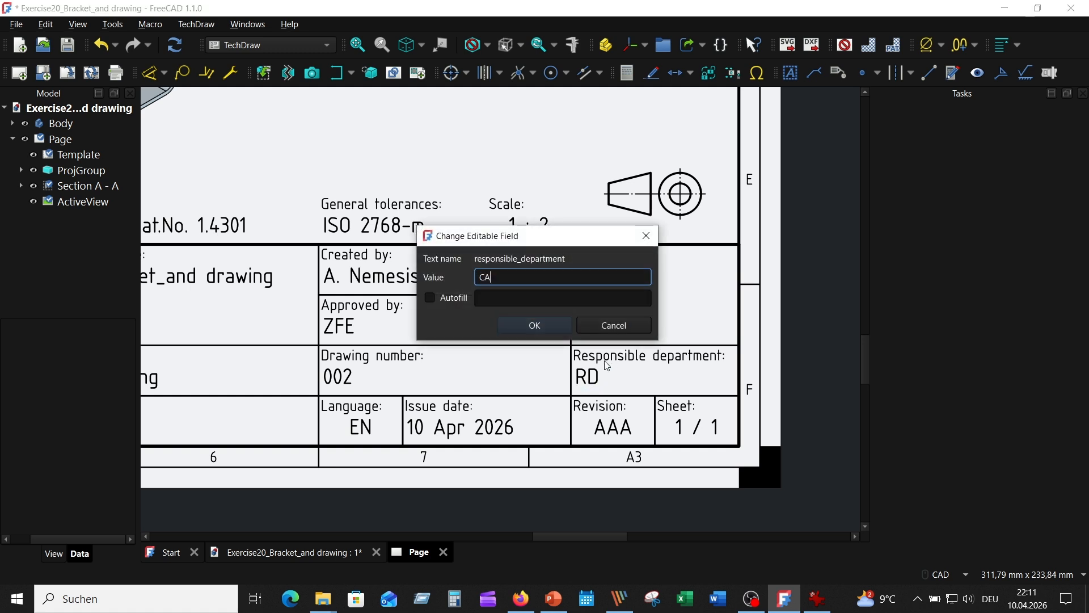
type("CAD-CAM")
left_click(555, 329)
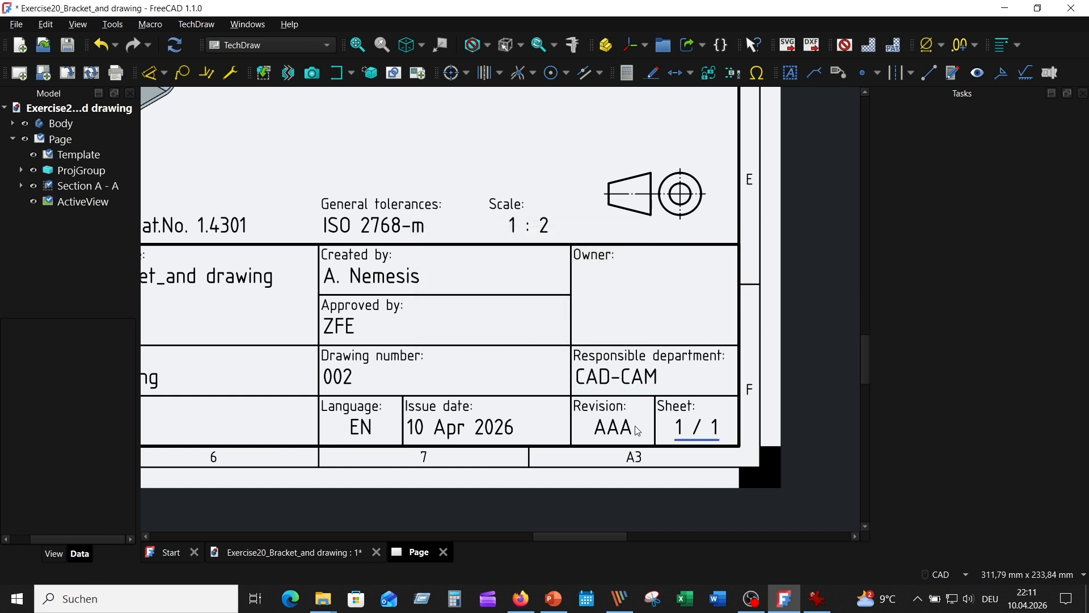
scroll(629, 333, "down", 5)
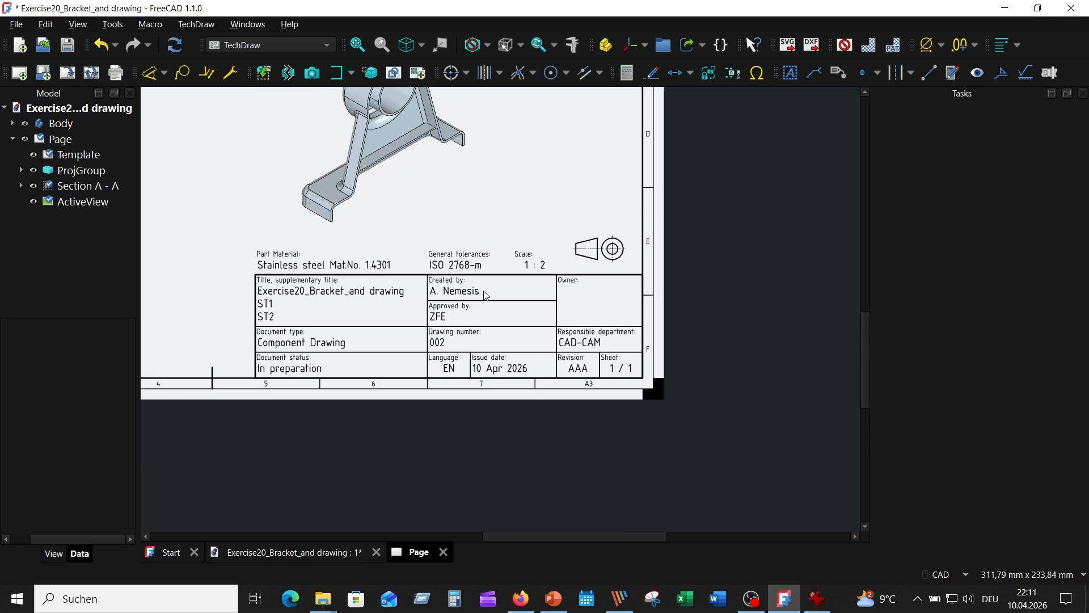
scroll(578, 314, "down", 5)
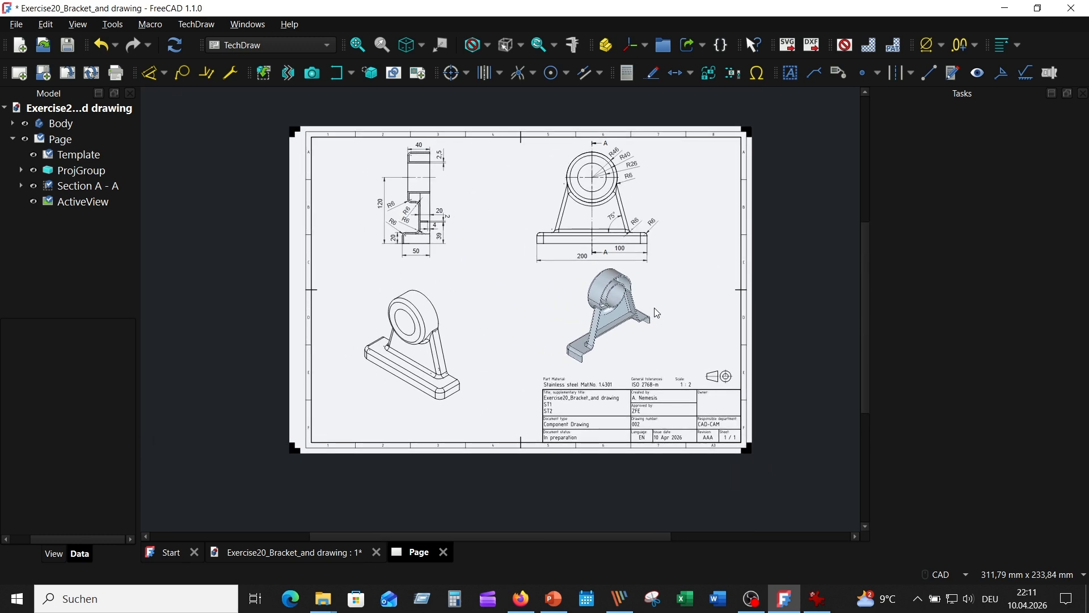
scroll(669, 326, "up", 2)
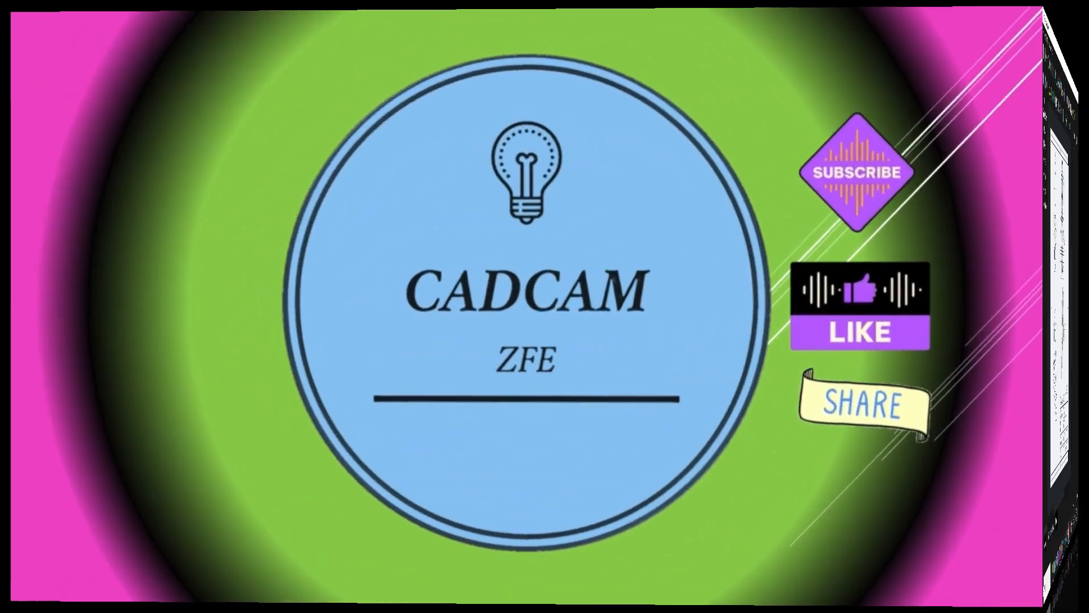